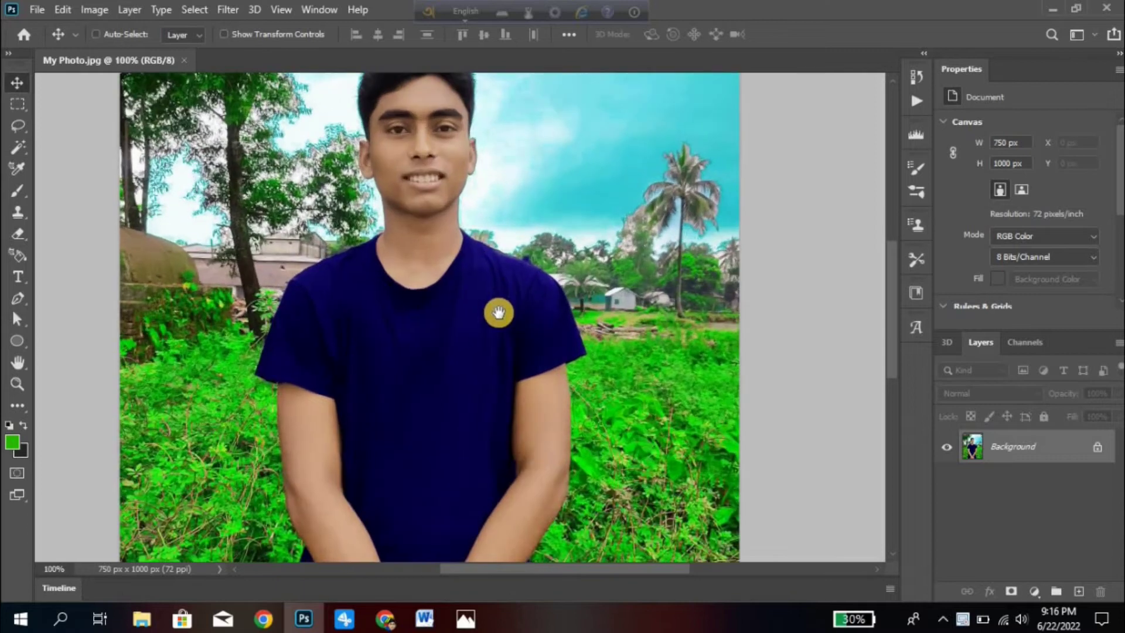
# Inspect the portrait photo from head to hands, checking the edges between the subject and the background.
pyautogui.moveTo(484, 307); pyautogui.dragTo(480, 310)
pyautogui.click(486, 303)
pyautogui.keyDown('alt'); pyautogui.click(481, 310); pyautogui.keyUp('alt')
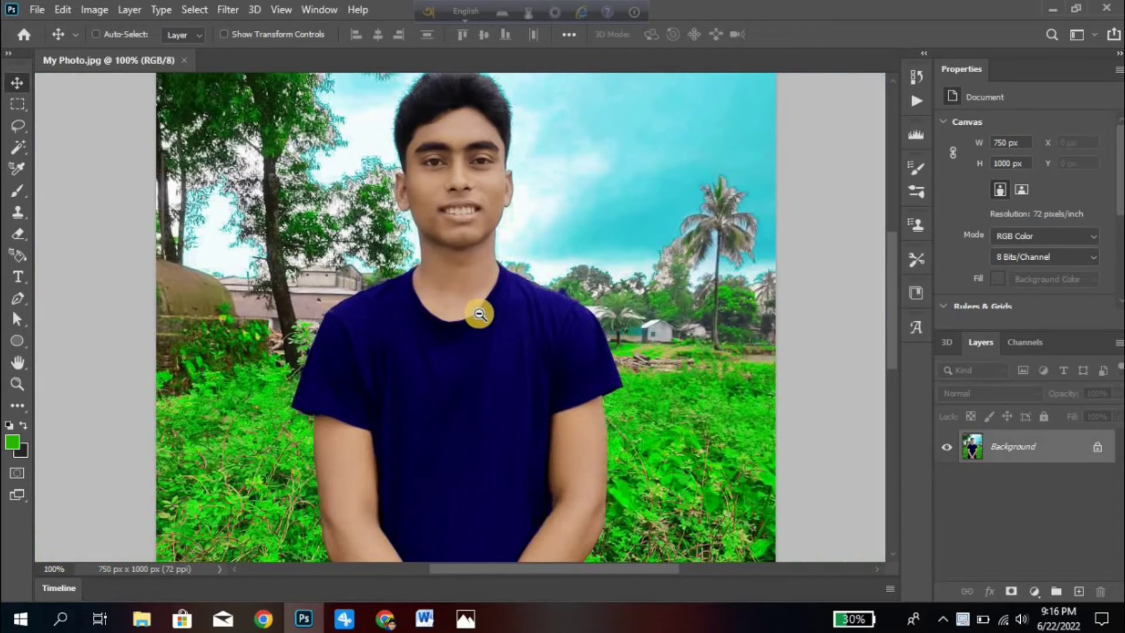
pyautogui.keyDown('alt'); pyautogui.click(479, 313); pyautogui.keyUp('alt')
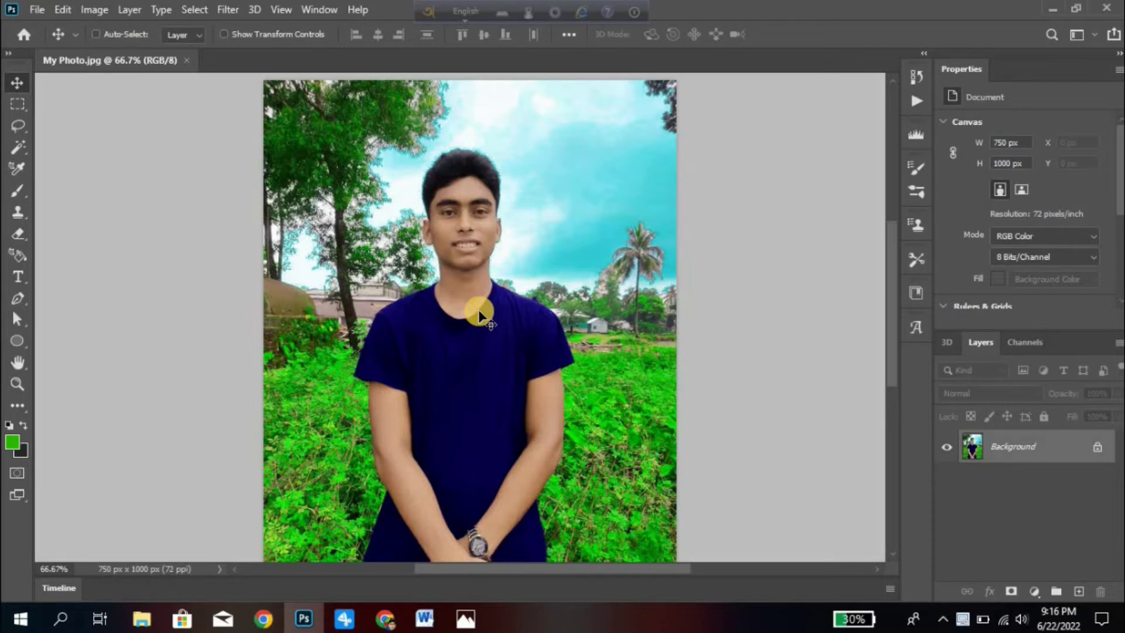
pyautogui.scroll(3, 460, 322)
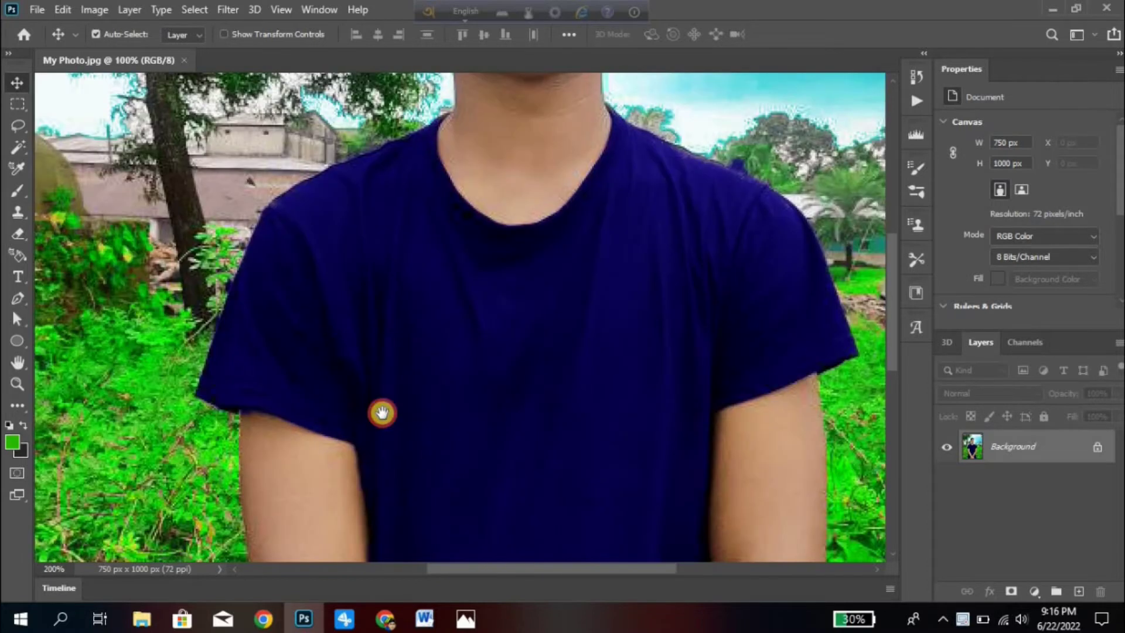
pyautogui.moveTo(382, 410); pyautogui.dragTo(400, 235)
pyautogui.scroll(-5, 401, 234)
pyautogui.hscroll(-2, 392, 357)
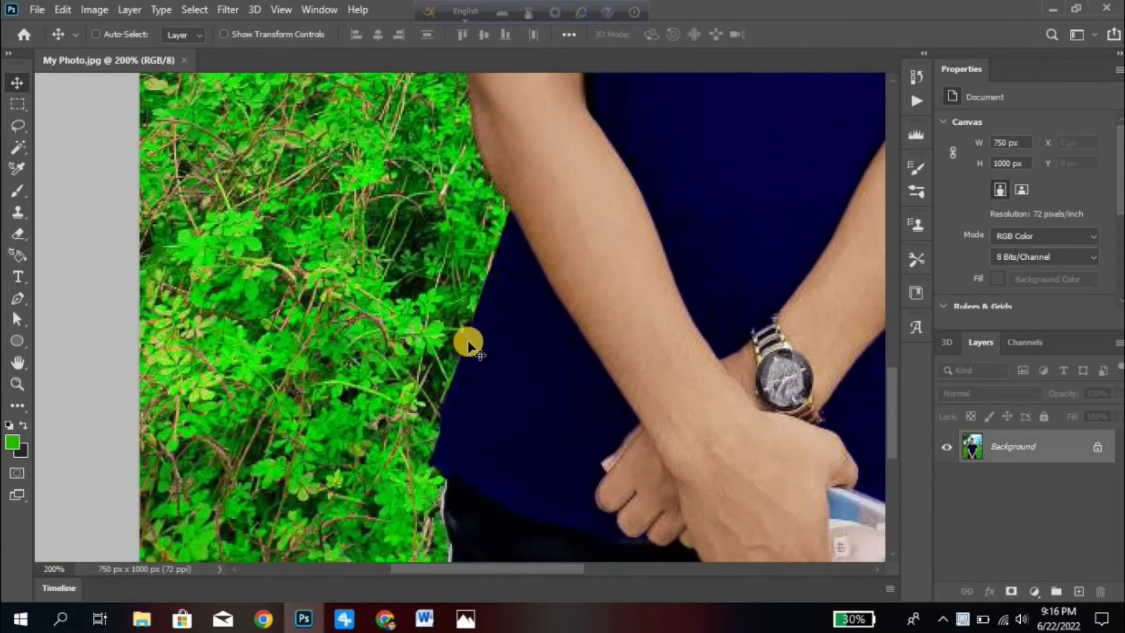
pyautogui.scroll(-3, 492, 359)
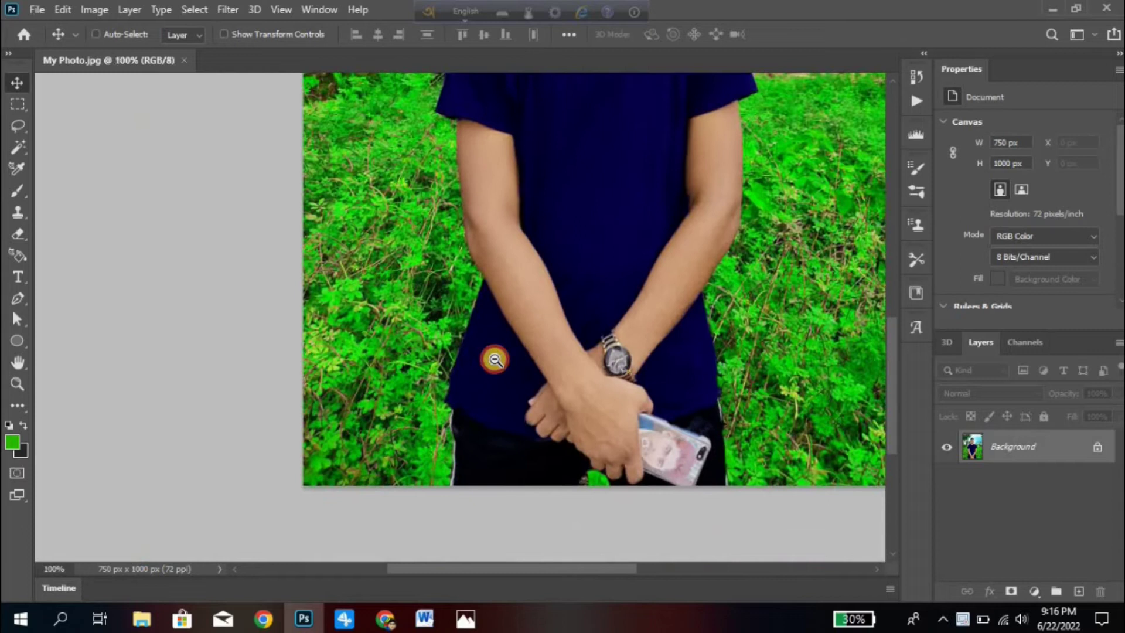
pyautogui.scroll(-1, 553, 318)
pyautogui.scroll(3, 542, 371)
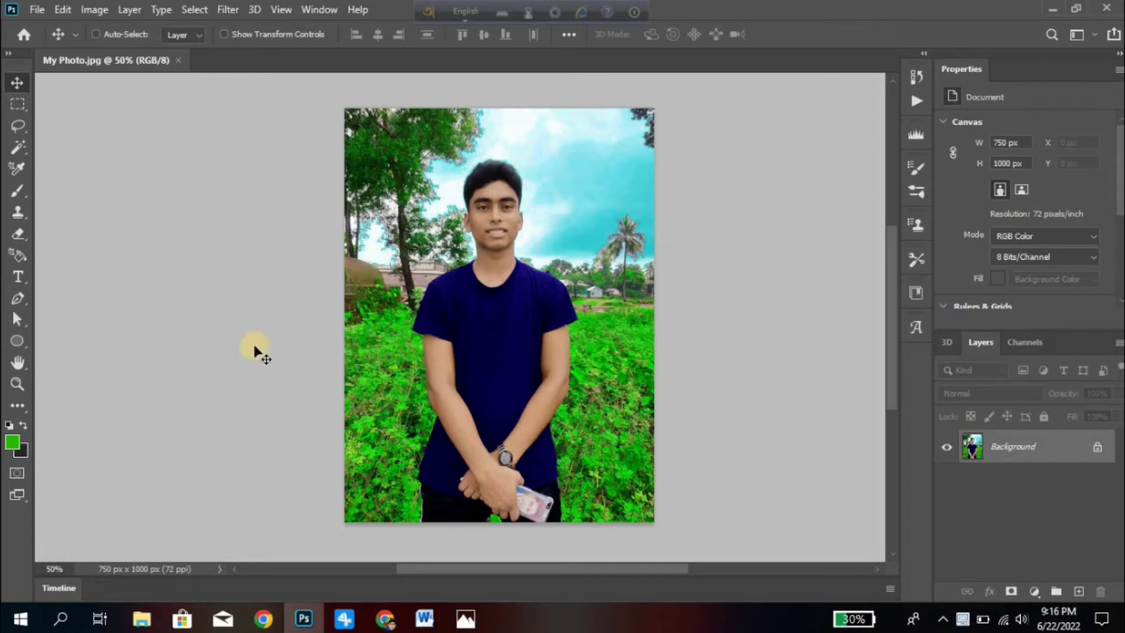
# Start a Pen tool shape path where the trouser edge meets the photo's bottom border and curve it up along the white piping.
pyautogui.click(21, 106)
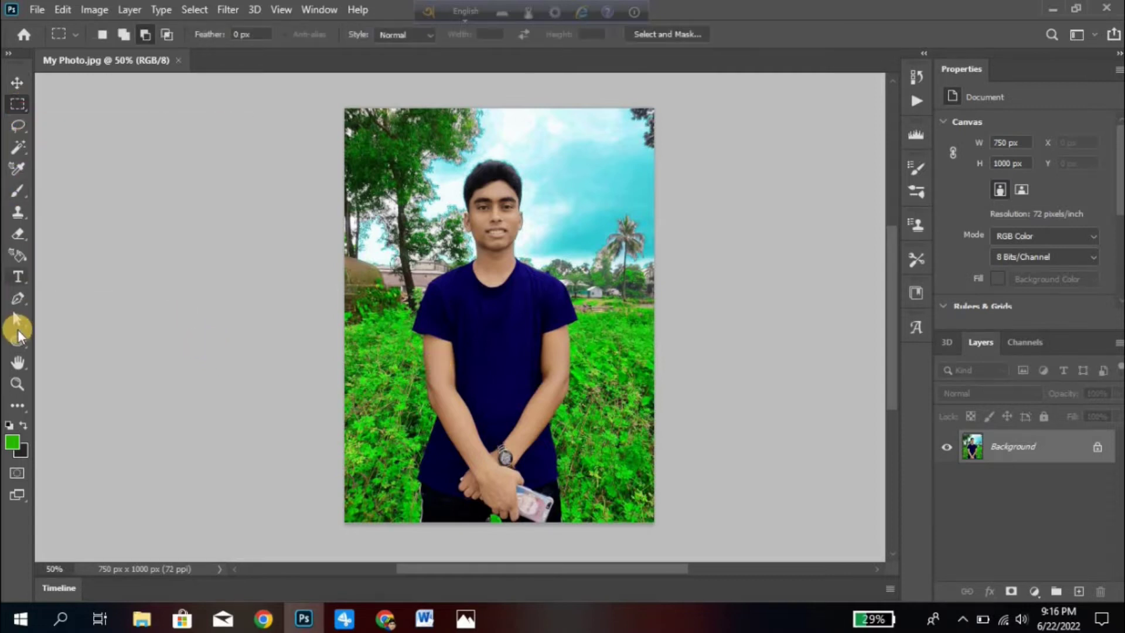
pyautogui.click(19, 299)
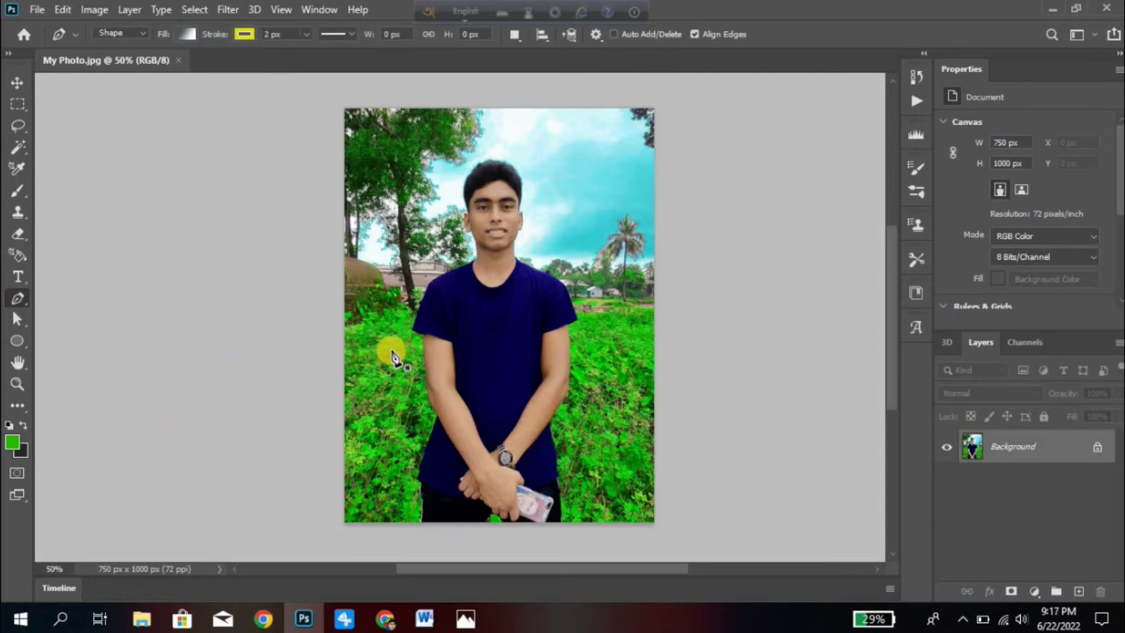
pyautogui.keyDown('ctrl'); pyautogui.click(445, 379); pyautogui.keyUp('ctrl')
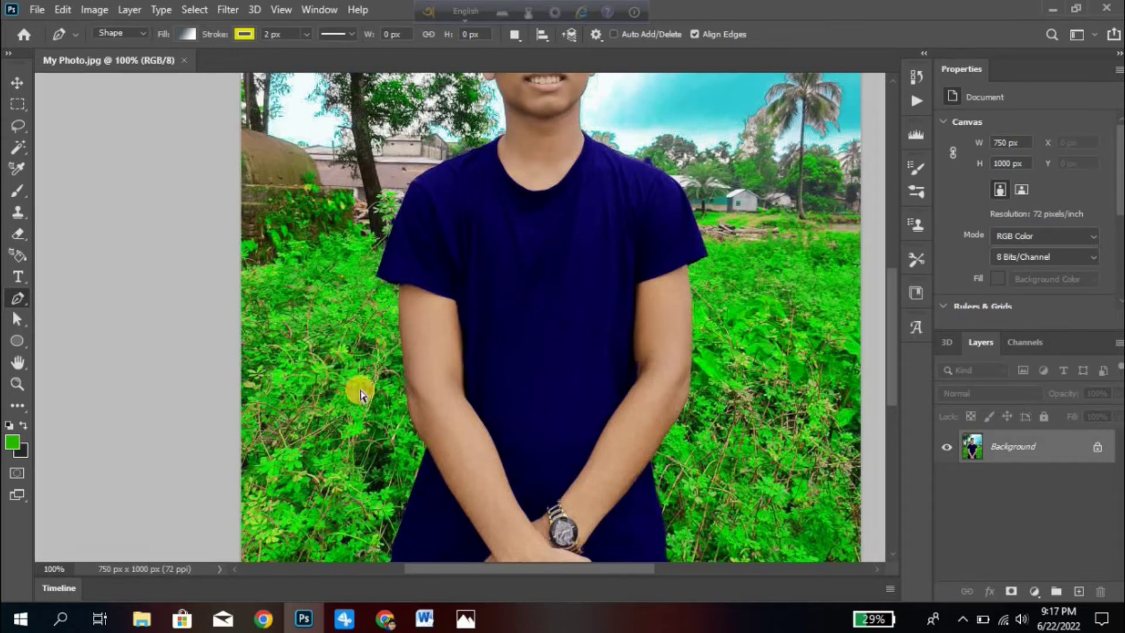
pyautogui.keyDown('ctrl'); pyautogui.click(396, 398); pyautogui.keyUp('ctrl')
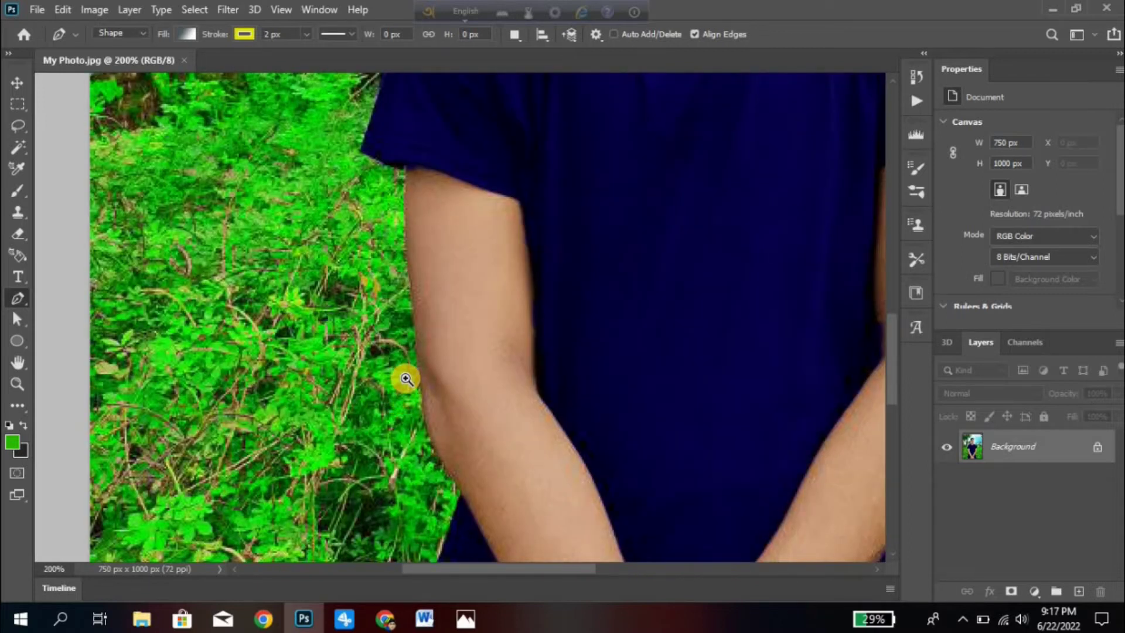
pyautogui.keyDown('ctrl'); pyautogui.click(406, 379); pyautogui.keyUp('ctrl')
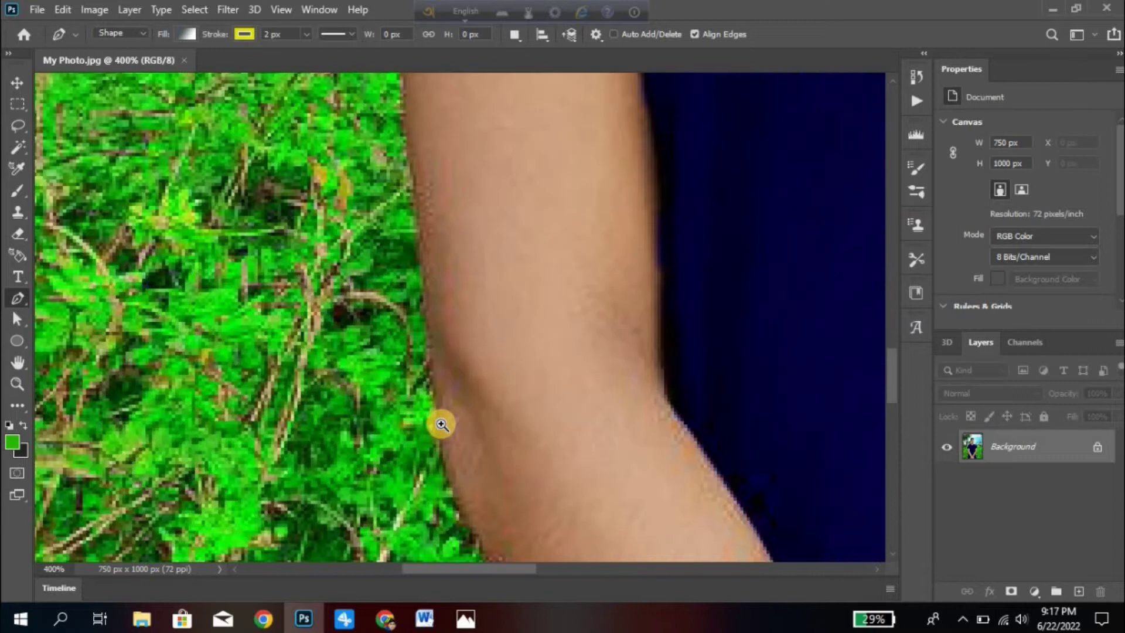
pyautogui.keyDown('ctrl'); pyautogui.click(442, 425); pyautogui.keyUp('ctrl')
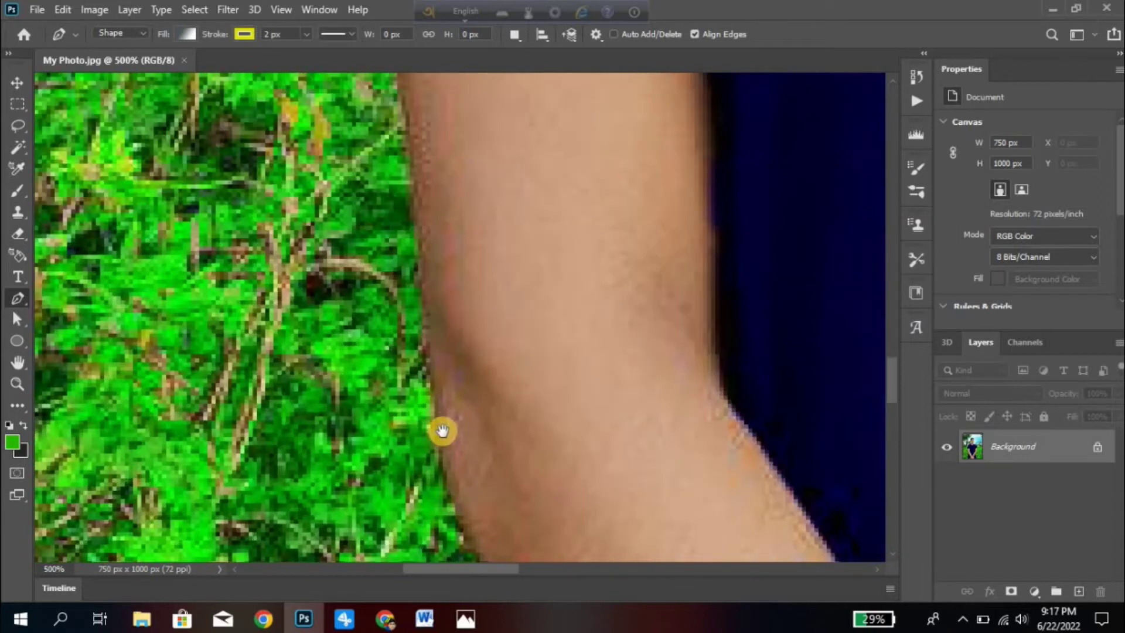
pyautogui.scroll(-6, 465, 322)
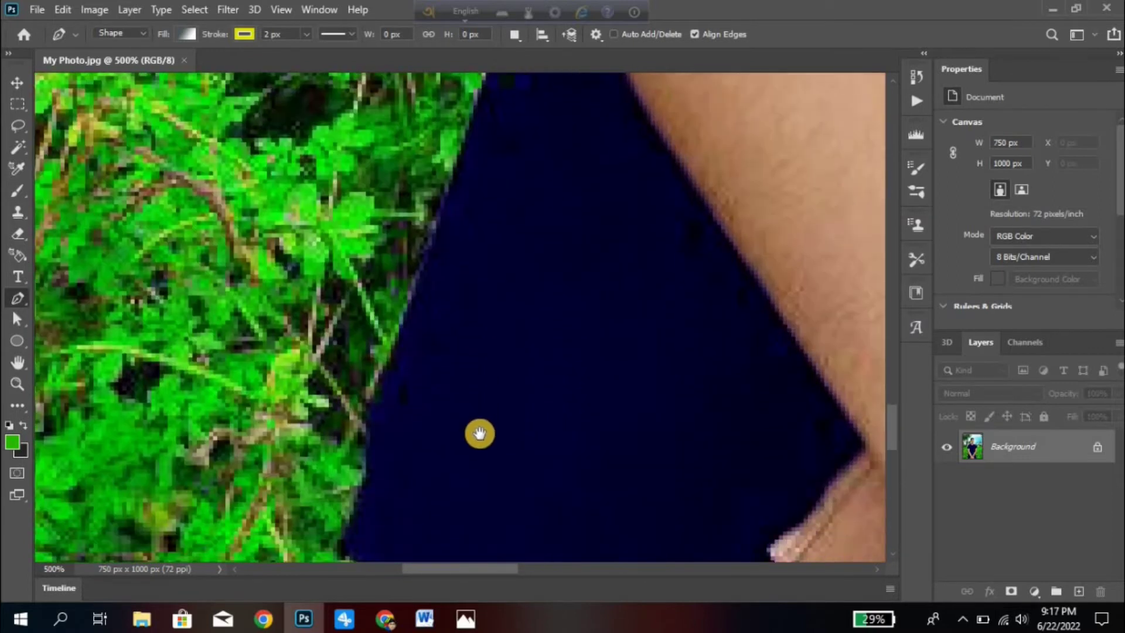
pyautogui.scroll(-8, 480, 434)
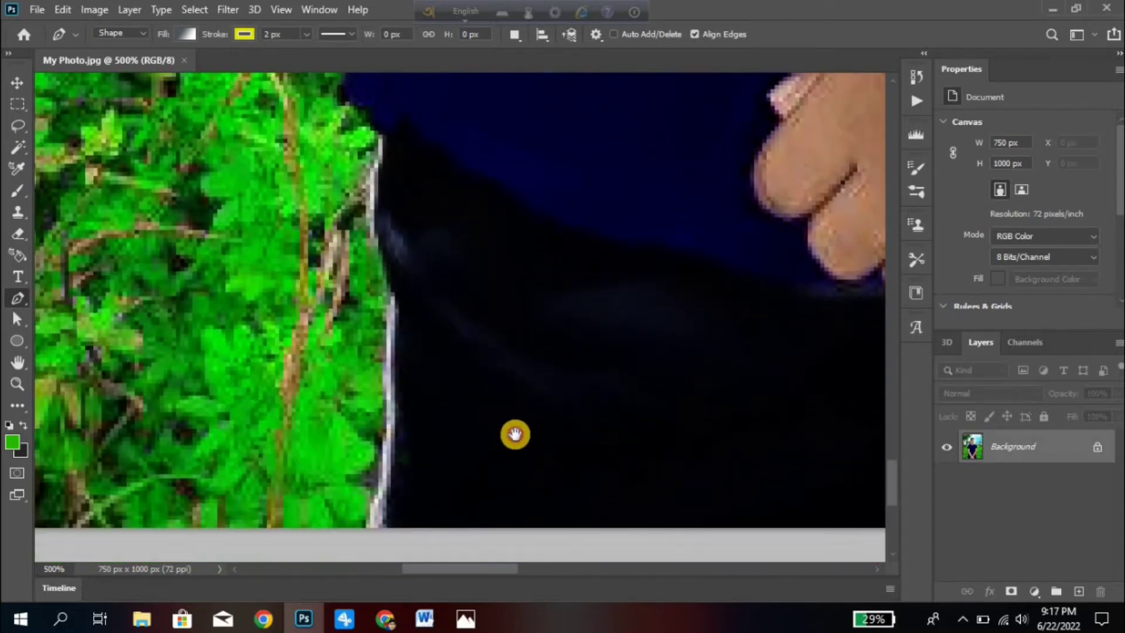
pyautogui.scroll(-4, 515, 434)
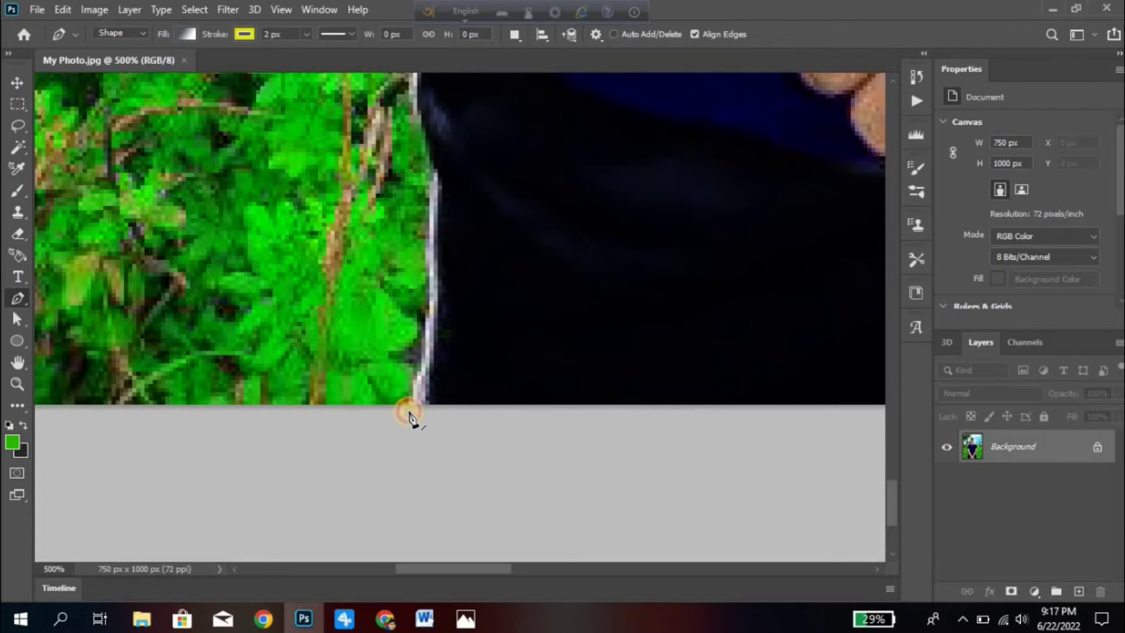
pyautogui.click(408, 413)
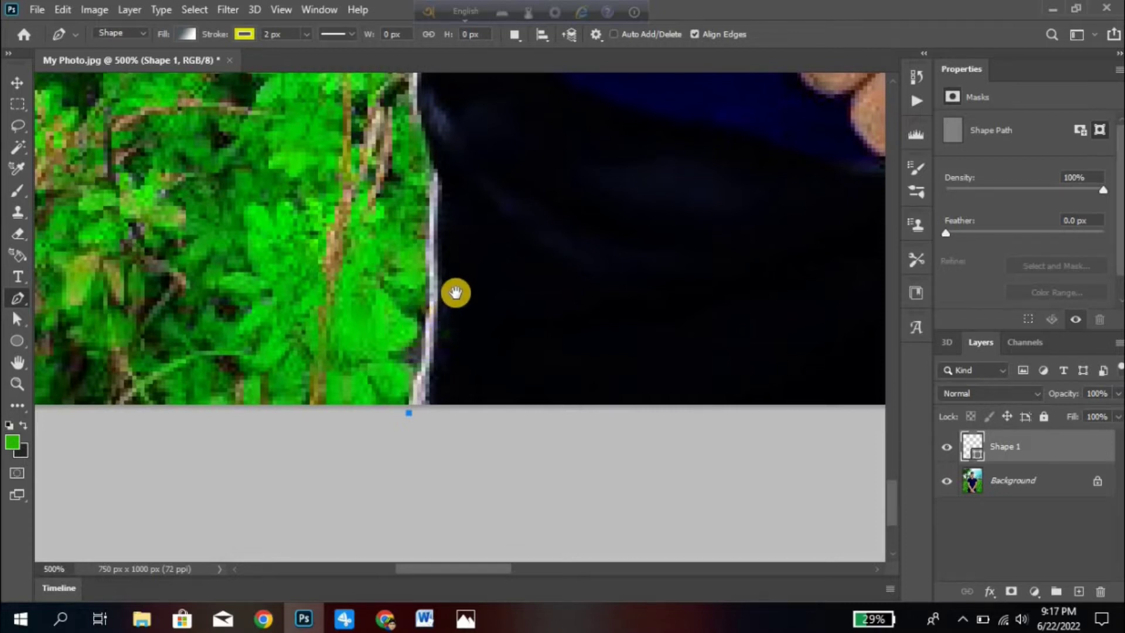
pyautogui.moveTo(457, 276); pyautogui.dragTo(440, 426)
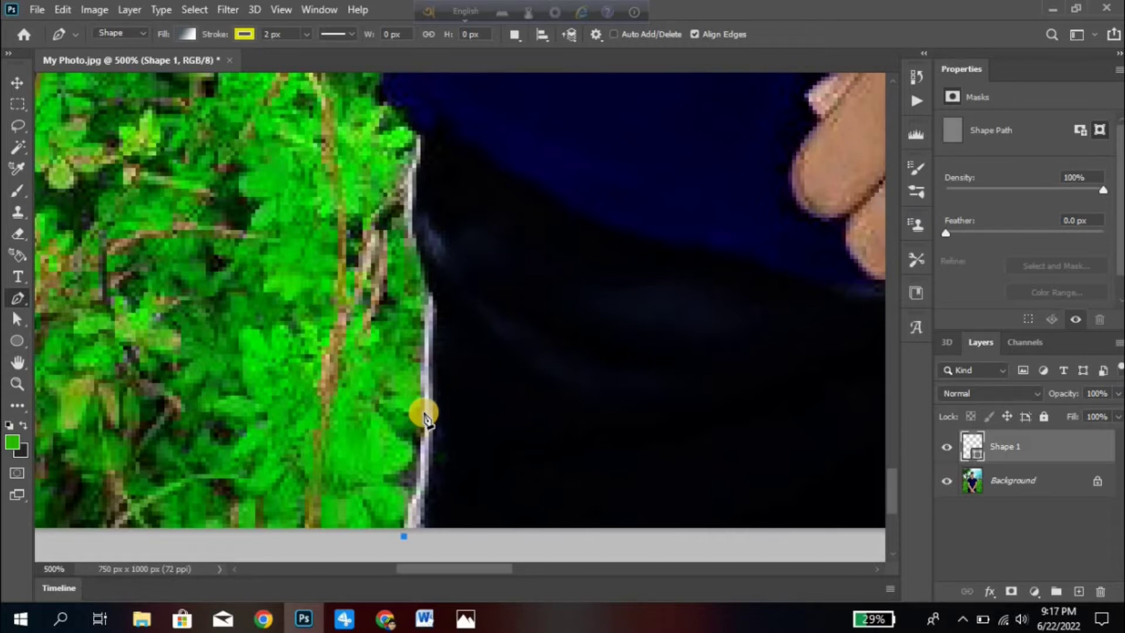
pyautogui.moveTo(426, 369)
pyautogui.mouseDown()
pyautogui.moveTo(421, 276)
pyautogui.moveTo(376, 223)
pyautogui.moveTo(327, 233)
pyautogui.moveTo(309, 395)
pyautogui.moveTo(329, 412)
pyautogui.moveTo(321, 269)
pyautogui.moveTo(422, 258)
pyautogui.mouseUp()
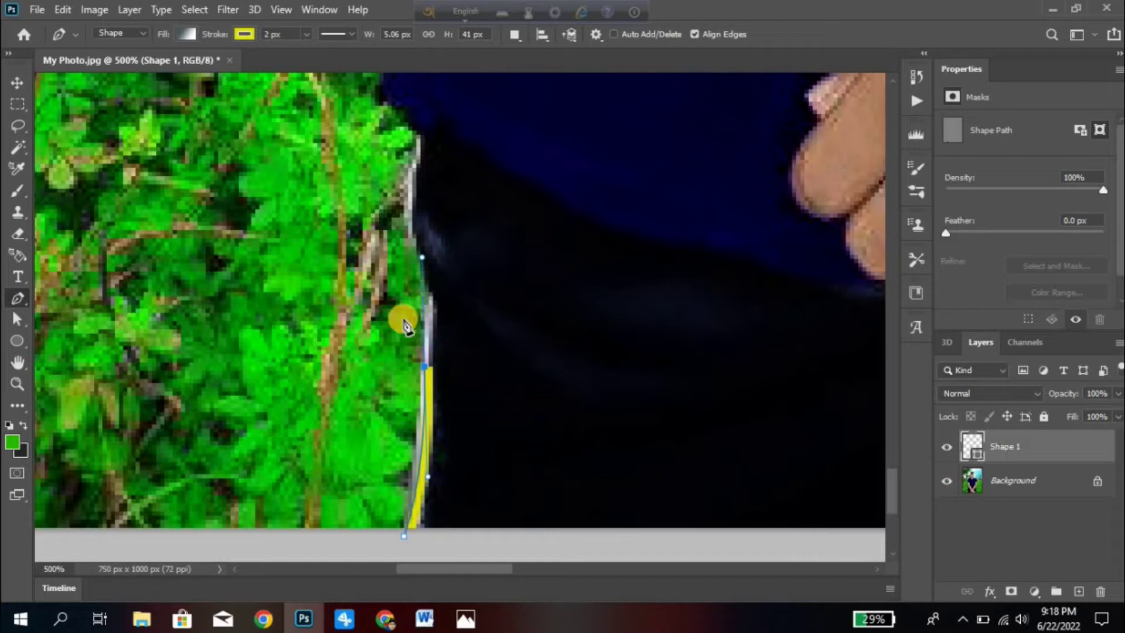
# Set the shape's stroke width to 0 px.
pyautogui.click(245, 35)
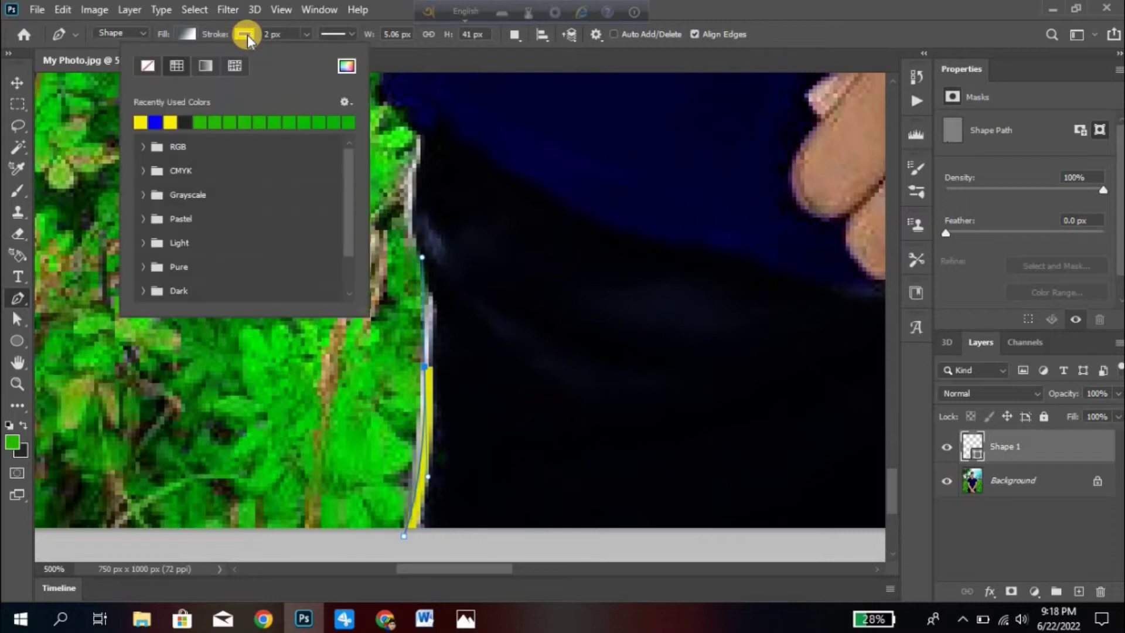
pyautogui.click(289, 35)
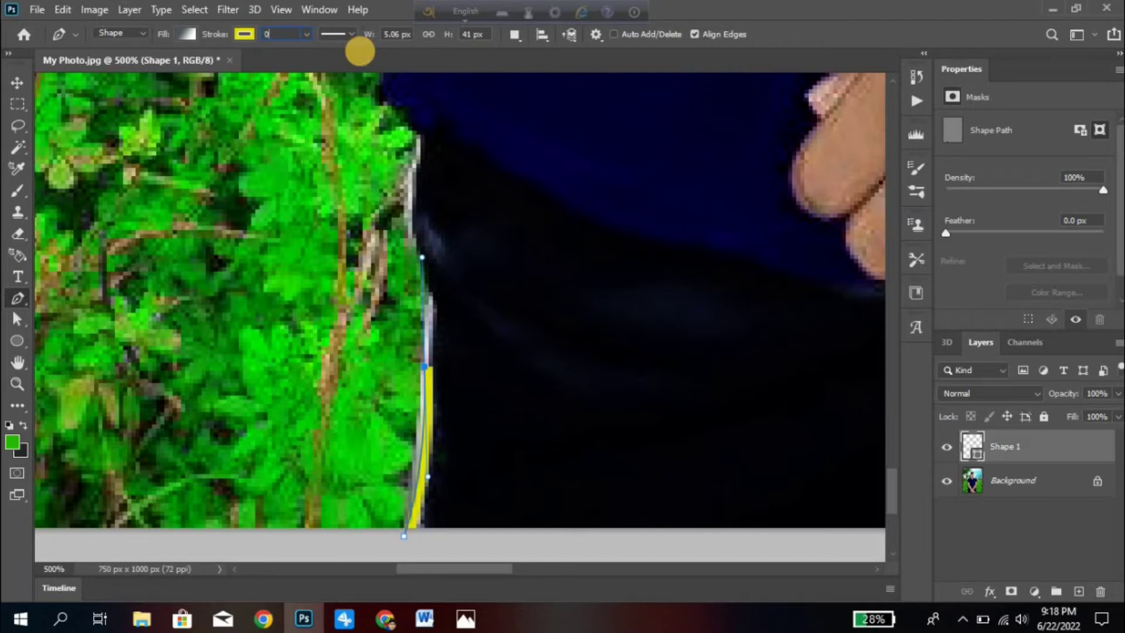
pyautogui.write('0')
pyautogui.press('Return')
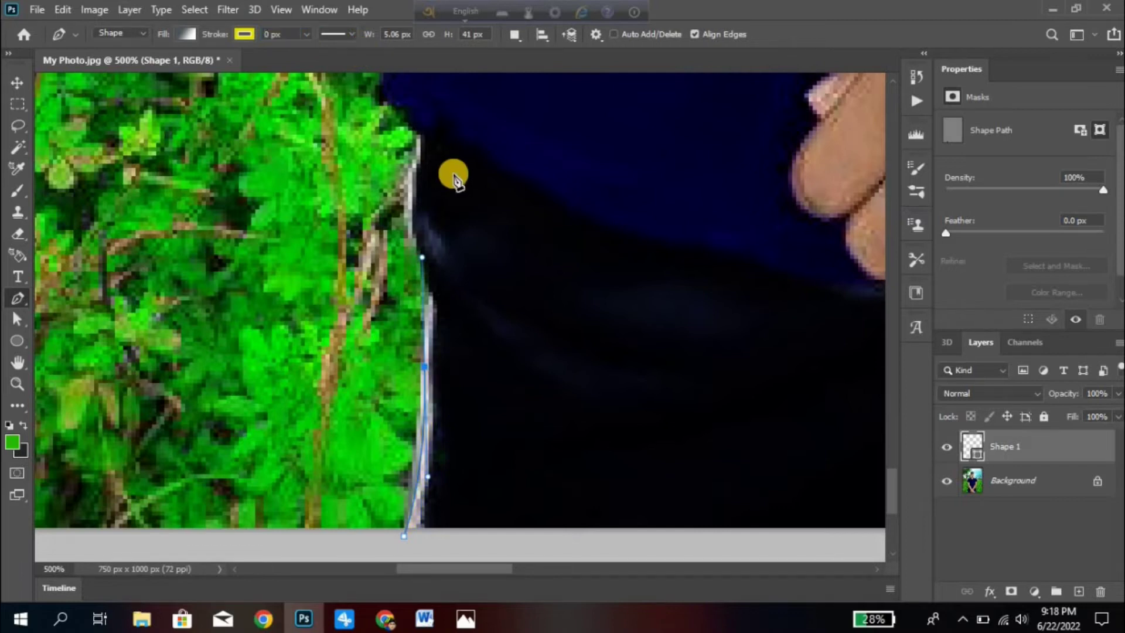
# Continue the path up the trouser edge, around the corner of the shirt hem and onto the shirt's side edge.
pyautogui.moveTo(459, 262); pyautogui.dragTo(467, 283)
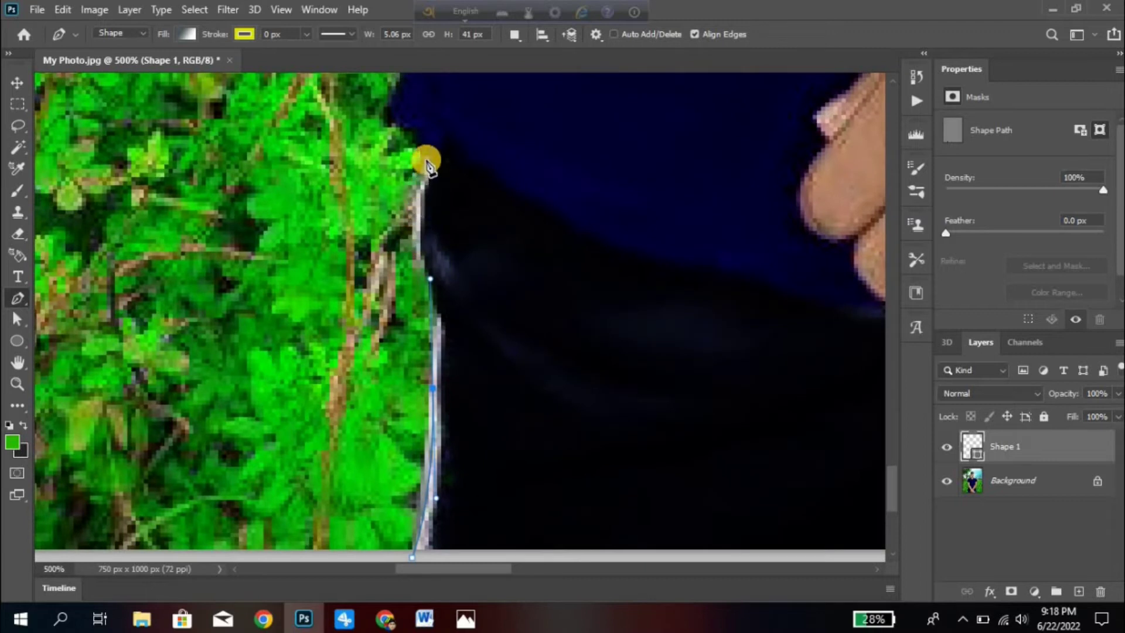
pyautogui.moveTo(446, 179); pyautogui.dragTo(450, 147)
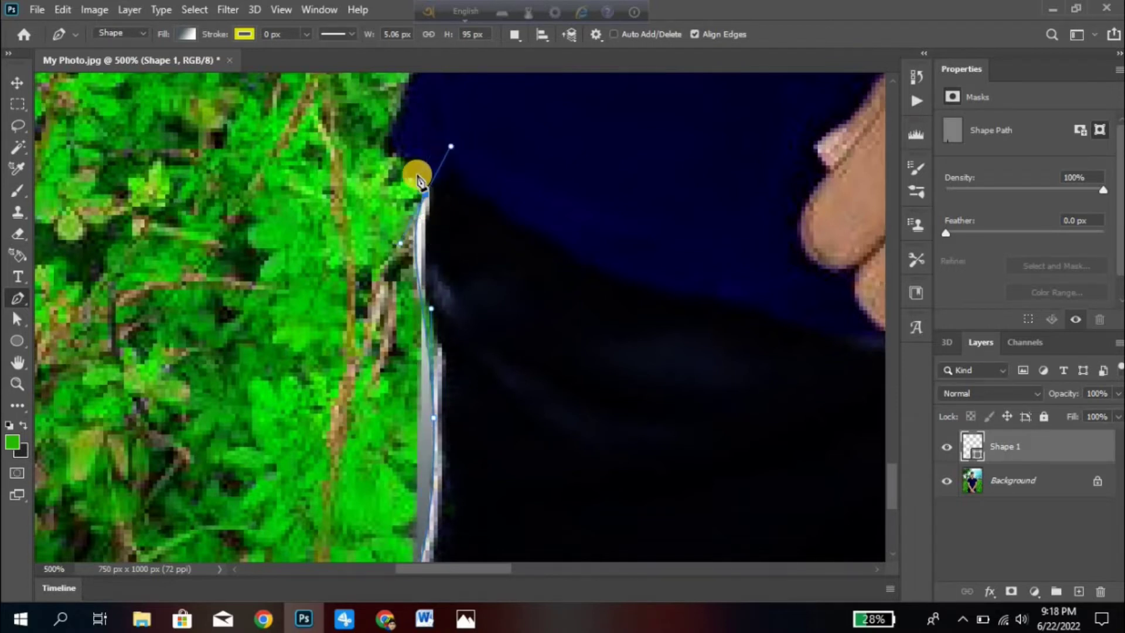
pyautogui.click(393, 141)
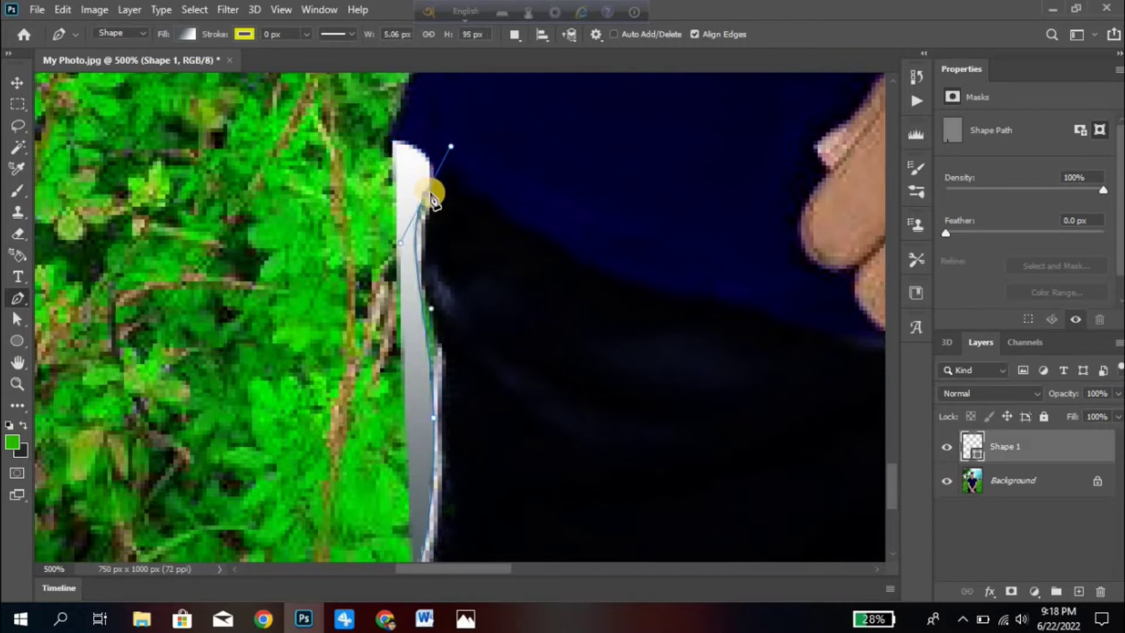
pyautogui.hotkey('ctrl', 'z')
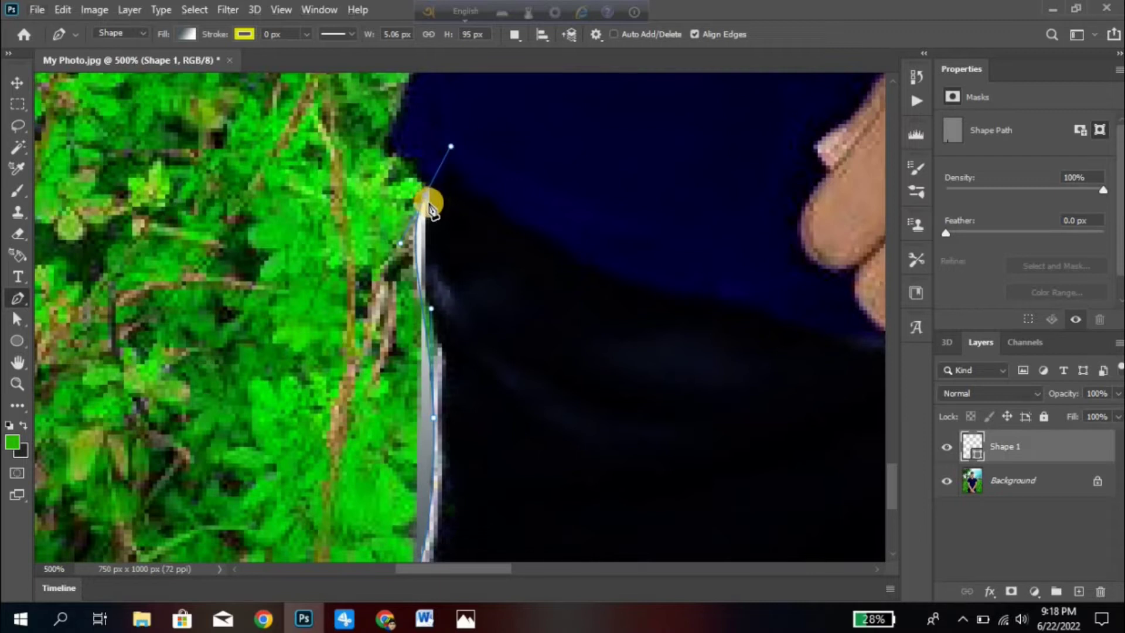
pyautogui.click(427, 201)
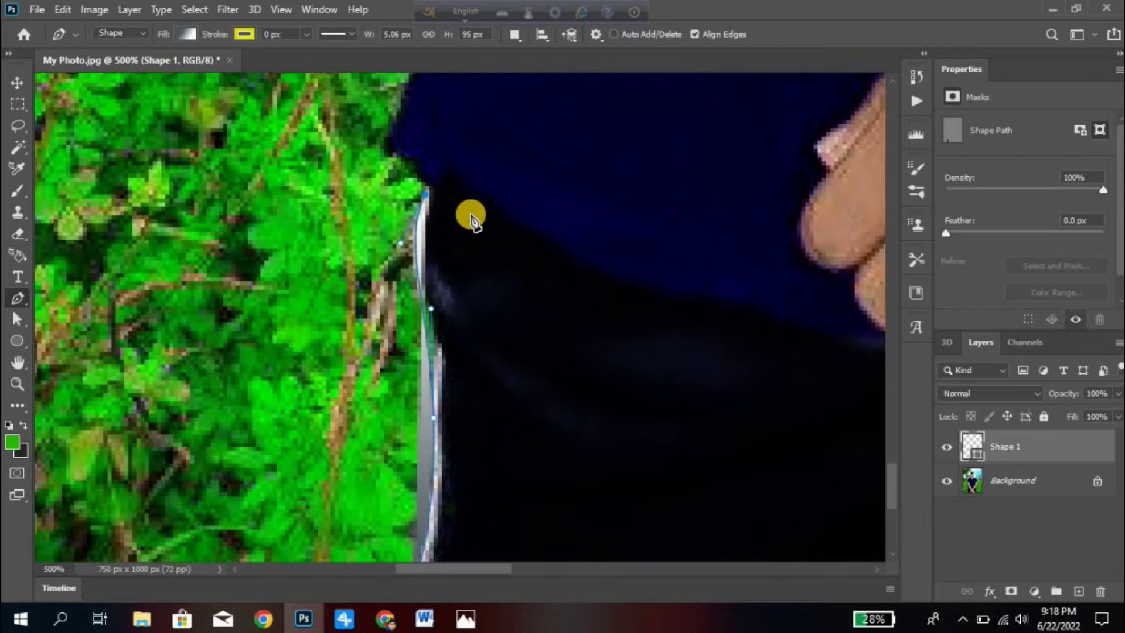
pyautogui.moveTo(485, 243); pyautogui.dragTo(451, 354)
pyautogui.click(447, 352)
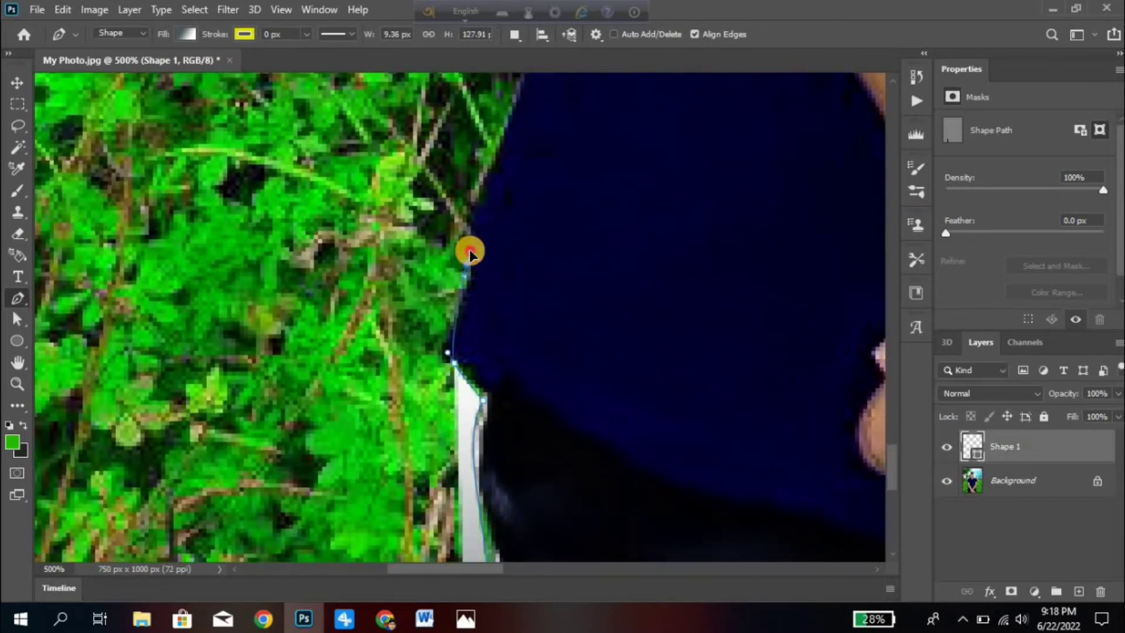
pyautogui.click(470, 252)
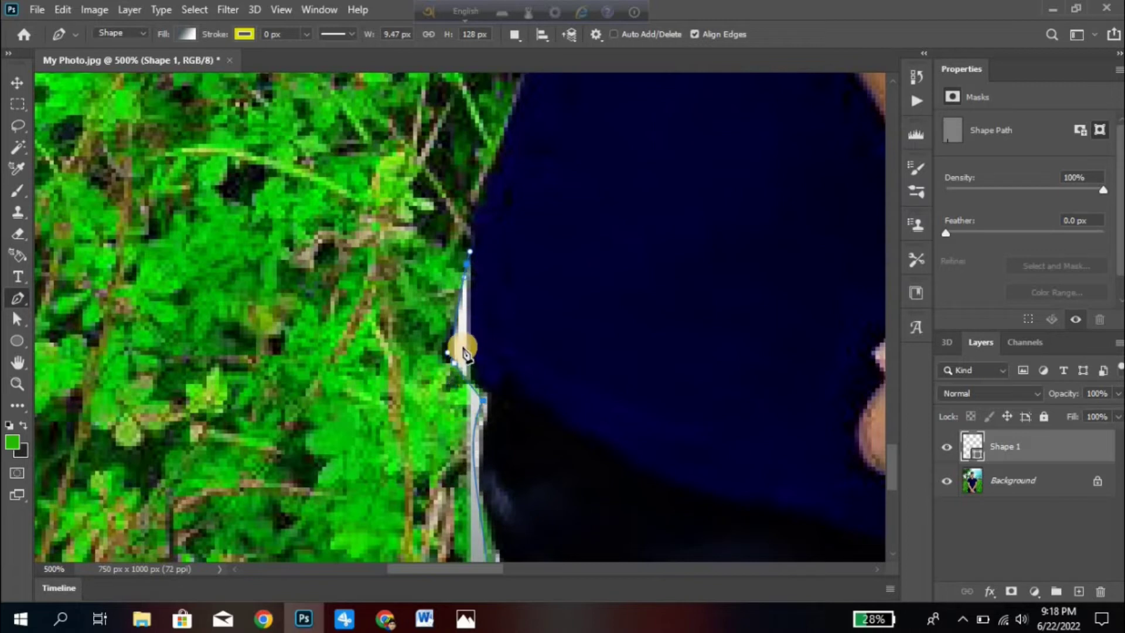
pyautogui.click(566, 252)
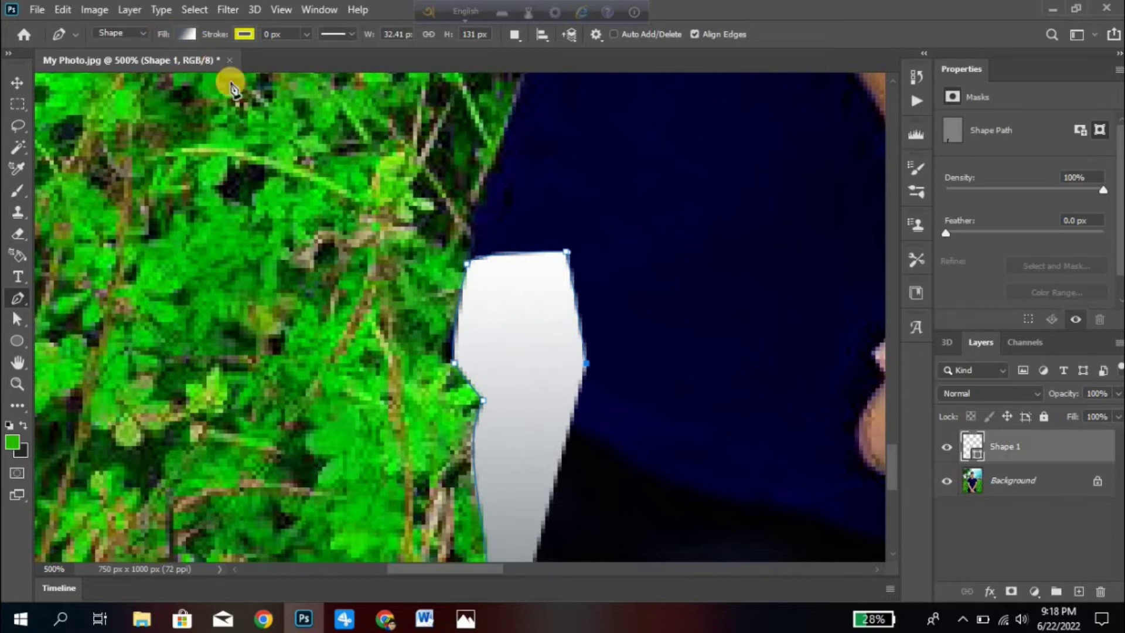
pyautogui.click(188, 37)
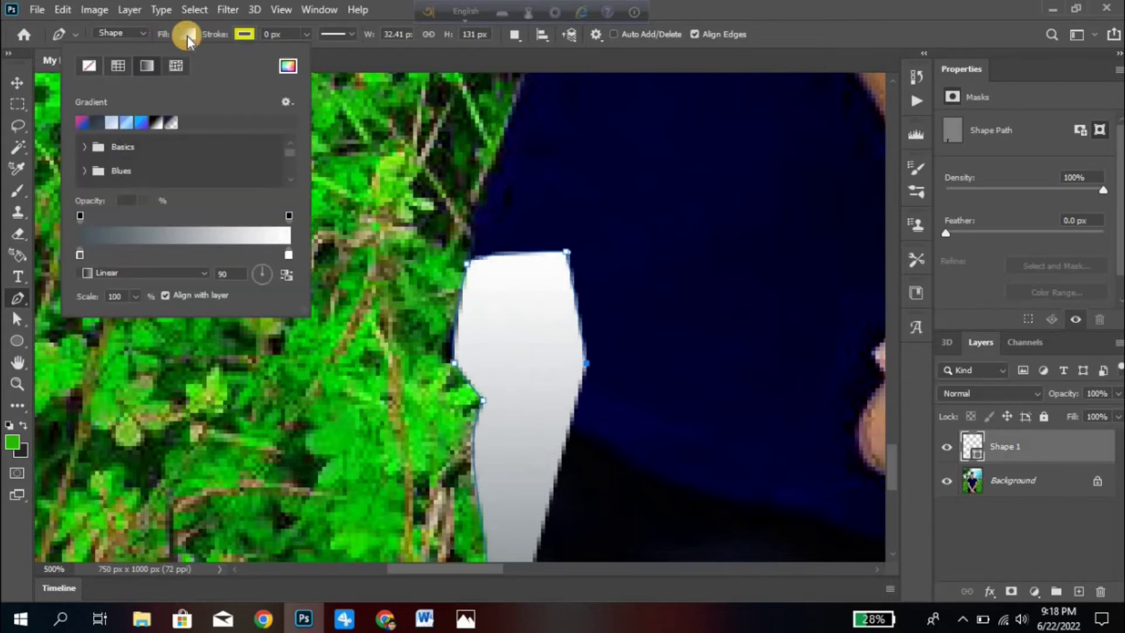
pyautogui.click(91, 66)
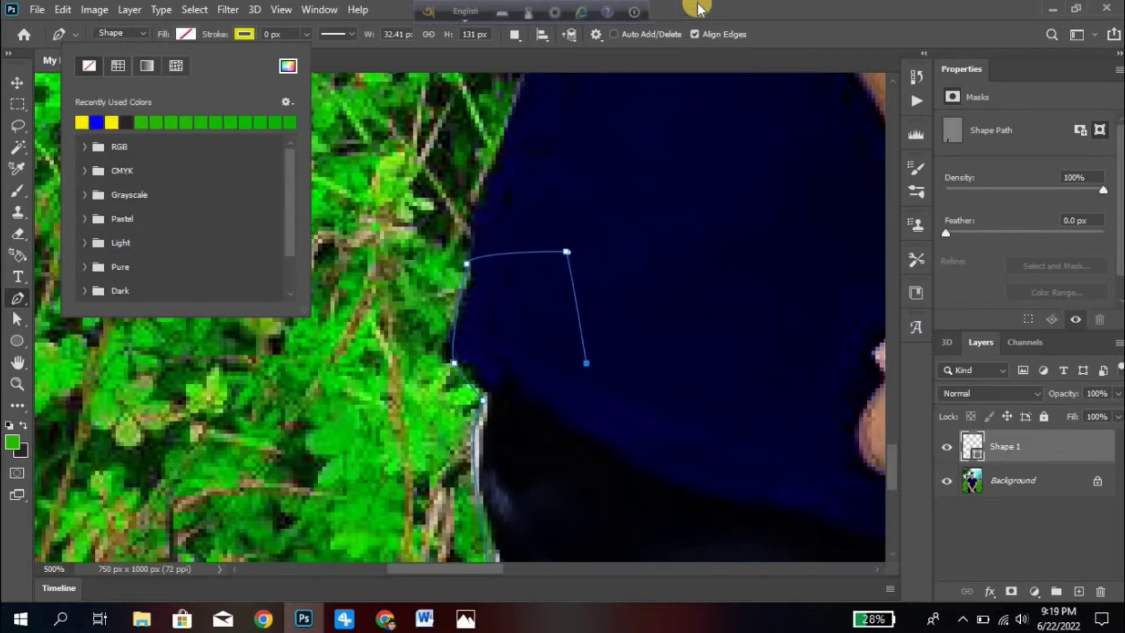
pyautogui.click(651, 216)
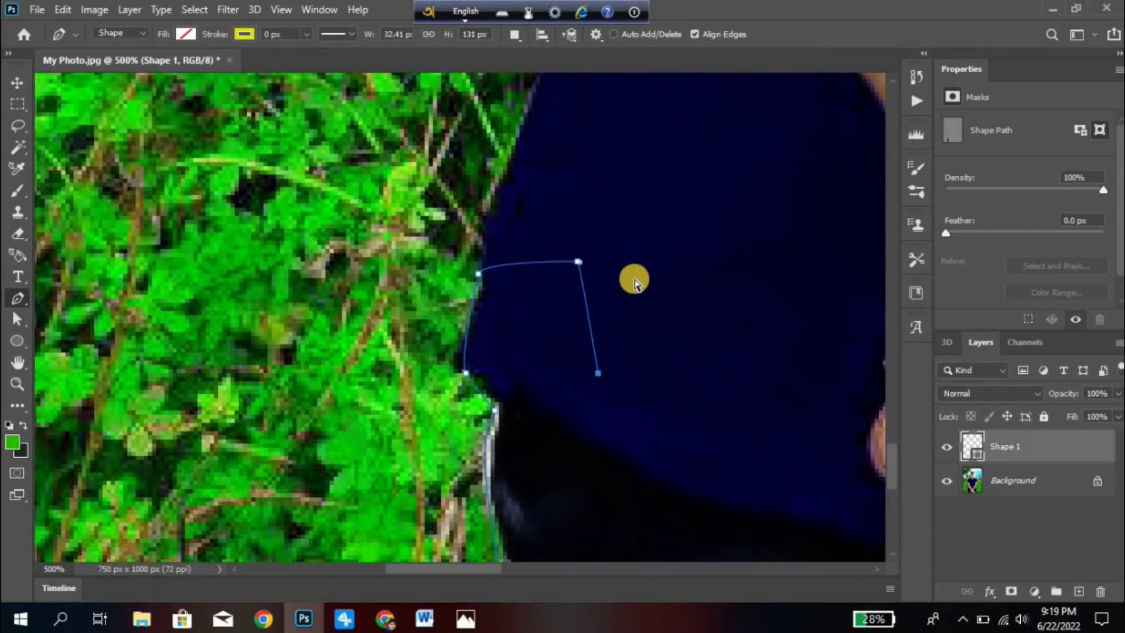
pyautogui.hotkey('ctrl', 'z')
pyautogui.hotkey('ctrl', 'z')
pyautogui.hotkey('ctrl', 'z')
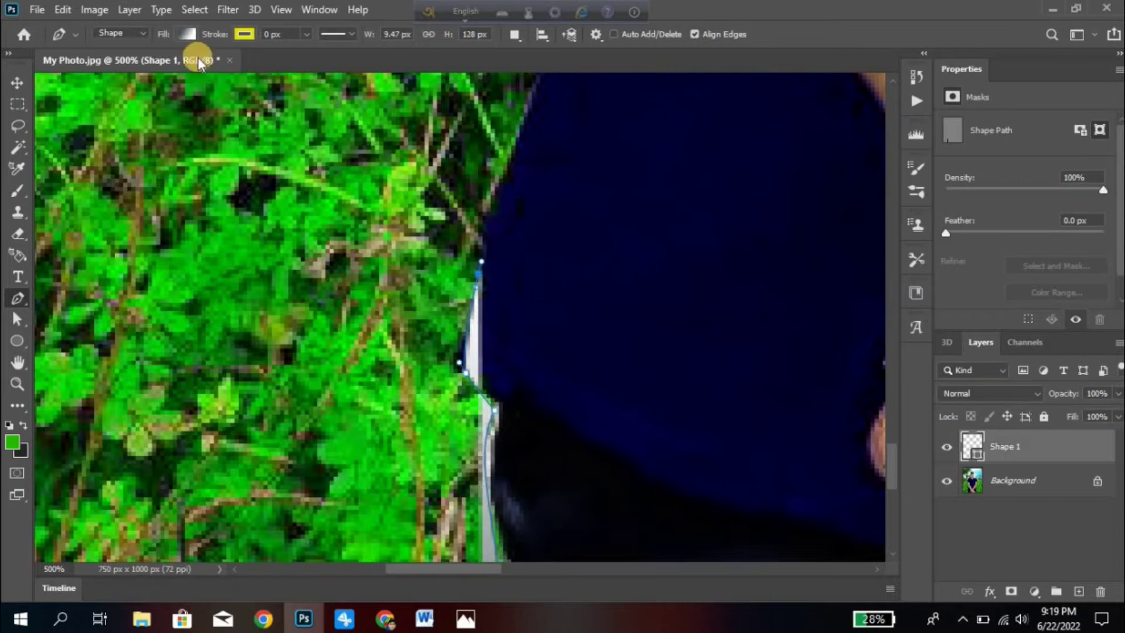
# Set the shape's fill to none and continue the path up the shirt's side edge to where it meets the arm.
pyautogui.click(187, 34)
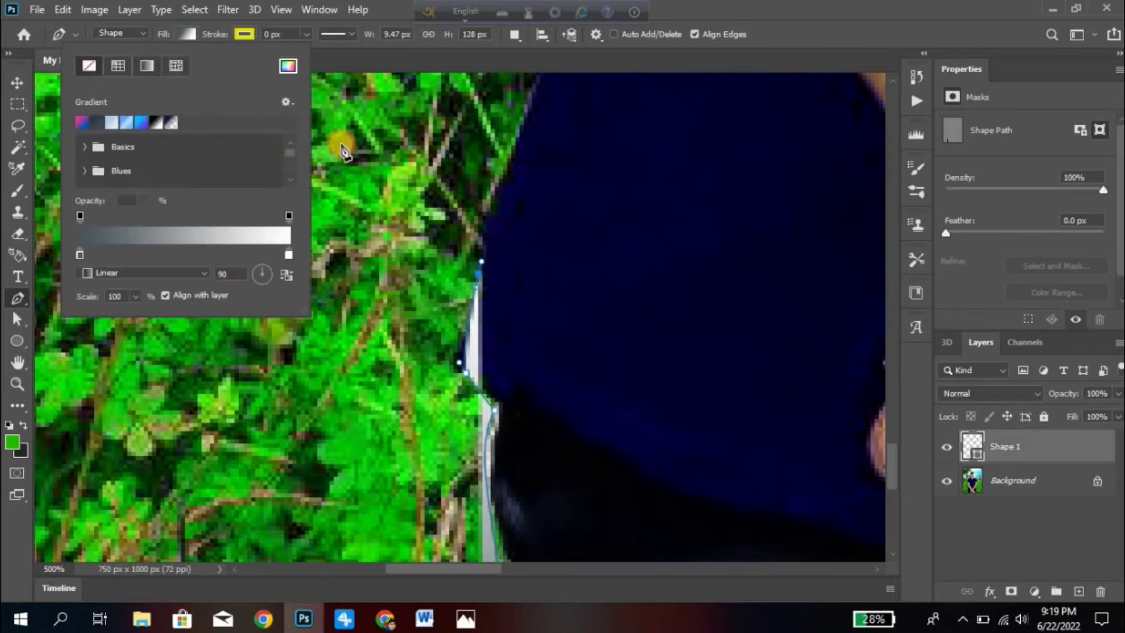
pyautogui.moveTo(580, 223); pyautogui.dragTo(571, 267)
pyautogui.scroll(5, 571, 267)
pyautogui.moveTo(486, 234); pyautogui.dragTo(528, 116)
pyautogui.scroll(5, 499, 293)
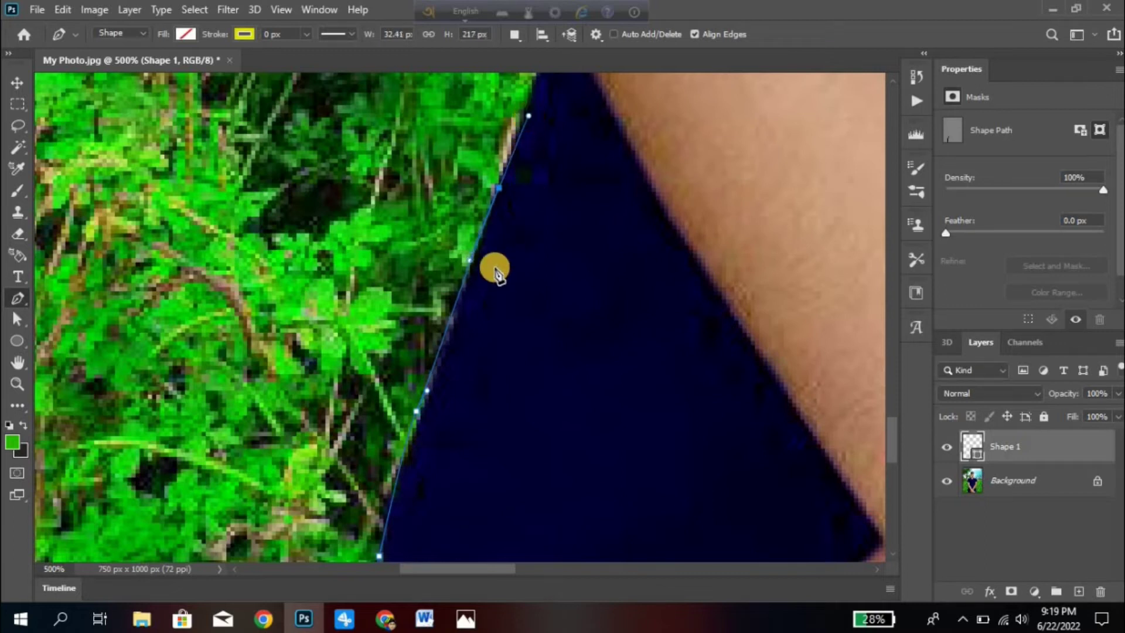
pyautogui.click(499, 191)
pyautogui.scroll(3, 528, 221)
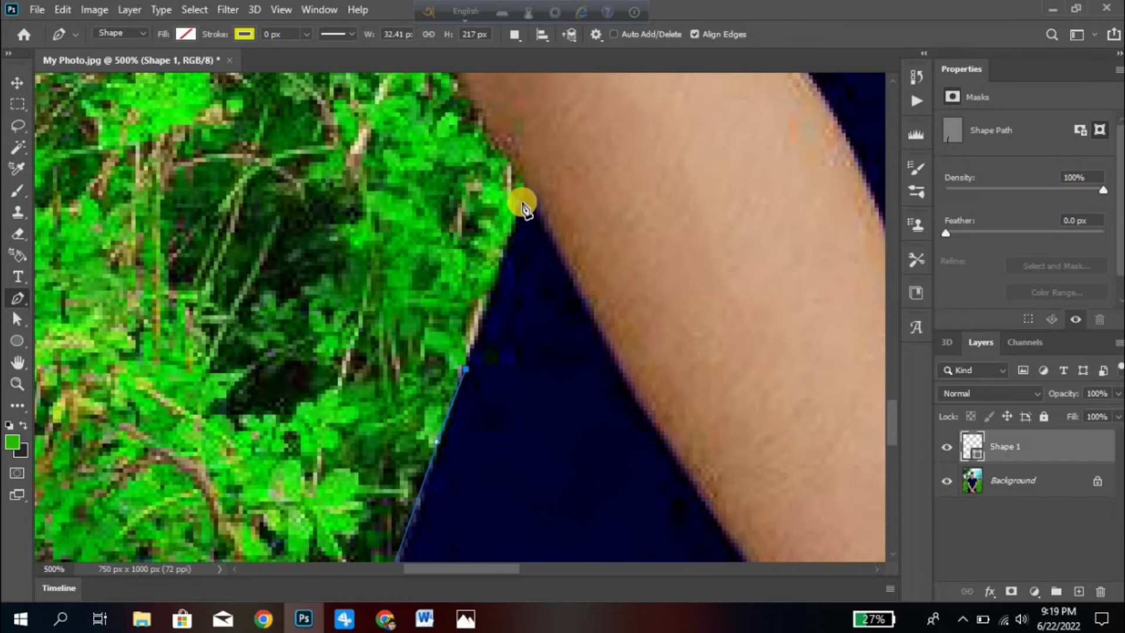
pyautogui.click(526, 200)
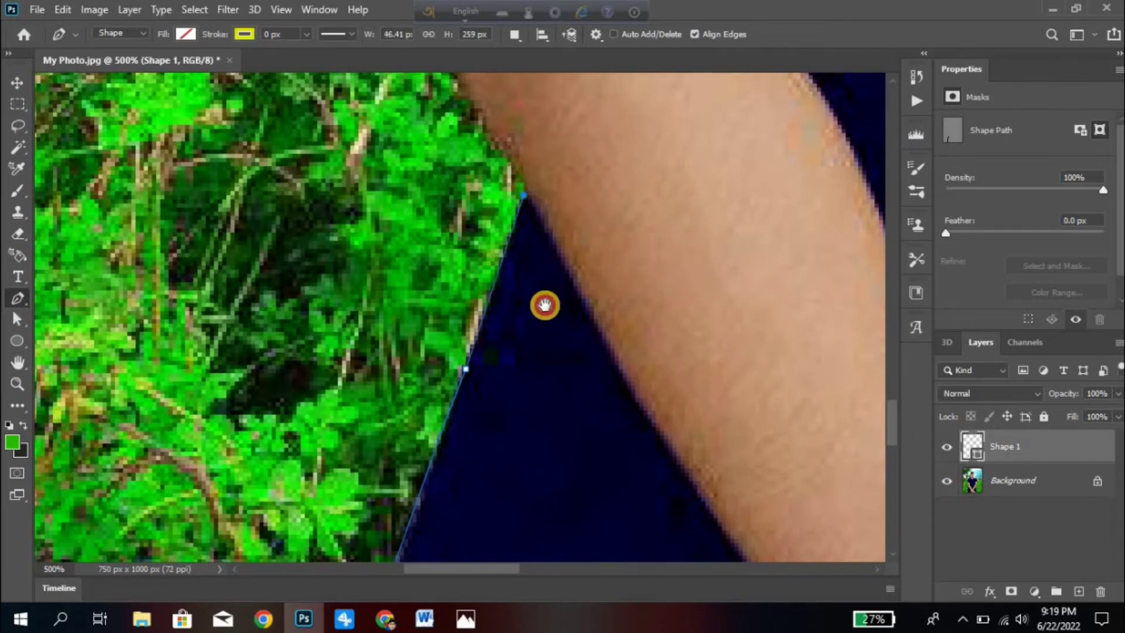
# Trace the outer edge of the arm with curved segments from the shirt, past the elbow and up the upper arm.
pyautogui.scroll(5, 464, 249)
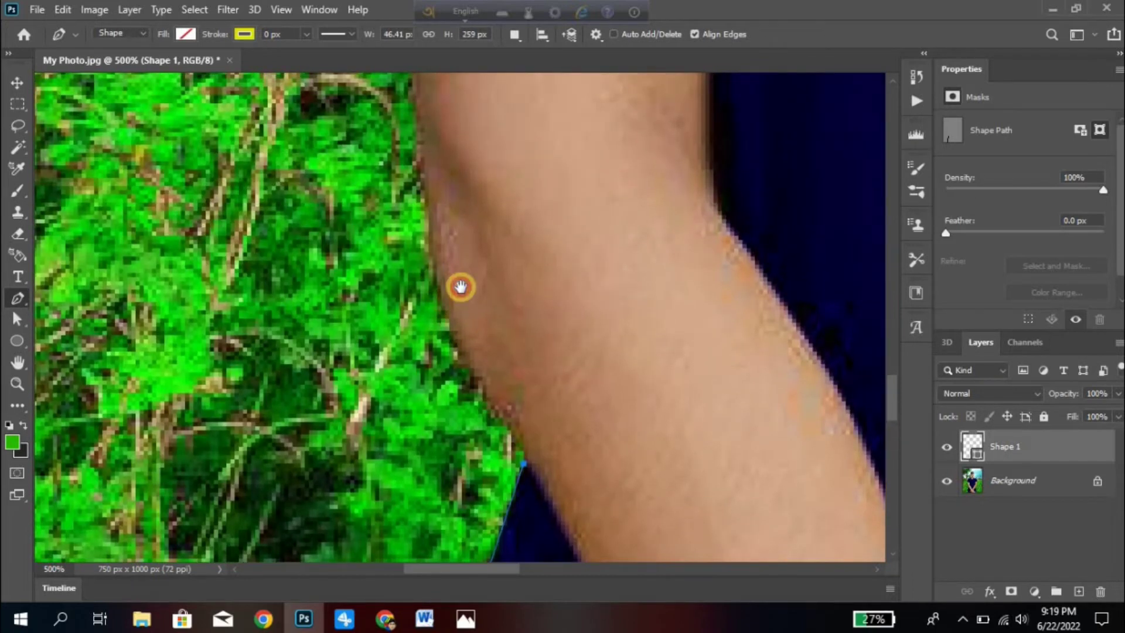
pyautogui.scroll(3, 451, 290)
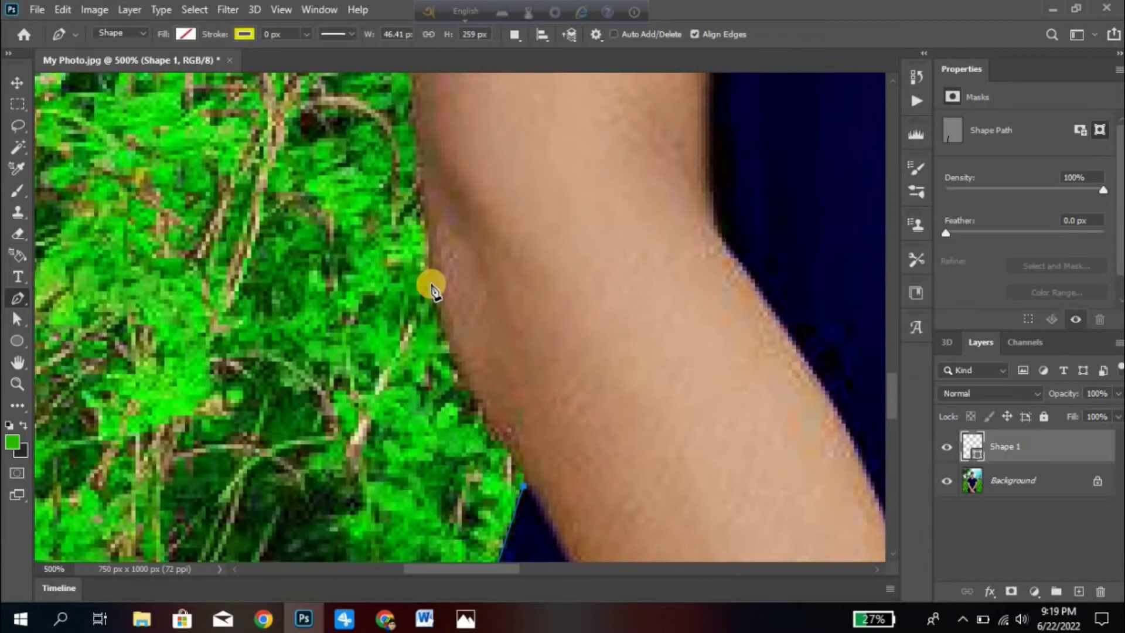
pyautogui.moveTo(432, 283); pyautogui.dragTo(462, 329)
pyautogui.scroll(3, 446, 281)
pyautogui.moveTo(434, 235); pyautogui.dragTo(431, 202)
pyautogui.scroll(5, 420, 253)
pyautogui.moveTo(428, 307); pyautogui.dragTo(425, 261)
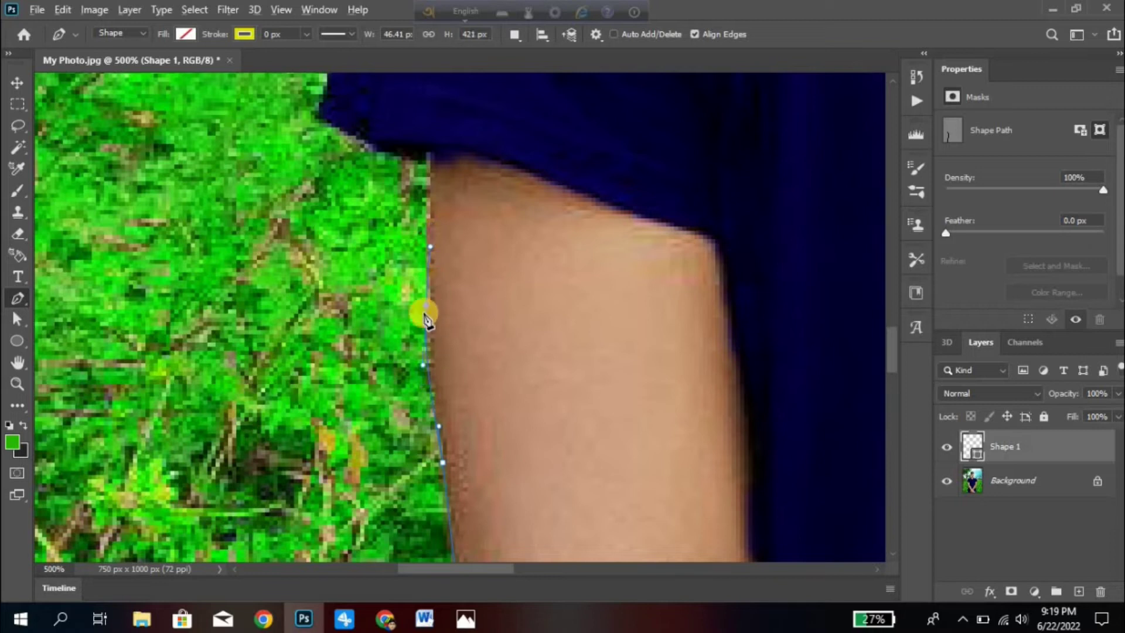
# Extend the path up to the sleeve hem and along the hem to its outer corner.
pyautogui.scroll(5, 424, 316)
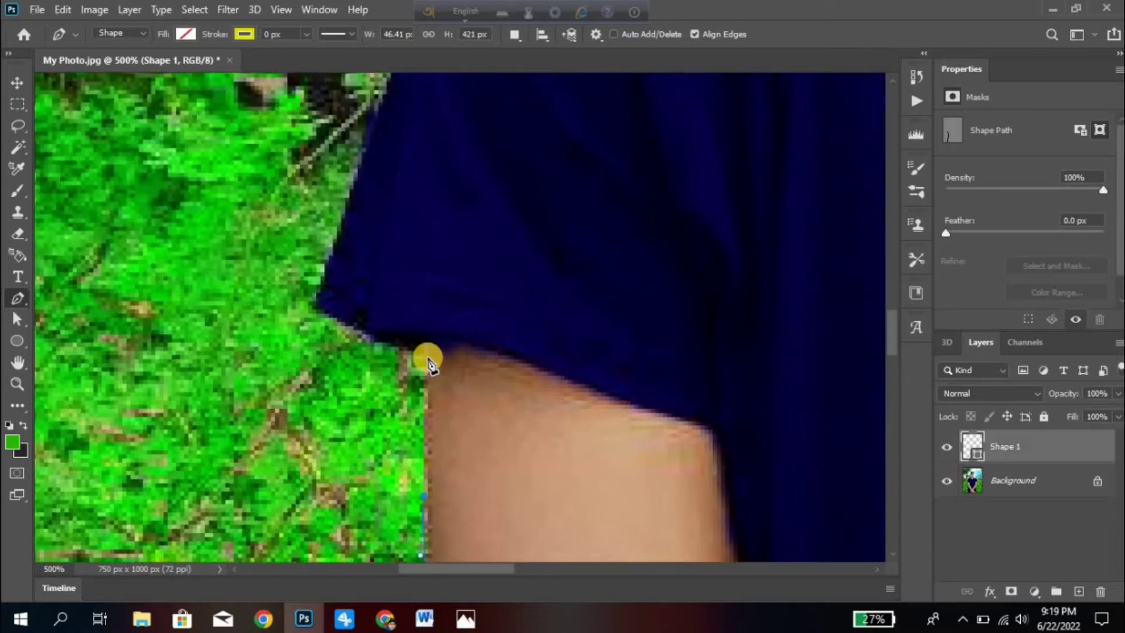
pyautogui.click(425, 354)
pyautogui.click(350, 323)
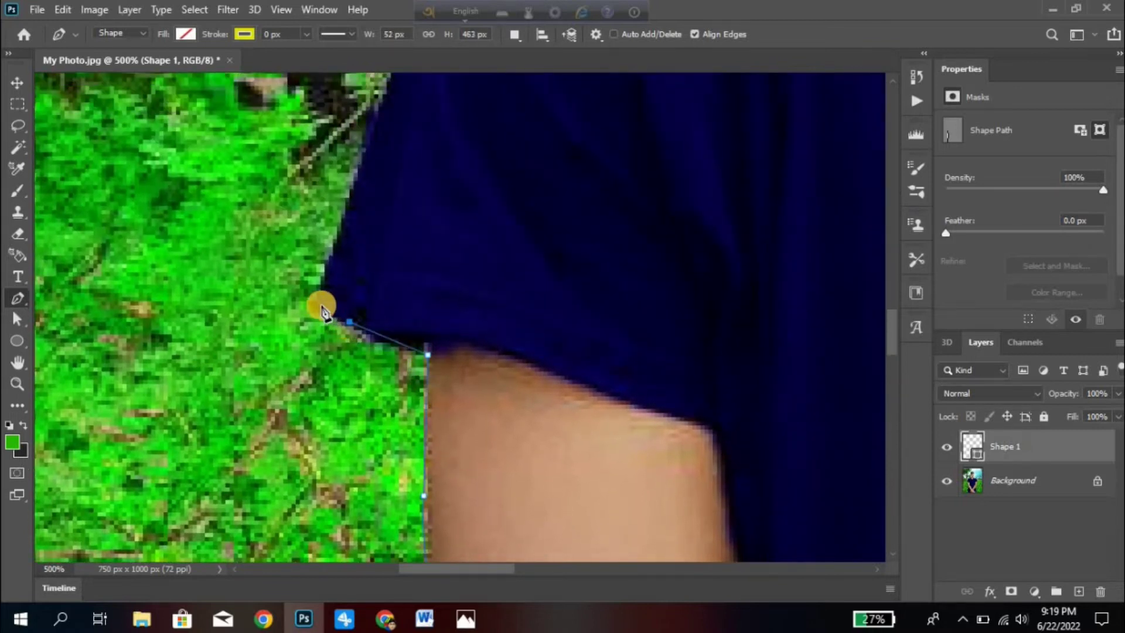
pyautogui.click(322, 305)
# Trace the sleeve's outer edge from the hem corner up around the rounded shoulder.
pyautogui.scroll(5, 410, 263)
pyautogui.click(421, 233)
pyautogui.moveTo(482, 193); pyautogui.dragTo(404, 343)
pyautogui.click(457, 241)
pyautogui.moveTo(500, 214); pyautogui.dragTo(502, 213)
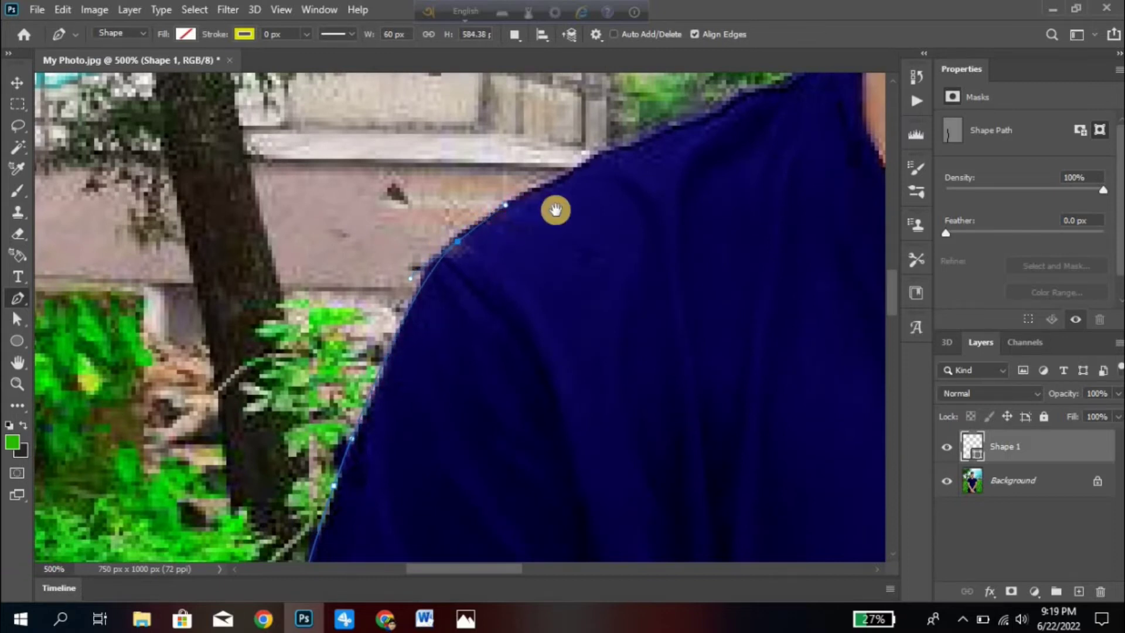
# Continue the path along the top of the shoulder to where the collar meets the neck.
pyautogui.scroll(5, 552, 235)
pyautogui.hscroll(2, 553, 234)
pyautogui.moveTo(564, 291); pyautogui.dragTo(660, 253)
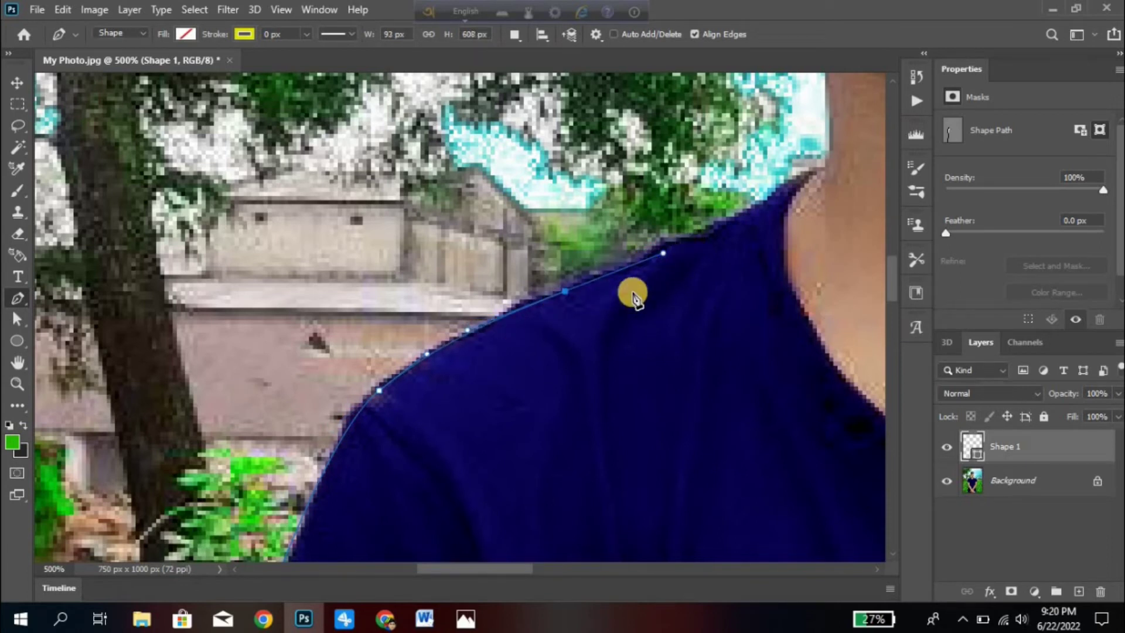
pyautogui.moveTo(666, 304); pyautogui.dragTo(656, 399)
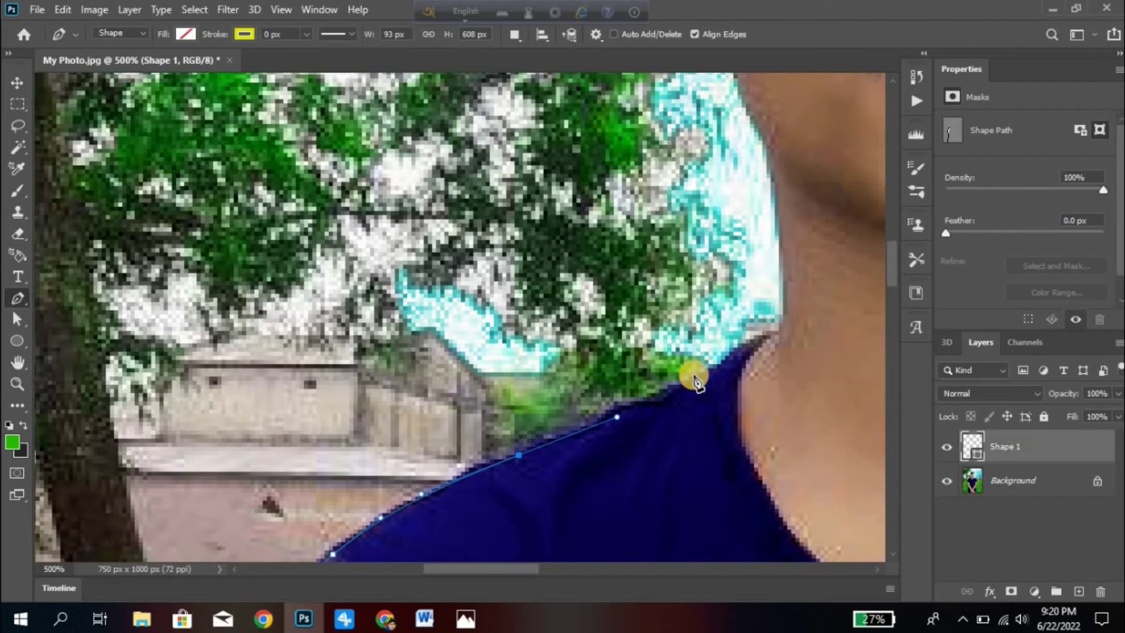
pyautogui.scroll(3, 706, 396)
pyautogui.hscroll(2, 705, 397)
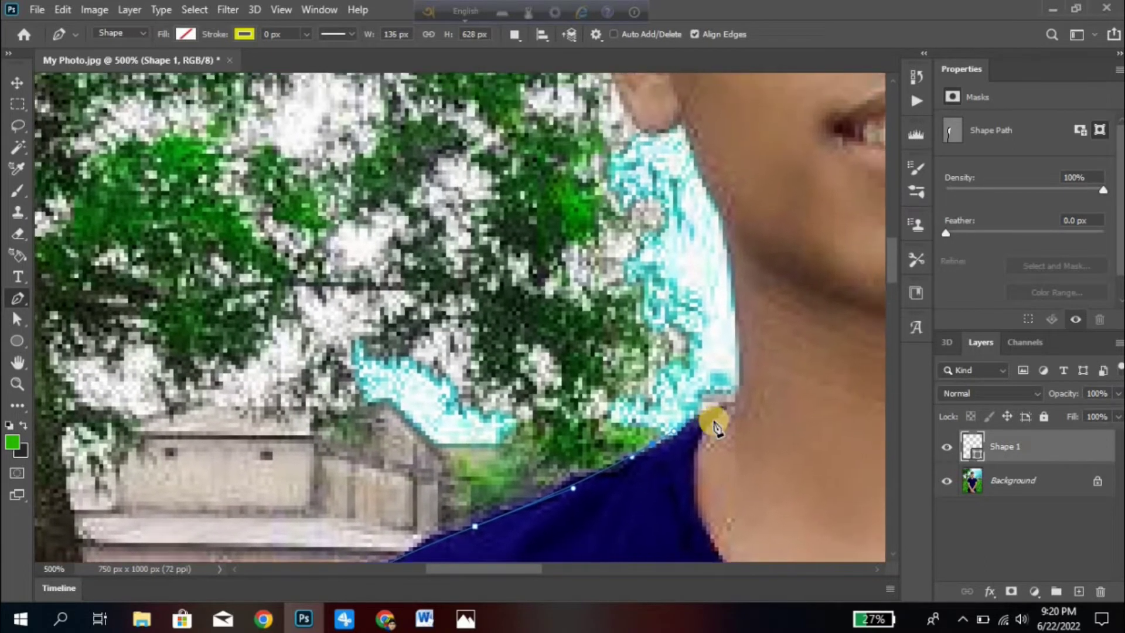
pyautogui.click(725, 413)
# Trace up the side of the neck and along the jaw to the base of the earlobe.
pyautogui.scroll(2, 671, 402)
pyautogui.hscroll(2, 668, 410)
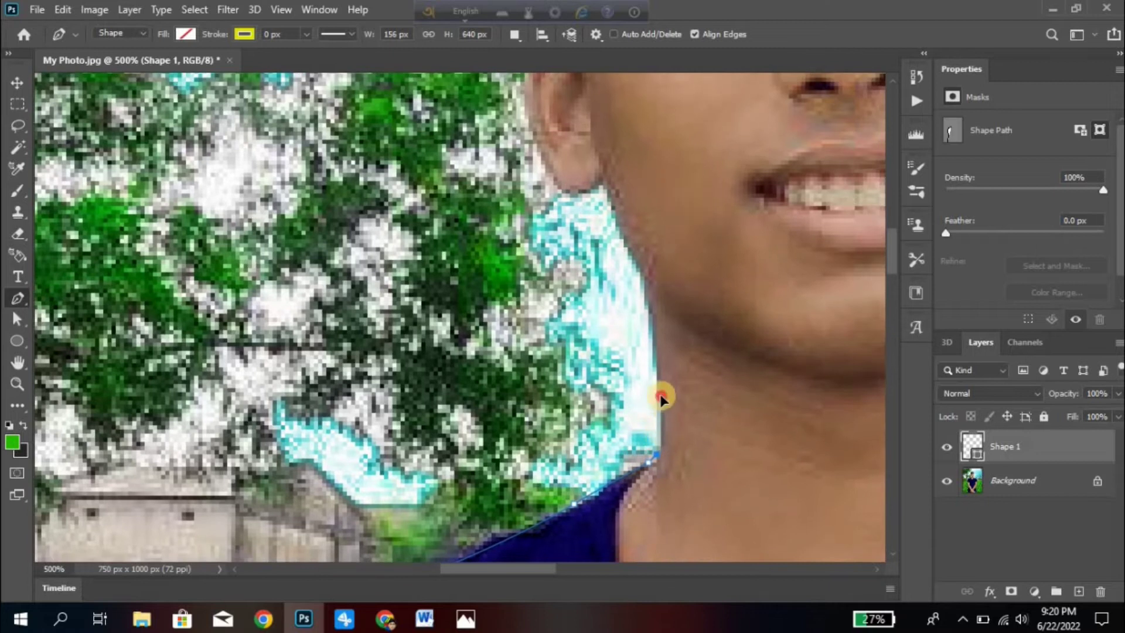
pyautogui.click(657, 353)
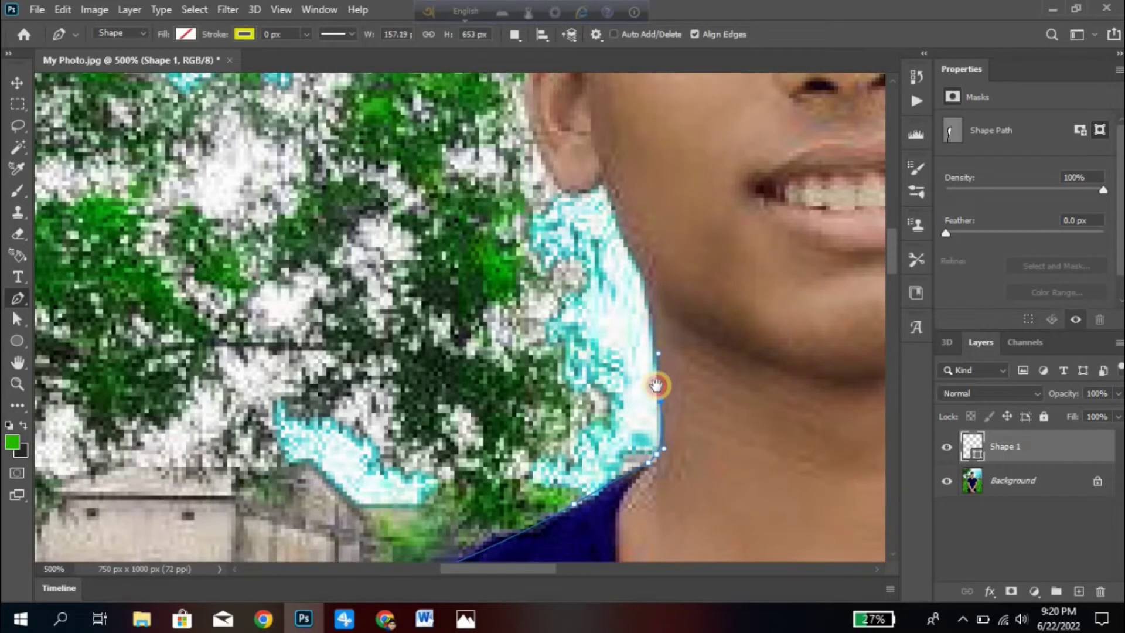
pyautogui.scroll(2, 651, 373)
pyautogui.moveTo(643, 378); pyautogui.dragTo(641, 360)
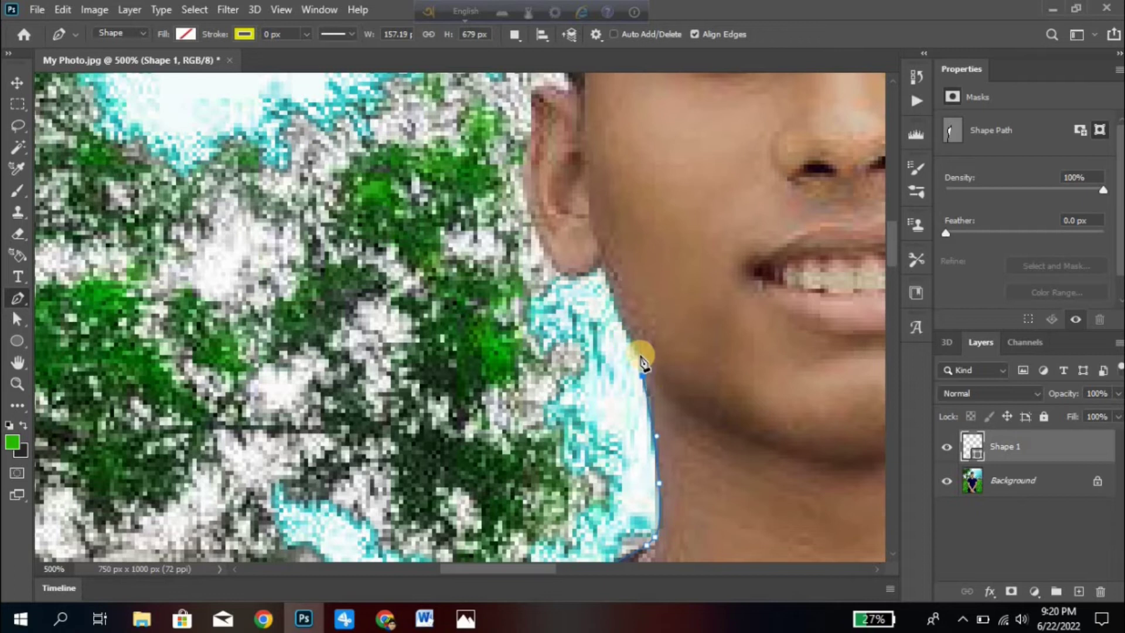
pyautogui.click(643, 366)
pyautogui.scroll(1, 673, 359)
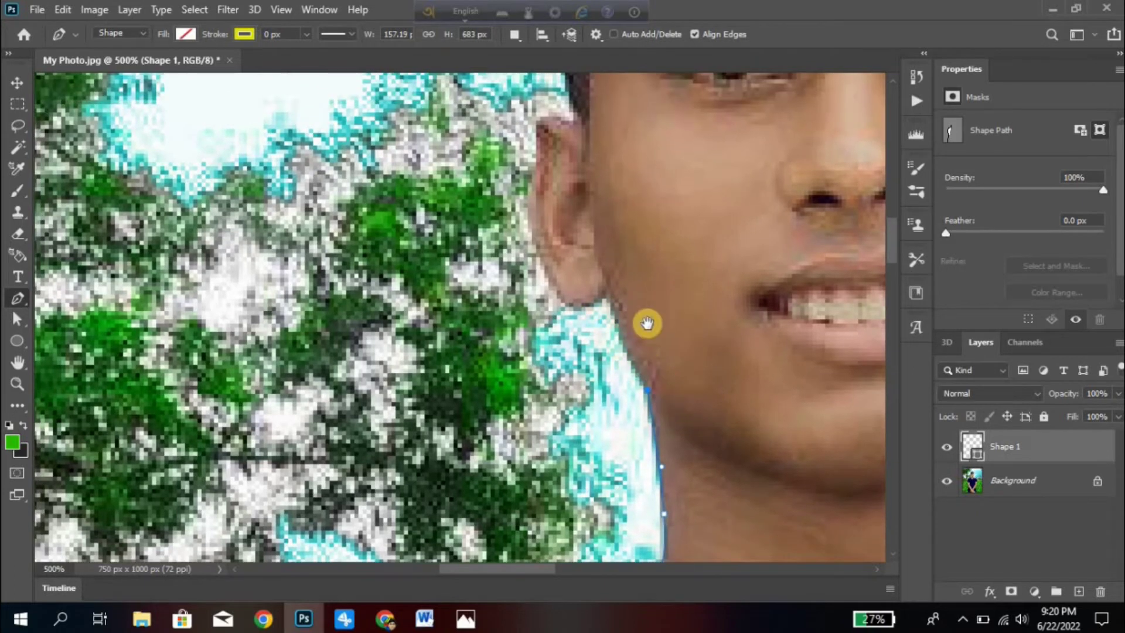
pyautogui.scroll(1, 647, 313)
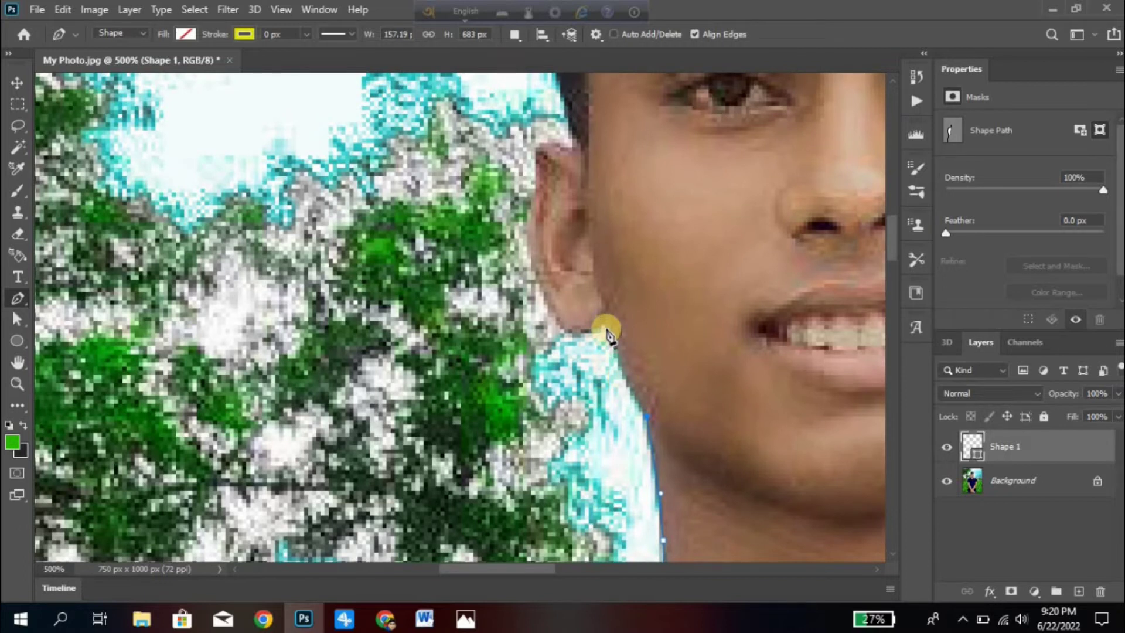
pyautogui.moveTo(606, 326); pyautogui.dragTo(583, 258)
pyautogui.click(583, 259)
pyautogui.click(545, 293)
pyautogui.moveTo(539, 274); pyautogui.dragTo(523, 191)
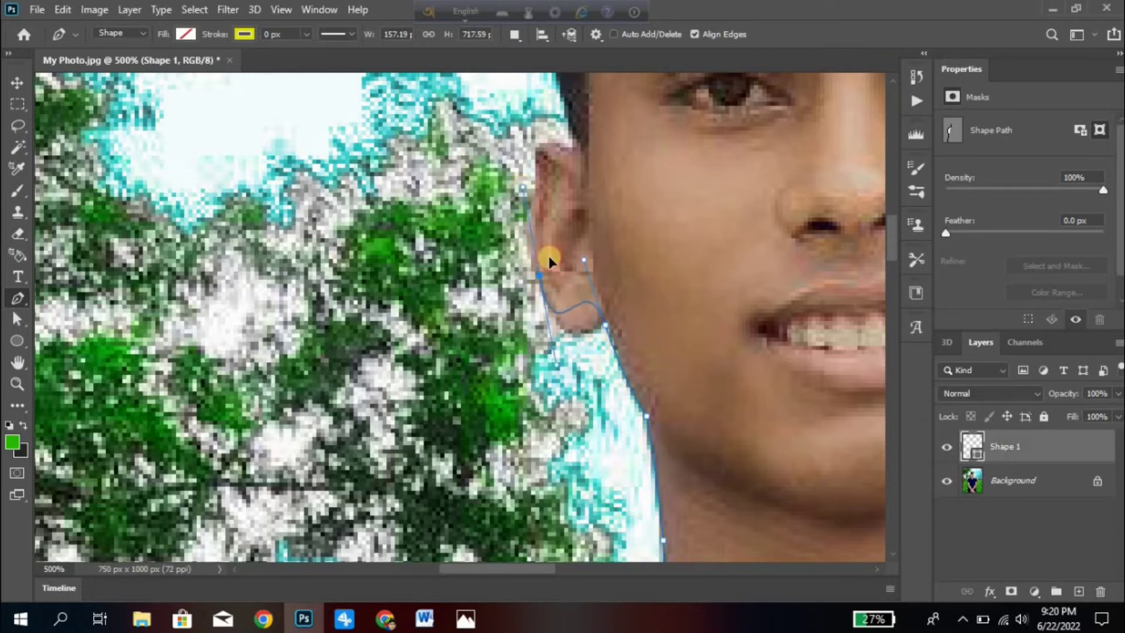
pyautogui.hotkey('ctrl', 'z')
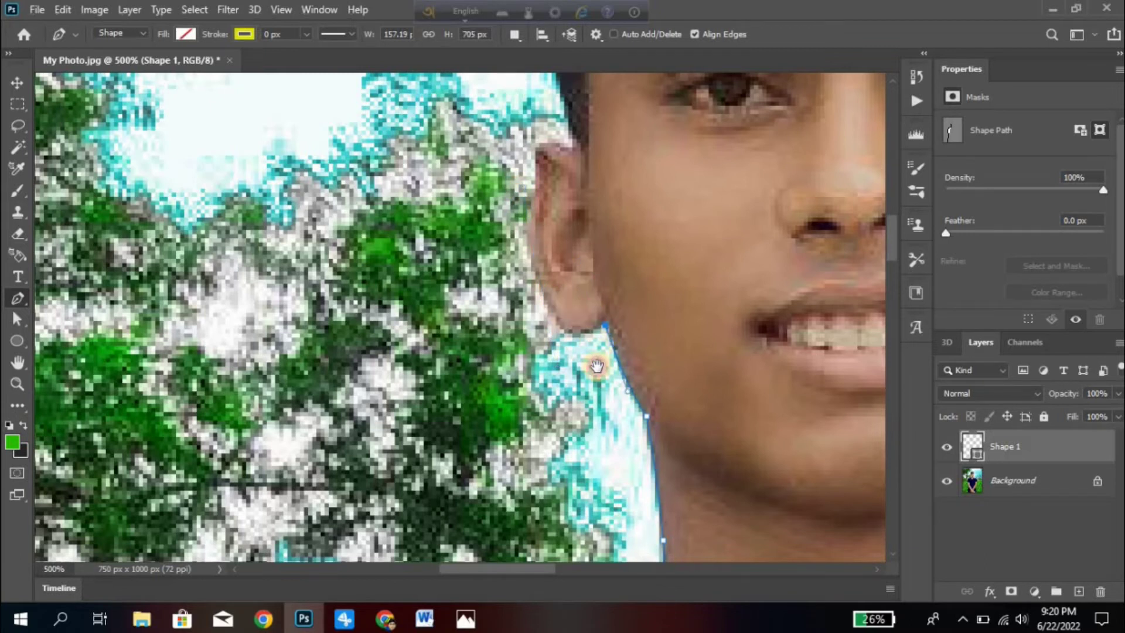
# Curve the path around the earlobe, up the ear's outer edge and over its top to the hairline.
pyautogui.scroll(3, 598, 367)
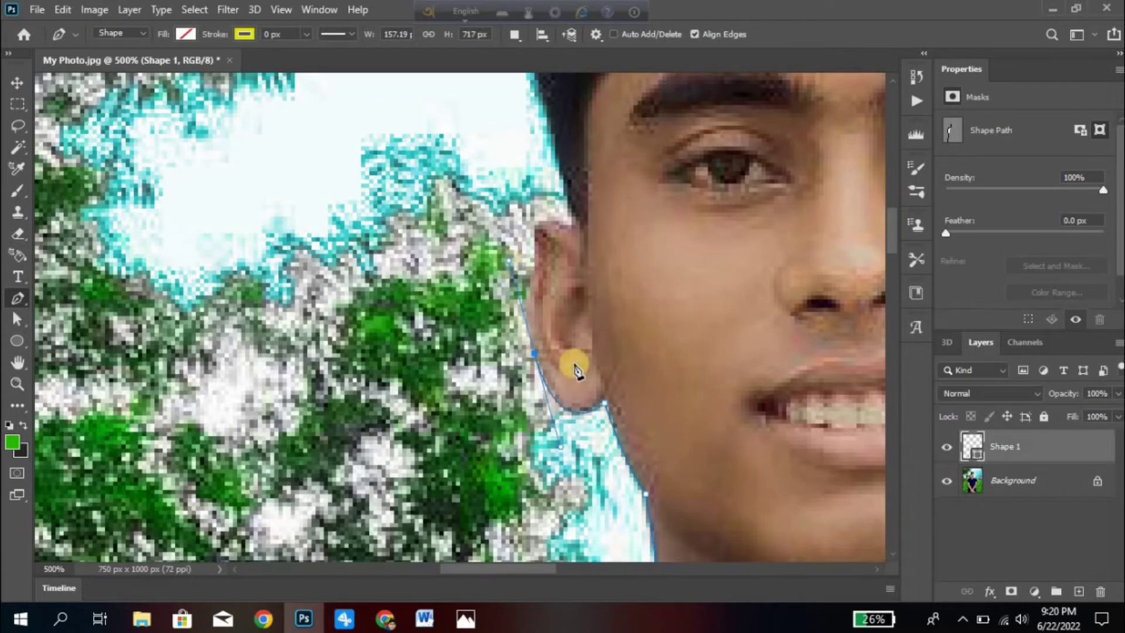
pyautogui.scroll(3, 540, 377)
pyautogui.scroll(2, 540, 377)
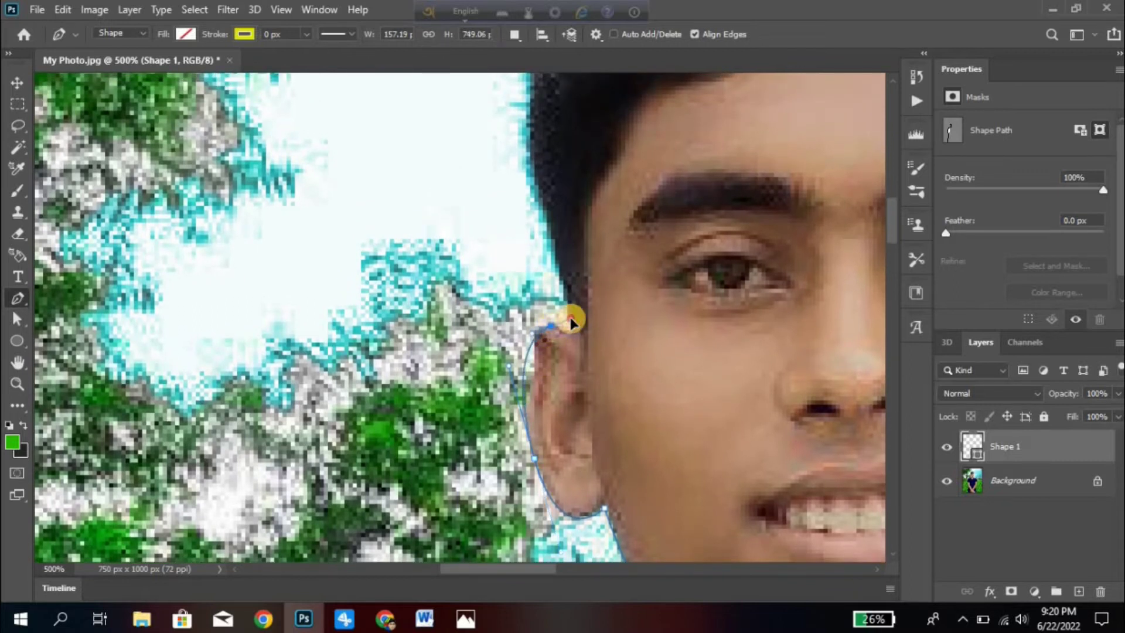
pyautogui.click(566, 321)
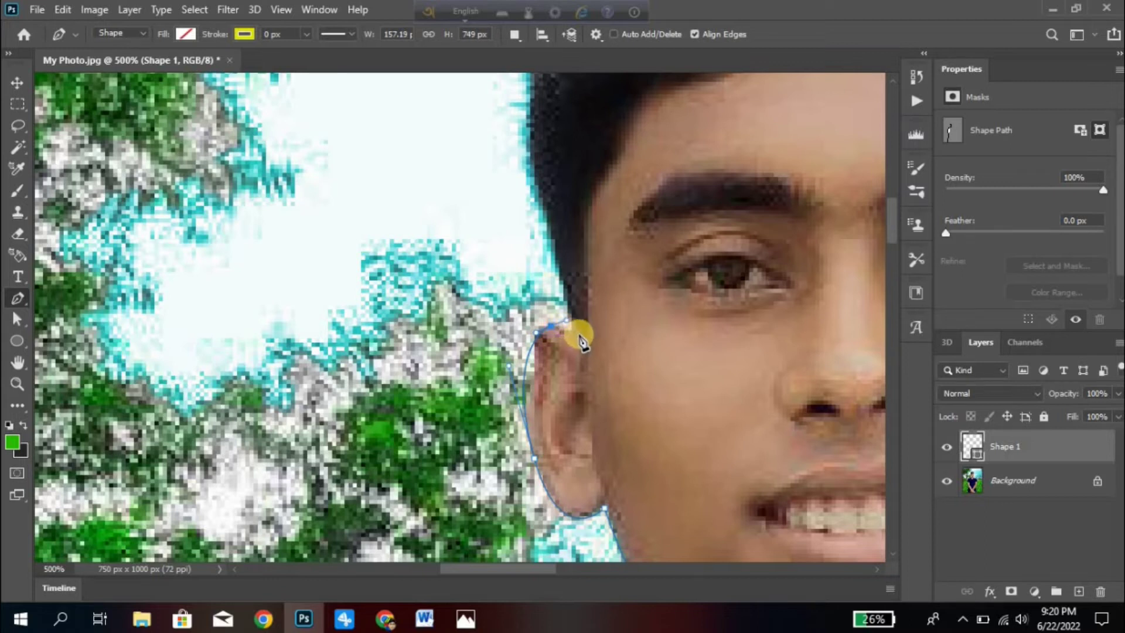
pyautogui.click(580, 340)
# Trace the side of the hair from the top of the ear up toward the crown.
pyautogui.scroll(5, 585, 334)
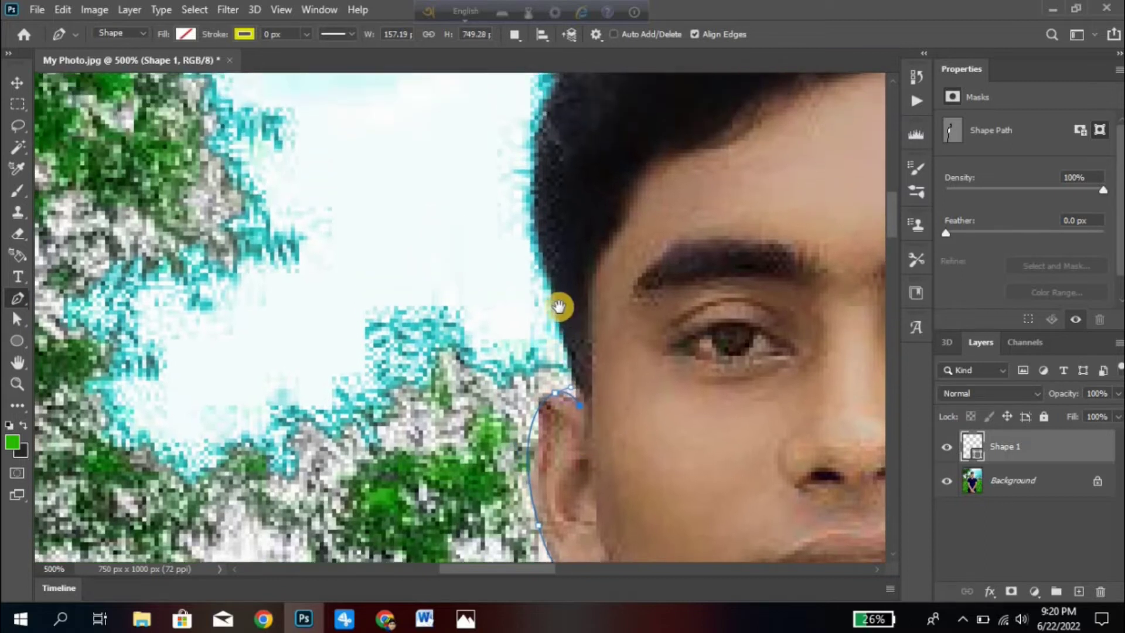
pyautogui.click(535, 284)
pyautogui.scroll(7, 550, 253)
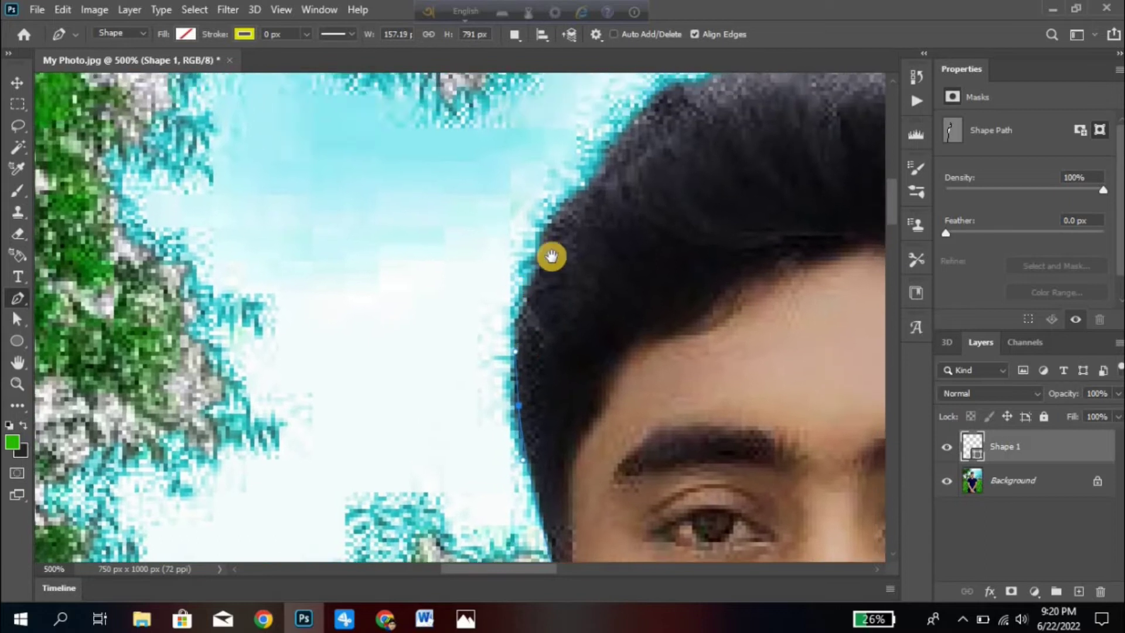
pyautogui.click(573, 262)
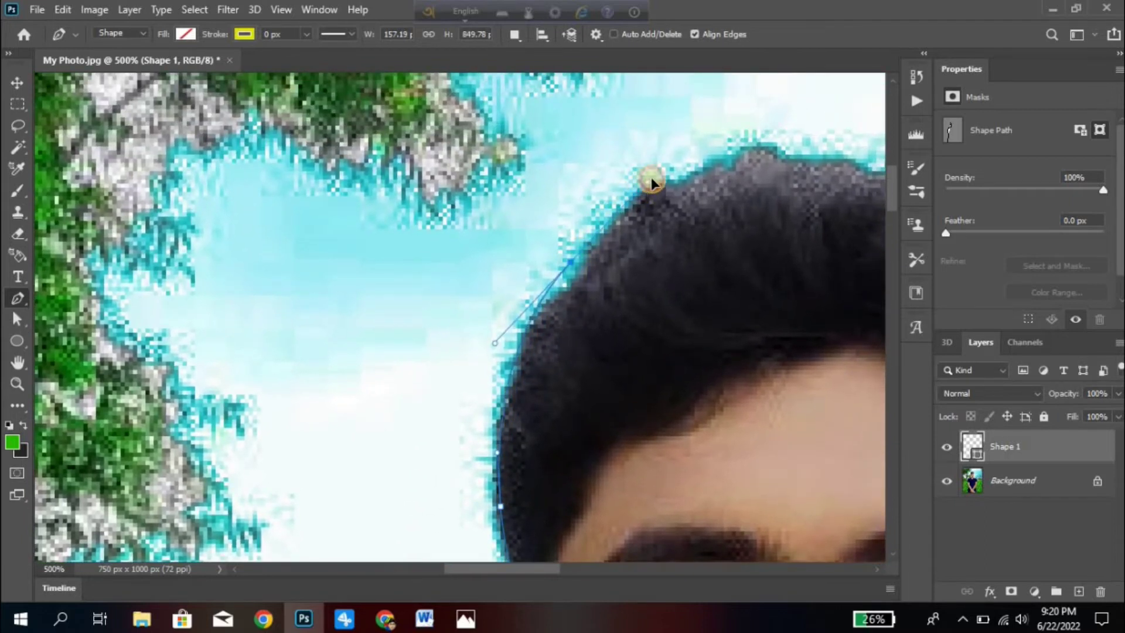
# Carry the path over the top of the hair and down to the opposite side, removing the last anchor's outgoing handle.
pyautogui.moveTo(671, 195); pyautogui.dragTo(544, 230)
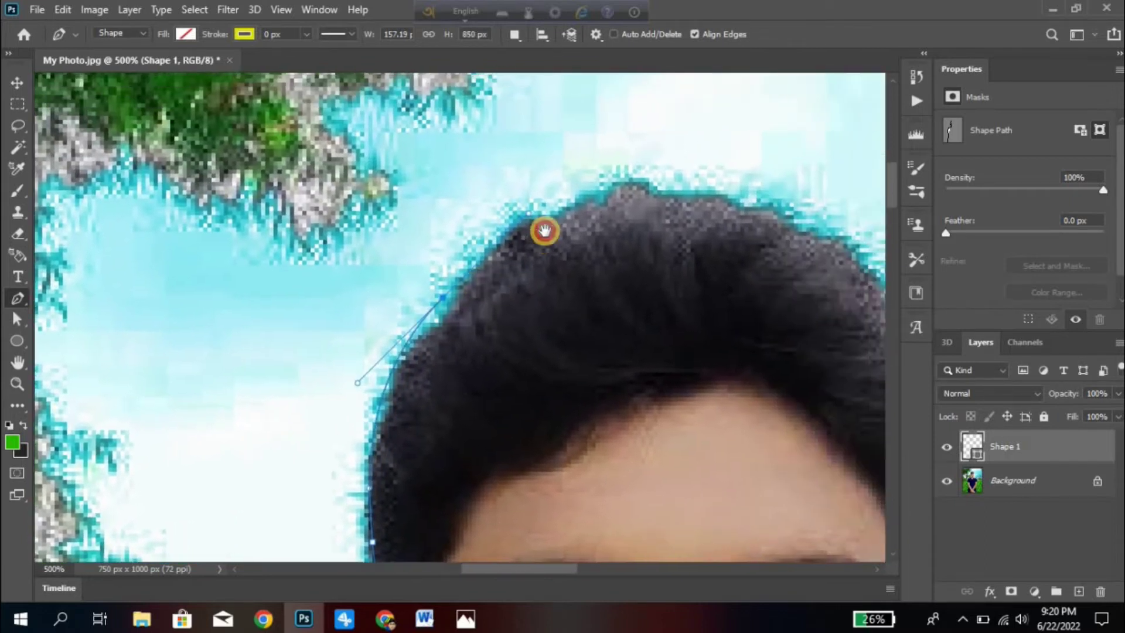
pyautogui.click(578, 221)
pyautogui.moveTo(638, 245); pyautogui.dragTo(671, 238)
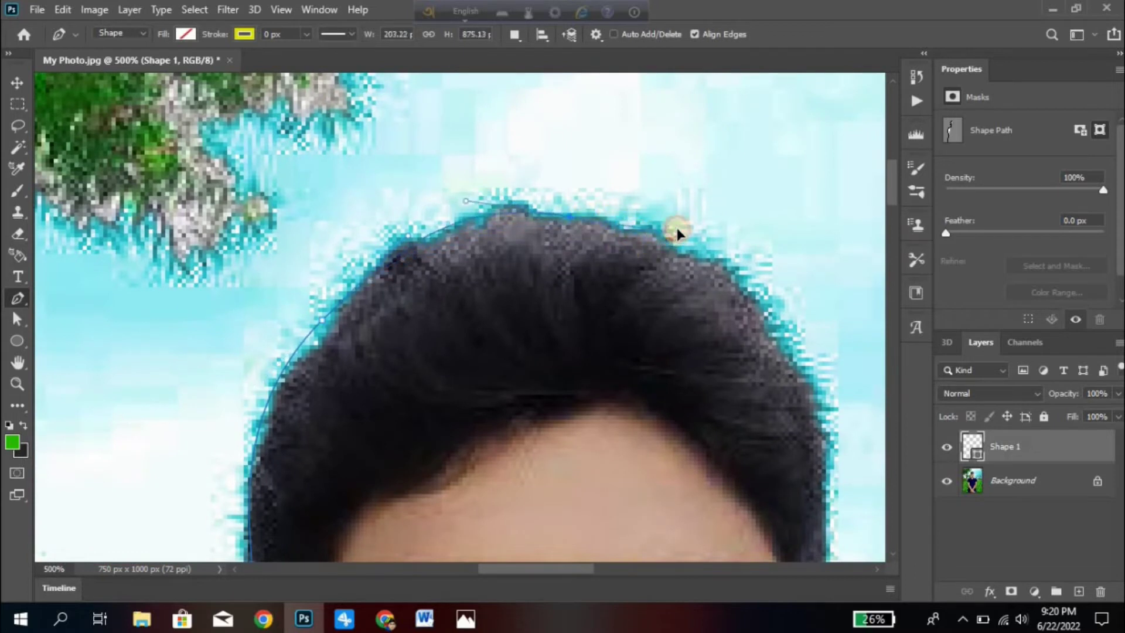
pyautogui.moveTo(758, 354); pyautogui.dragTo(811, 417)
pyautogui.scroll(-5, 794, 440)
pyautogui.moveTo(732, 342); pyautogui.dragTo(728, 364)
pyautogui.hotkey('ctrl', 'z')
pyautogui.scroll(3, 740, 226)
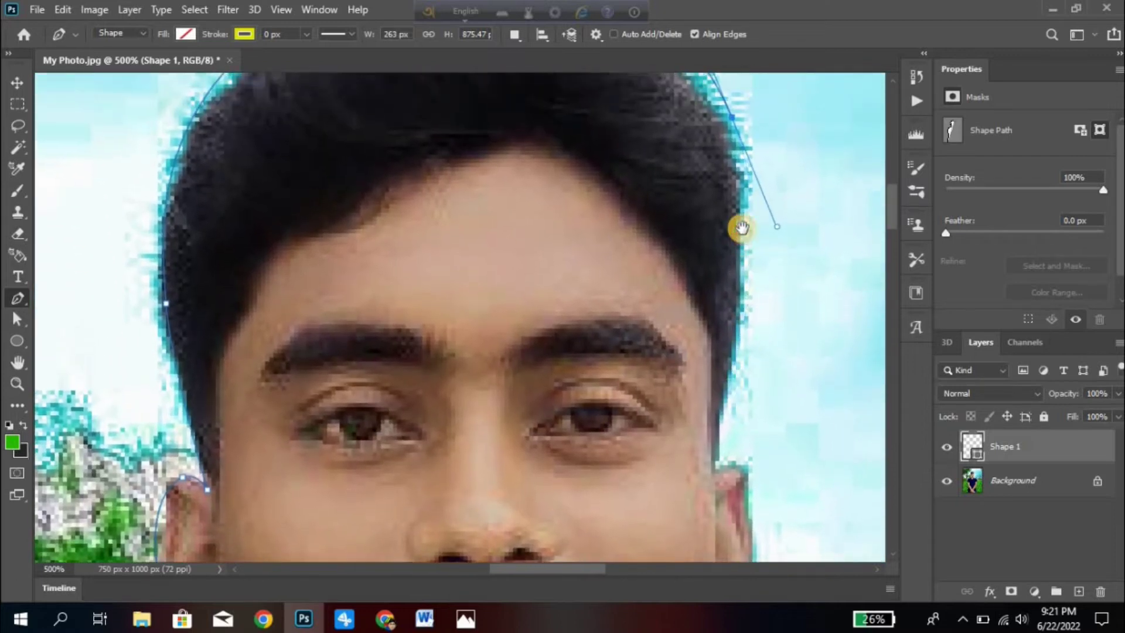
pyautogui.keyDown('alt'); pyautogui.click(732, 156); pyautogui.keyUp('alt')
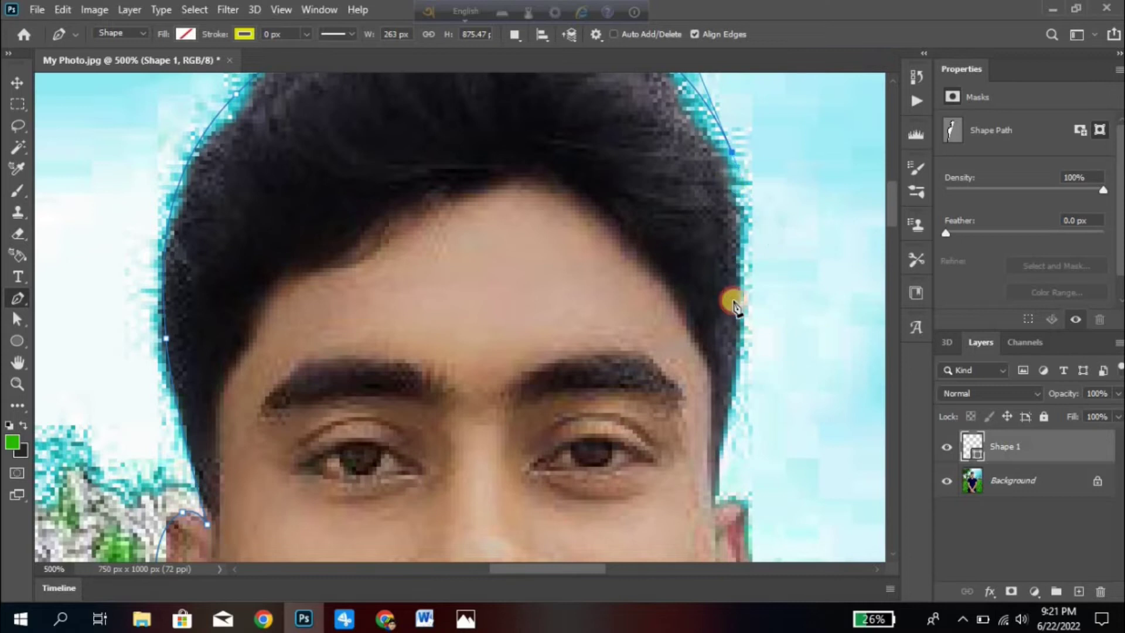
# Trace down the opposite side of the hair to the top of the second ear.
pyautogui.moveTo(740, 326); pyautogui.dragTo(732, 382)
pyautogui.scroll(-10, 756, 326)
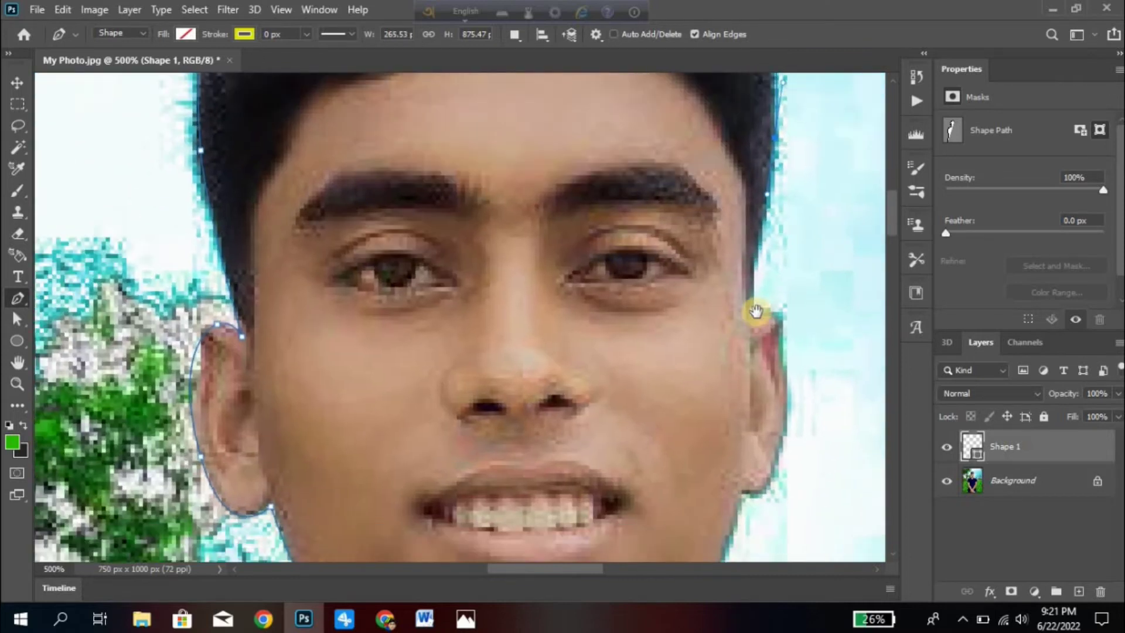
pyautogui.scroll(2, 750, 299)
pyautogui.click(750, 233)
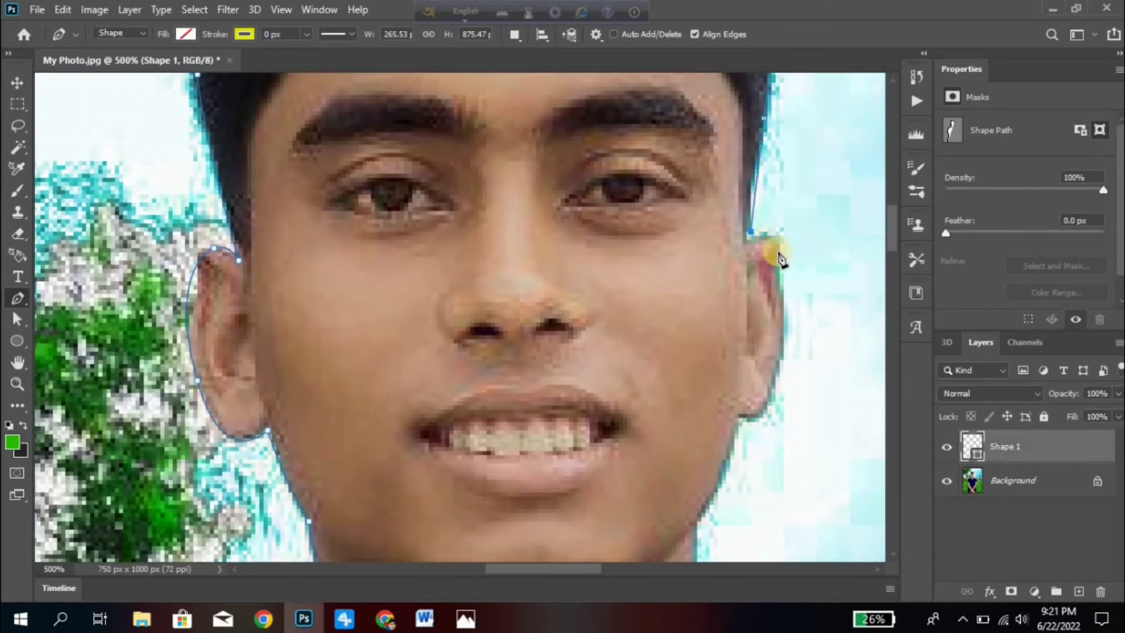
# Curve the path over the top of the second ear, removing the anchor's outgoing handle, and down its outer edge to the earlobe.
pyautogui.moveTo(789, 309); pyautogui.dragTo(802, 288)
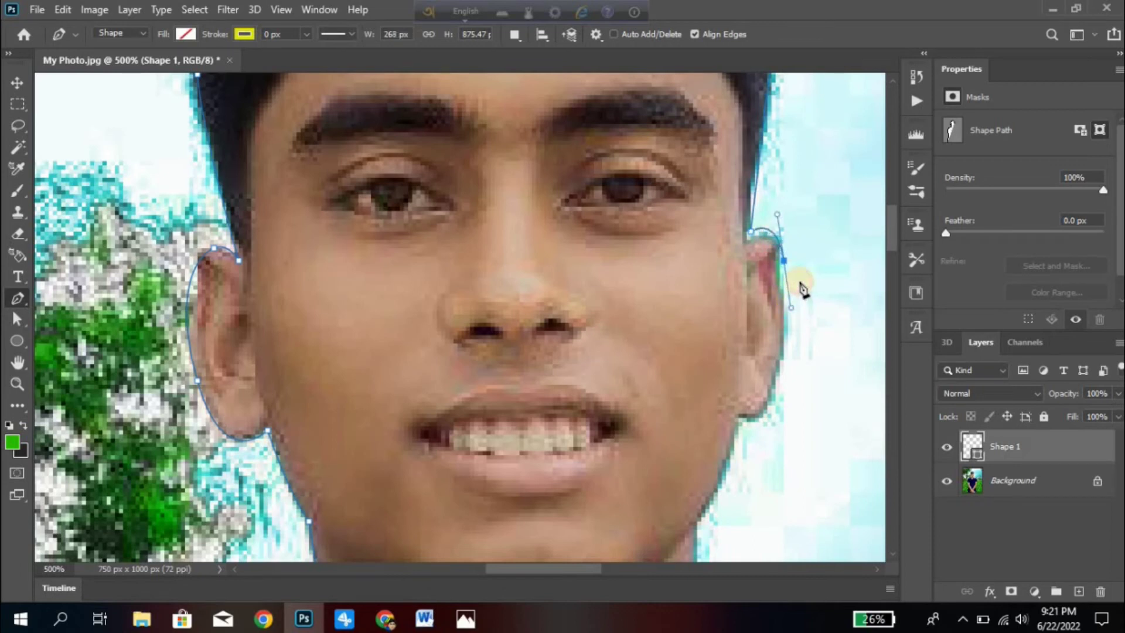
pyautogui.keyDown('alt'); pyautogui.click(784, 261); pyautogui.keyUp('alt')
pyautogui.scroll(-1, 784, 310)
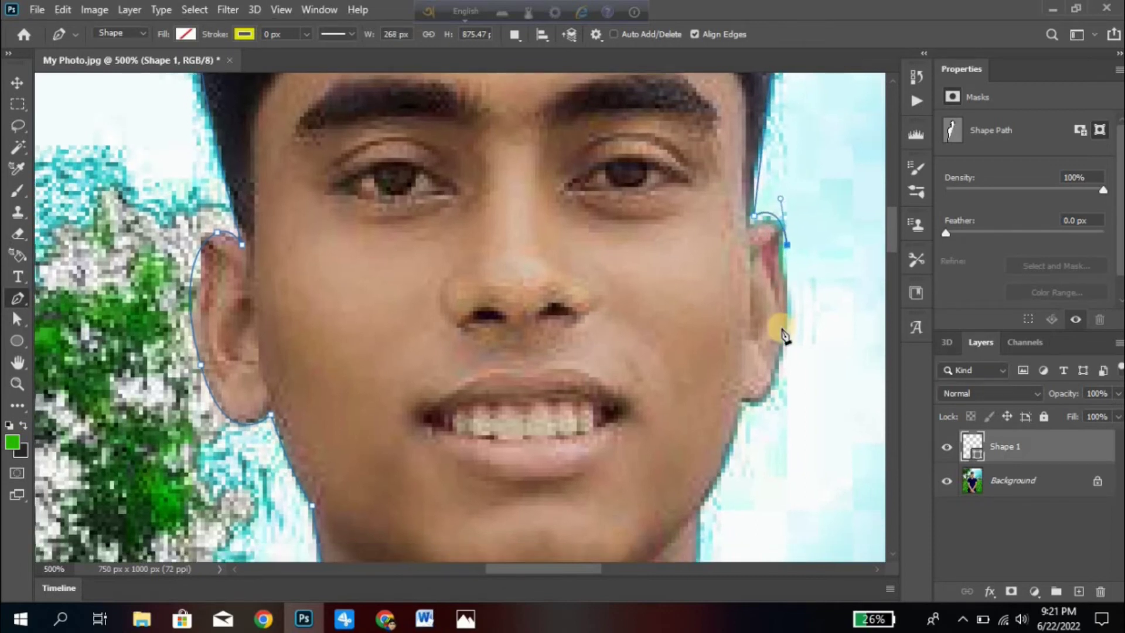
pyautogui.scroll(-1, 775, 363)
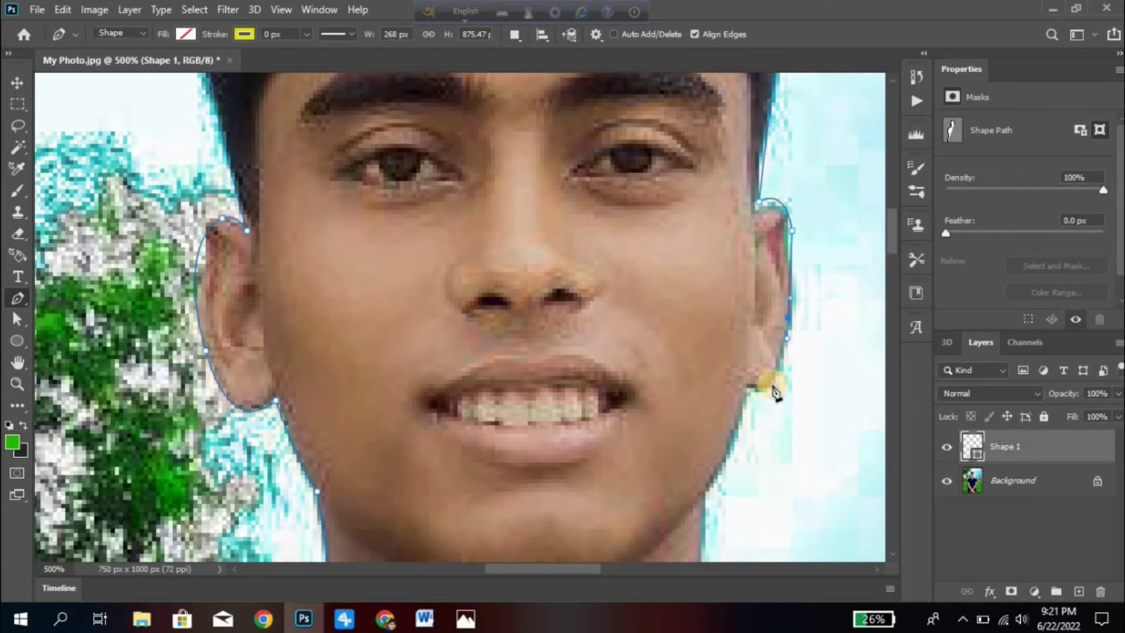
pyautogui.moveTo(746, 388); pyautogui.dragTo(757, 371)
# Trace the jaw below the second ear and the side of the neck down to the shirt collar.
pyautogui.scroll(-8, 757, 370)
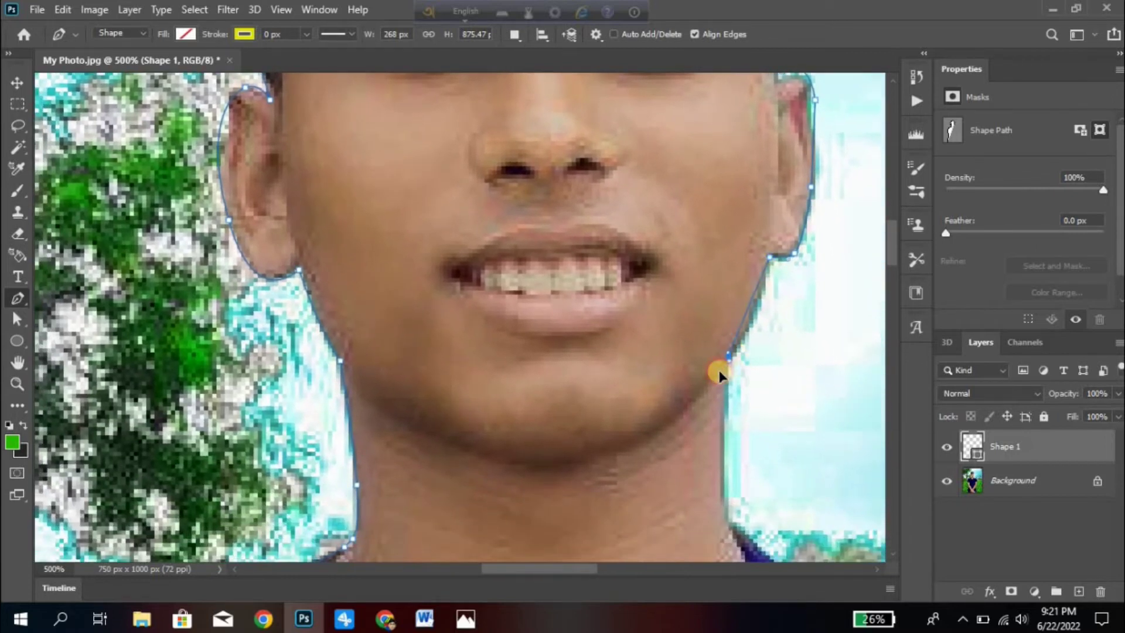
pyautogui.click(699, 382)
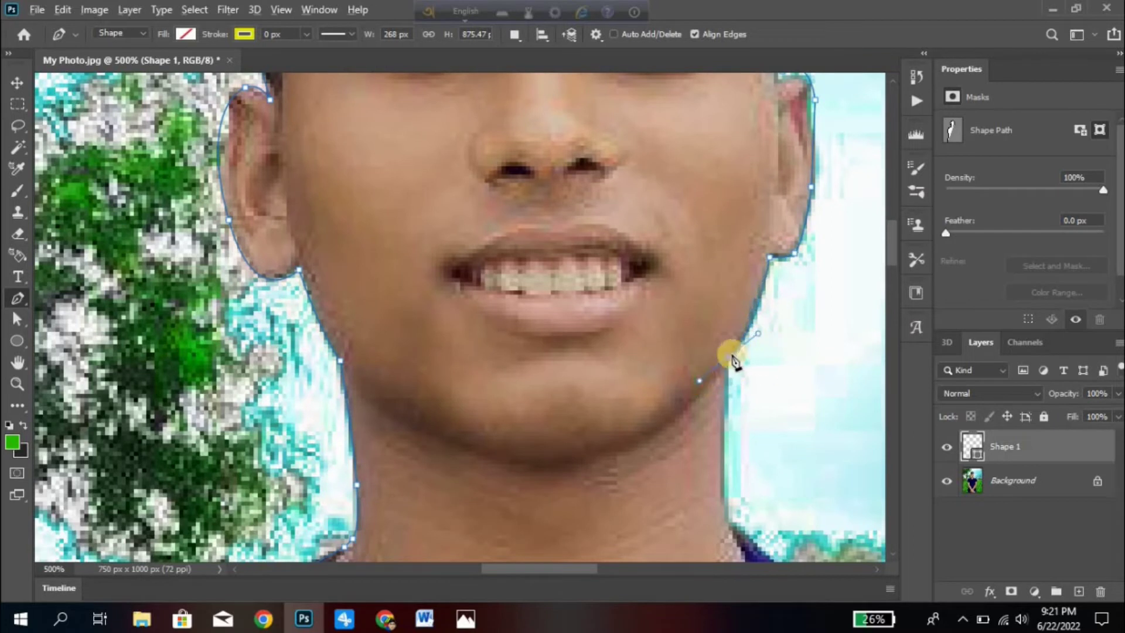
pyautogui.scroll(-5, 705, 411)
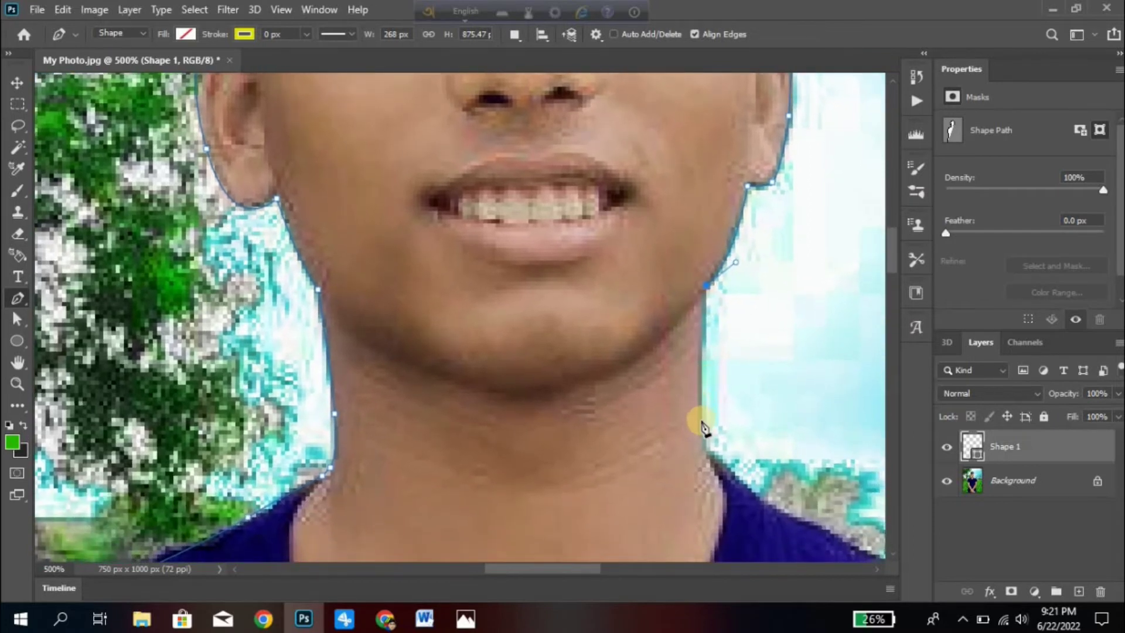
pyautogui.click(702, 431)
pyautogui.scroll(-7, 706, 436)
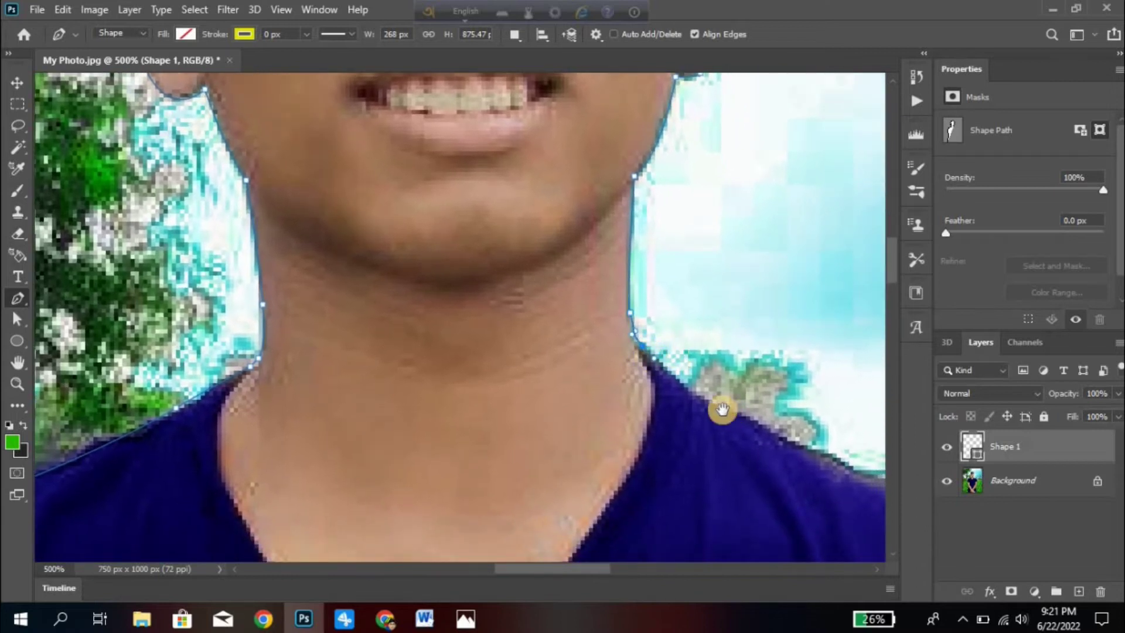
# Trace the shirt from the collar along the shoulder and down the sleeve to the hem's outer corner.
pyautogui.scroll(-8, 721, 406)
pyautogui.moveTo(674, 348); pyautogui.dragTo(734, 364)
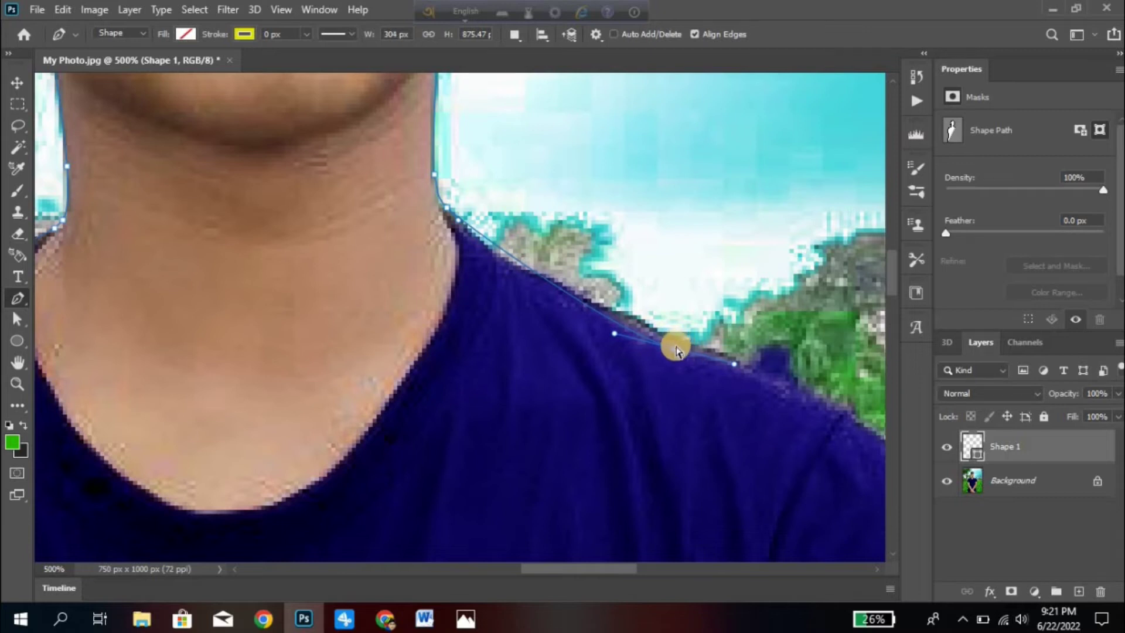
pyautogui.moveTo(665, 351); pyautogui.dragTo(612, 303)
pyautogui.click(735, 364)
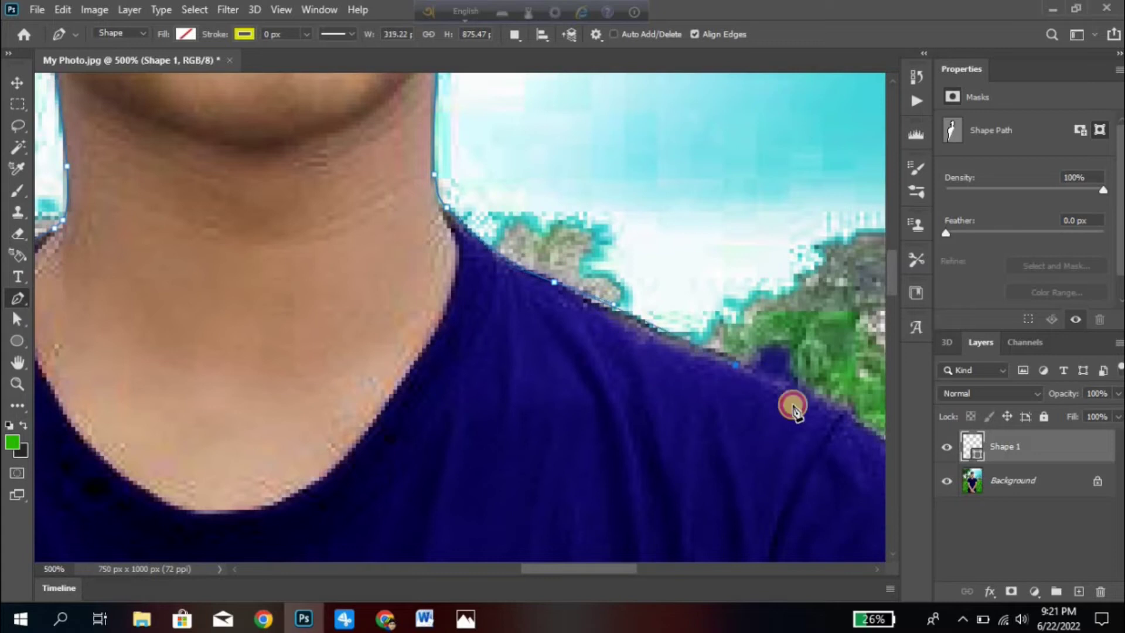
pyautogui.moveTo(798, 412); pyautogui.dragTo(695, 373)
pyautogui.moveTo(826, 463); pyautogui.dragTo(610, 290)
pyautogui.click(610, 286)
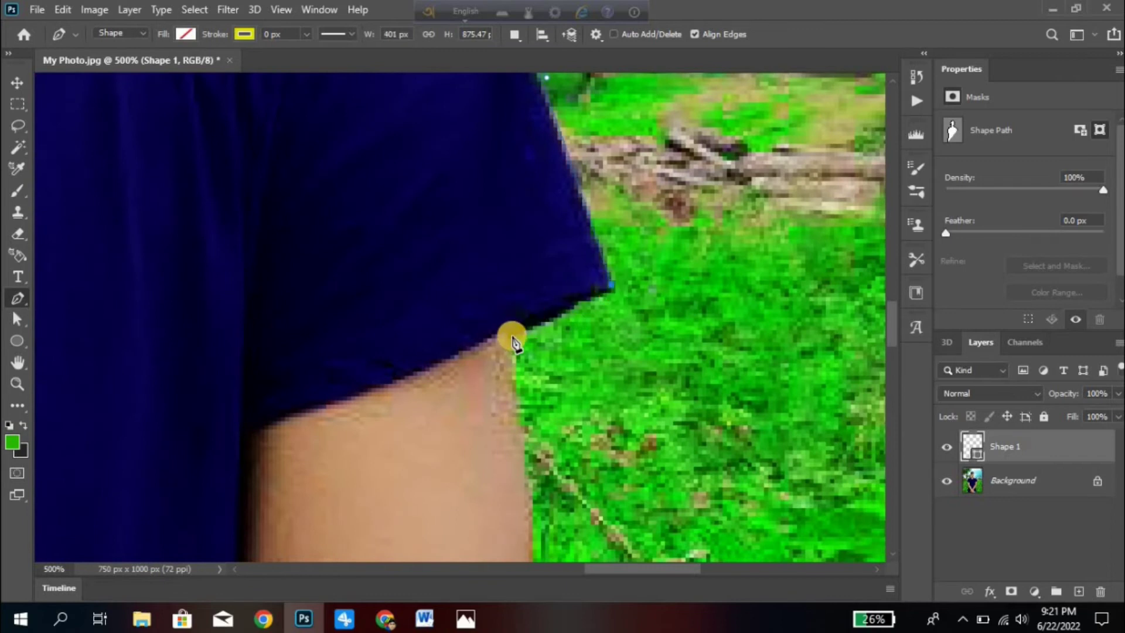
# Follow the sleeve hem inward to the arm and trace down the upper arm's outer edge toward the elbow.
pyautogui.moveTo(535, 397); pyautogui.dragTo(596, 339)
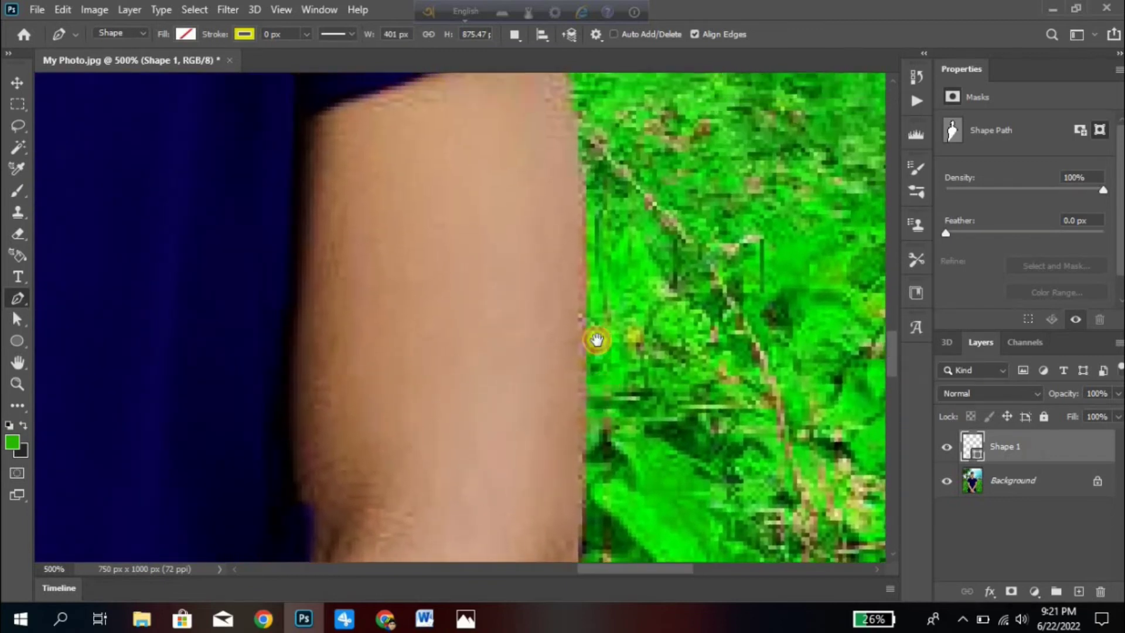
pyautogui.scroll(-1, 598, 311)
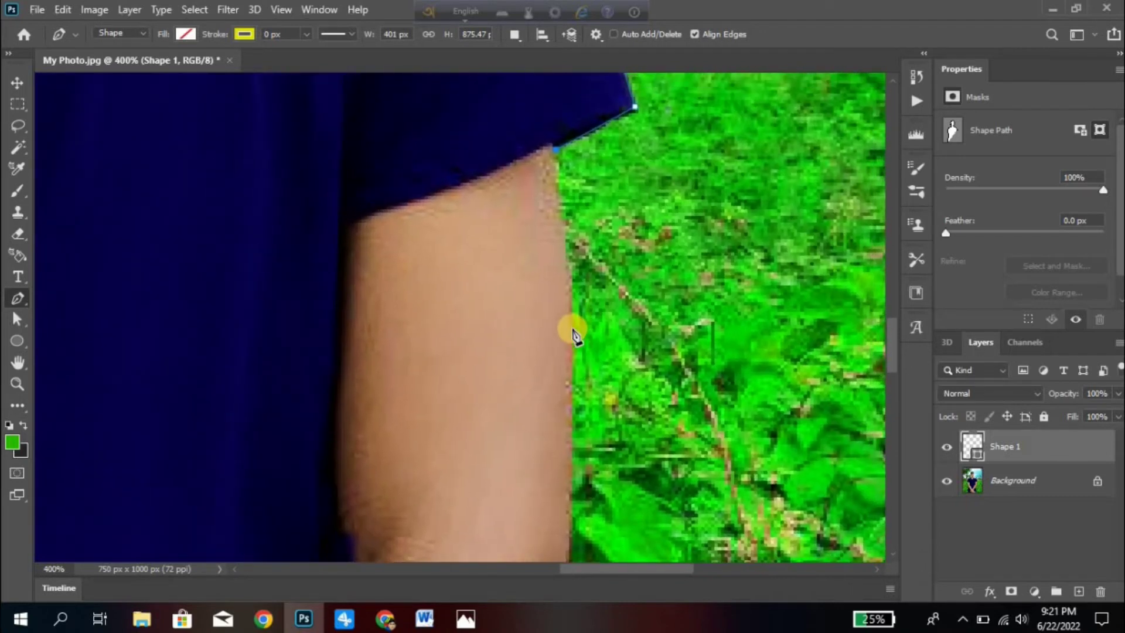
pyautogui.moveTo(567, 385); pyautogui.dragTo(586, 341)
pyautogui.scroll(-3, 595, 372)
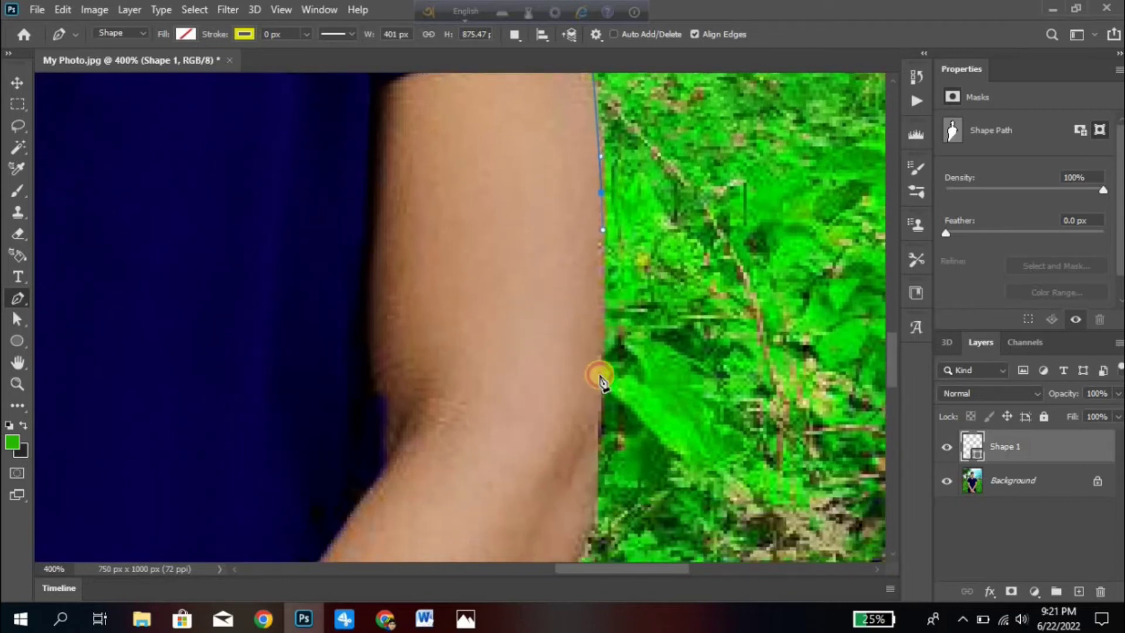
pyautogui.moveTo(599, 387); pyautogui.dragTo(601, 410)
# Curve the path around the elbow and along the forearm to where it meets the side of the shirt.
pyautogui.scroll(-5, 627, 351)
pyautogui.hscroll(-2, 628, 351)
pyautogui.moveTo(654, 319); pyautogui.dragTo(629, 372)
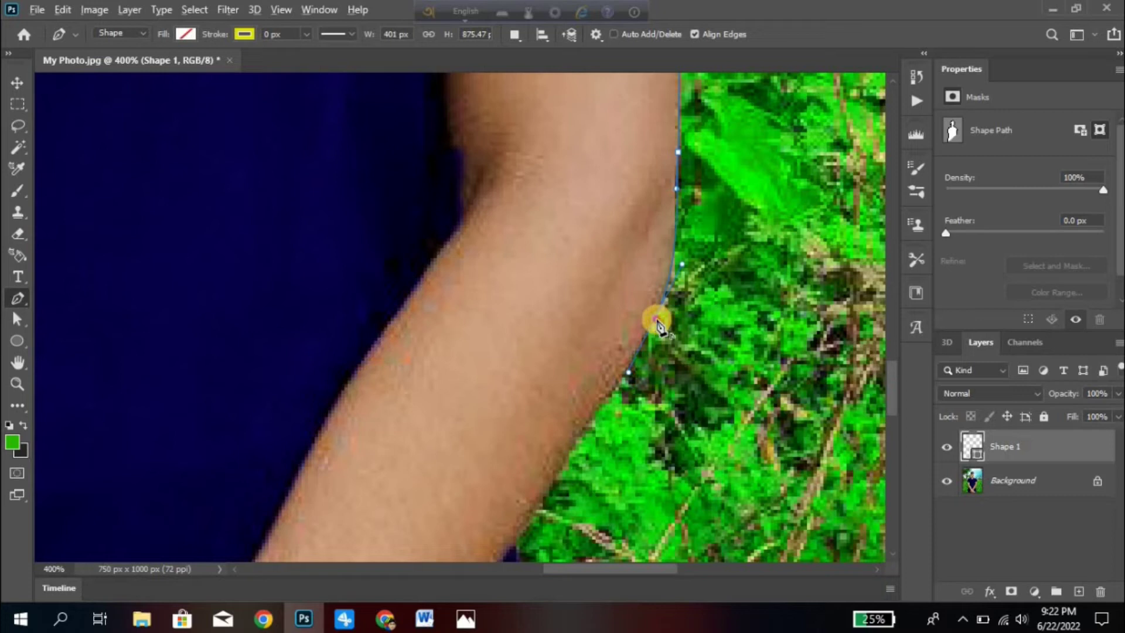
pyautogui.scroll(-4, 583, 407)
pyautogui.hscroll(-2, 583, 407)
pyautogui.click(578, 413)
# Trace down the side of the shirt and the trousers to the photo's lower edge.
pyautogui.scroll(-5, 618, 377)
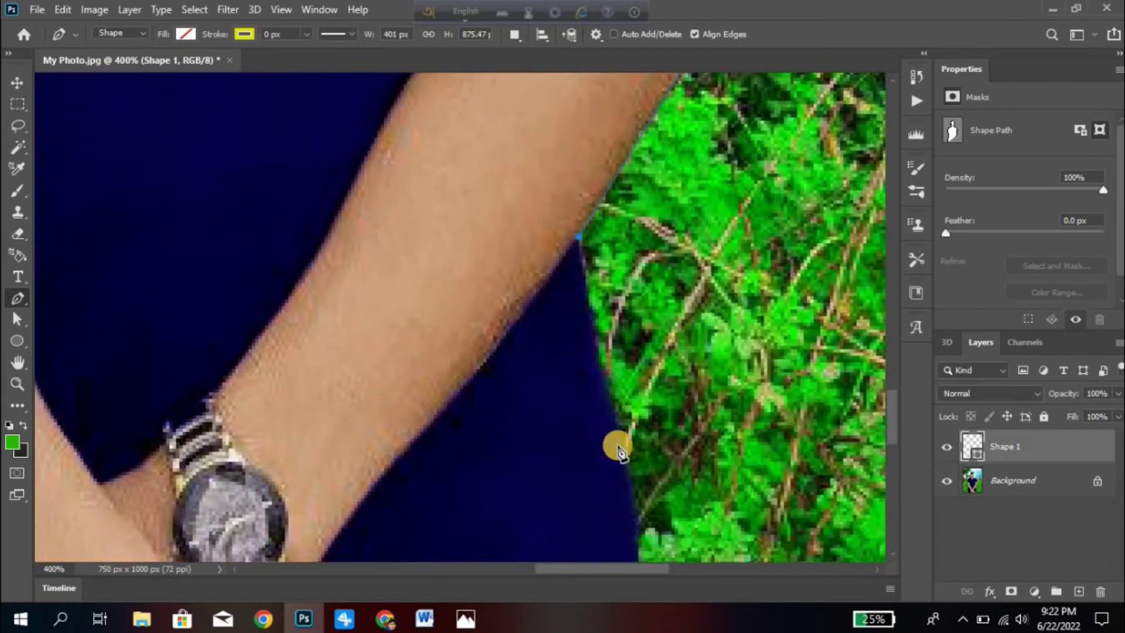
pyautogui.moveTo(627, 459); pyautogui.dragTo(637, 475)
pyautogui.scroll(-6, 623, 432)
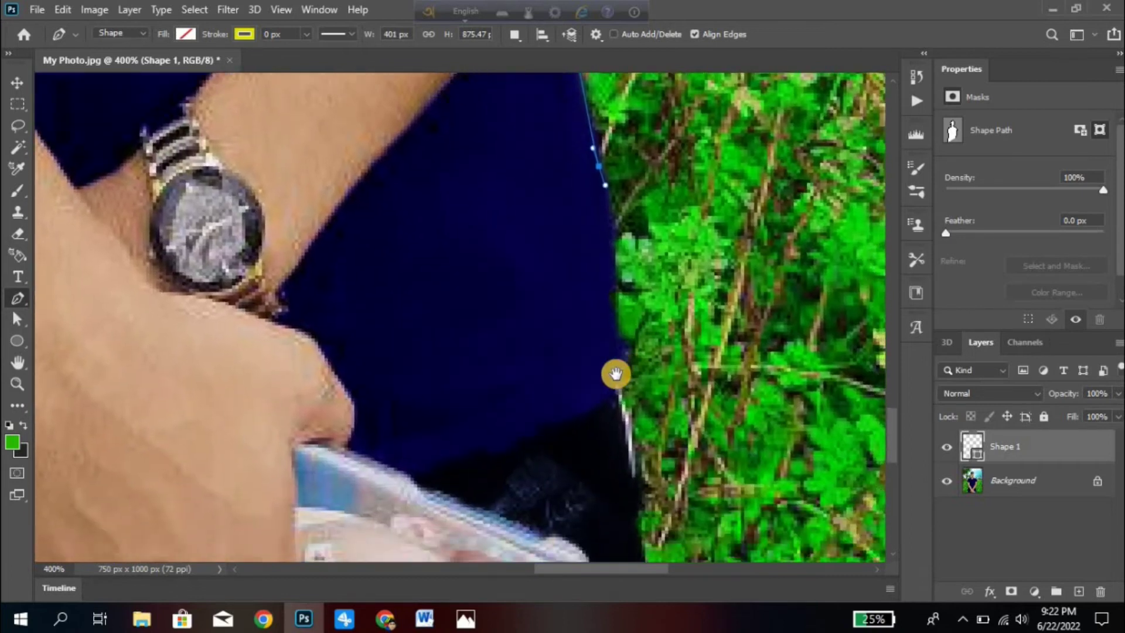
pyautogui.scroll(-3, 615, 373)
pyautogui.moveTo(637, 487); pyautogui.dragTo(636, 509)
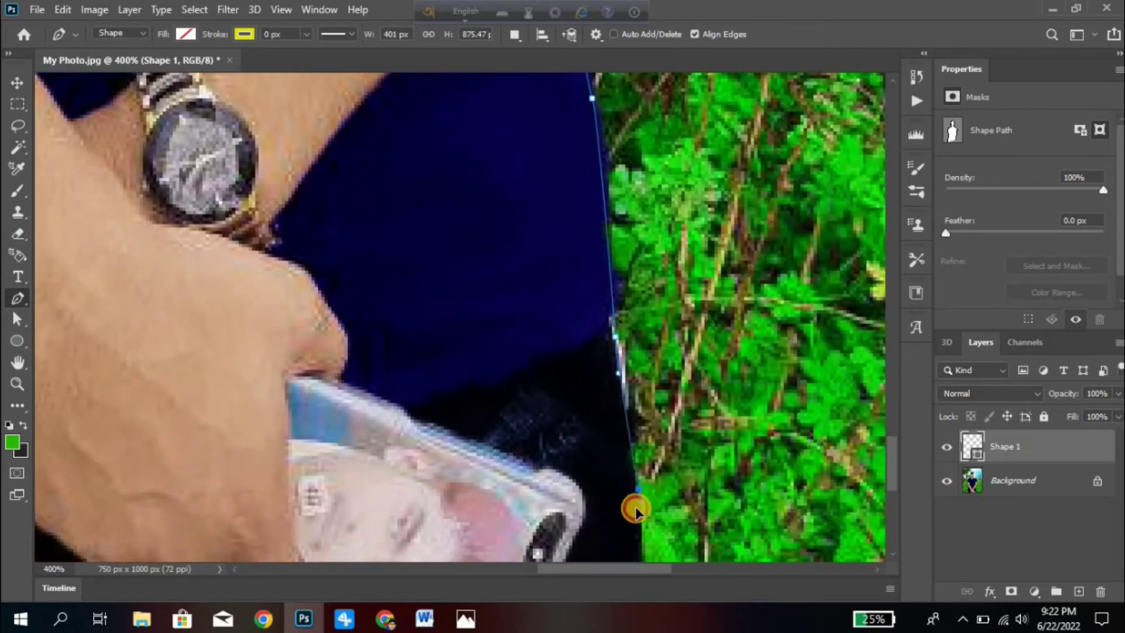
pyautogui.scroll(-9, 636, 410)
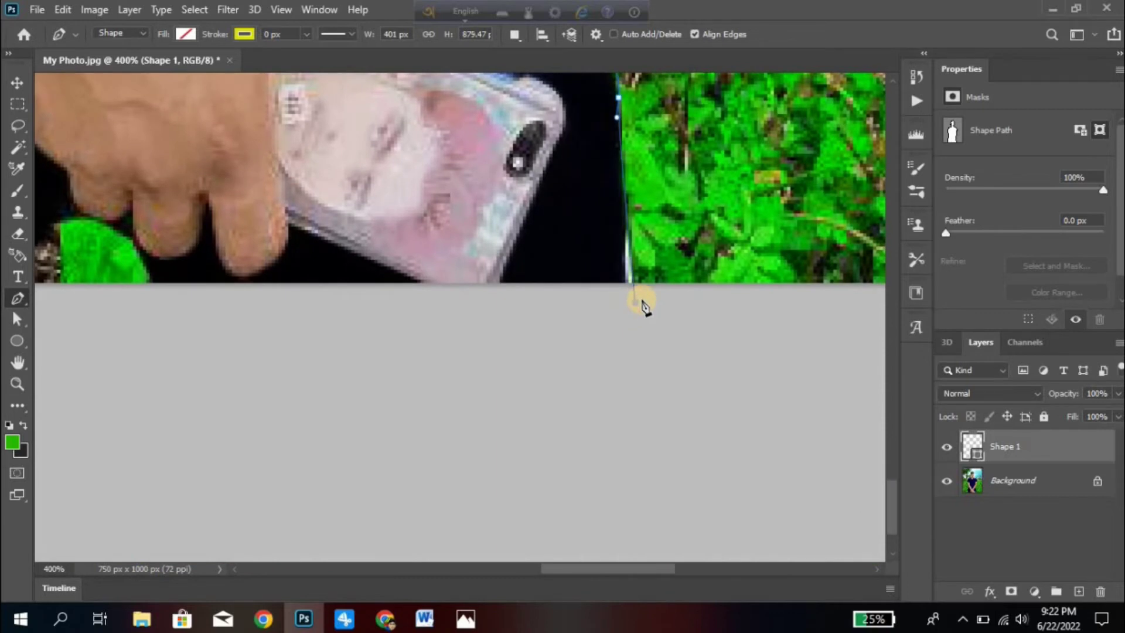
# Run the path around the outside of the photo and close it at the starting anchor, enclosing the background.
pyautogui.hotkey('ctrl', '-')
pyautogui.hotkey('ctrl', '-')
pyautogui.hotkey('ctrl', '-')
pyautogui.hotkey('ctrl', '-')
pyautogui.hotkey('ctrl', '-')
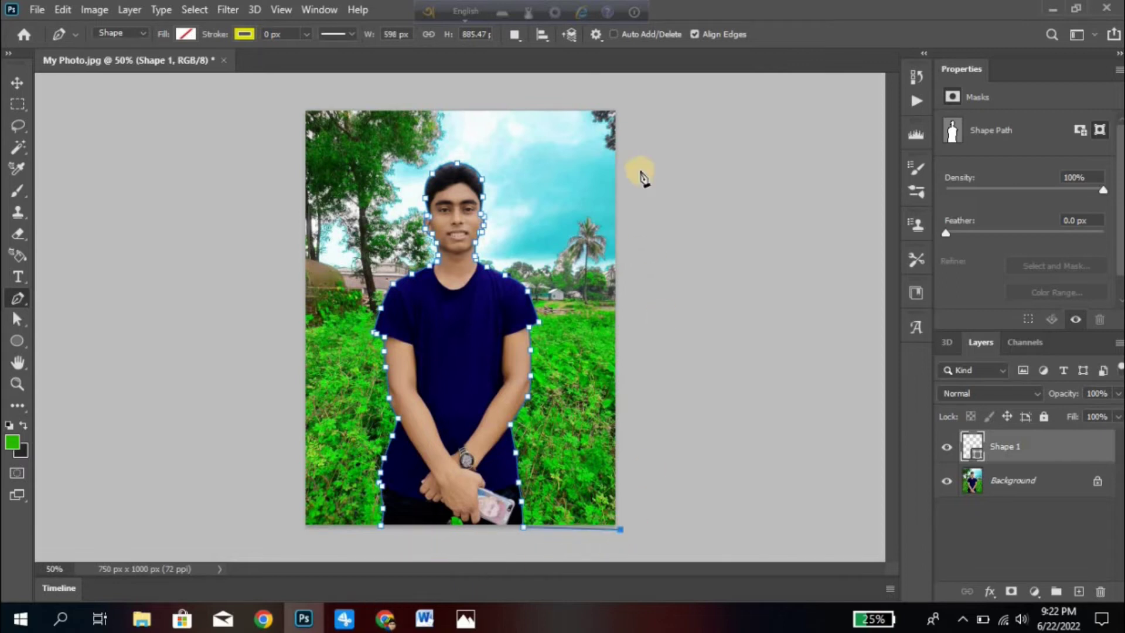
pyautogui.click(622, 103)
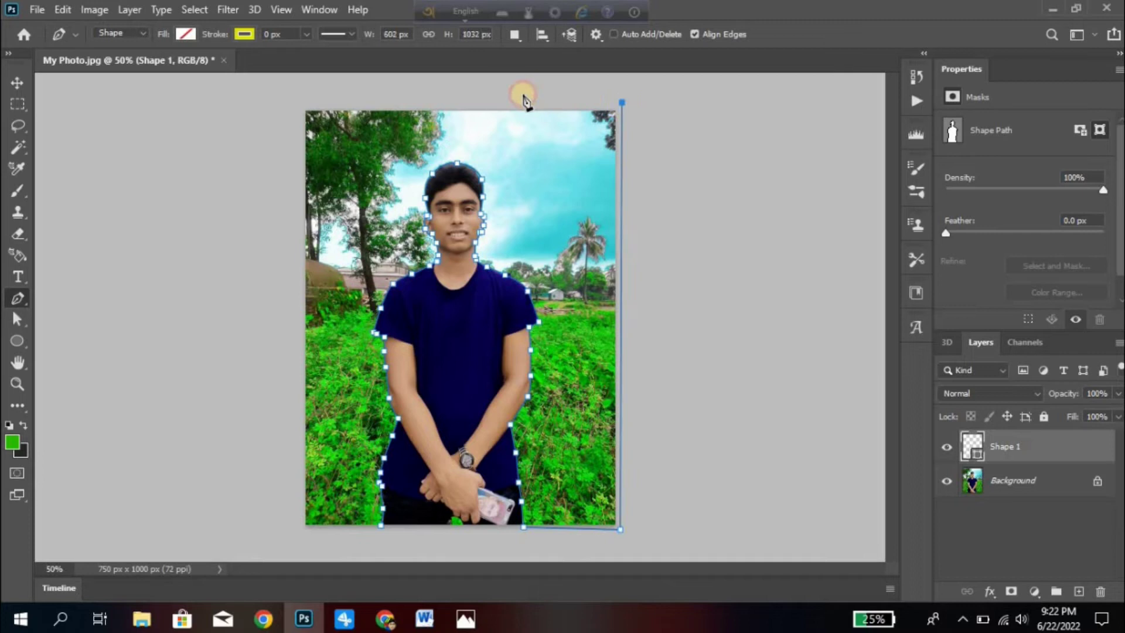
pyautogui.click(294, 104)
pyautogui.click(267, 265)
pyautogui.click(252, 432)
pyautogui.click(280, 510)
pyautogui.moveTo(288, 543); pyautogui.dragTo(306, 543)
pyautogui.click(381, 526)
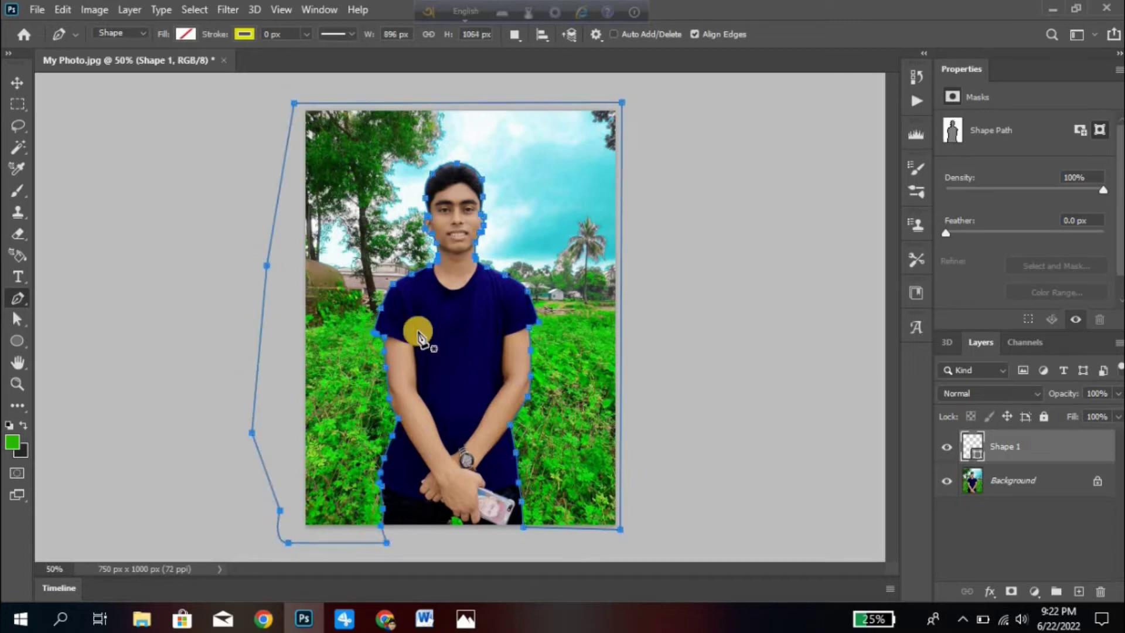
# Make a new anti-aliased selection from the closed path with a feather radius of 0.5 pixels.
pyautogui.rightClick(355, 240)
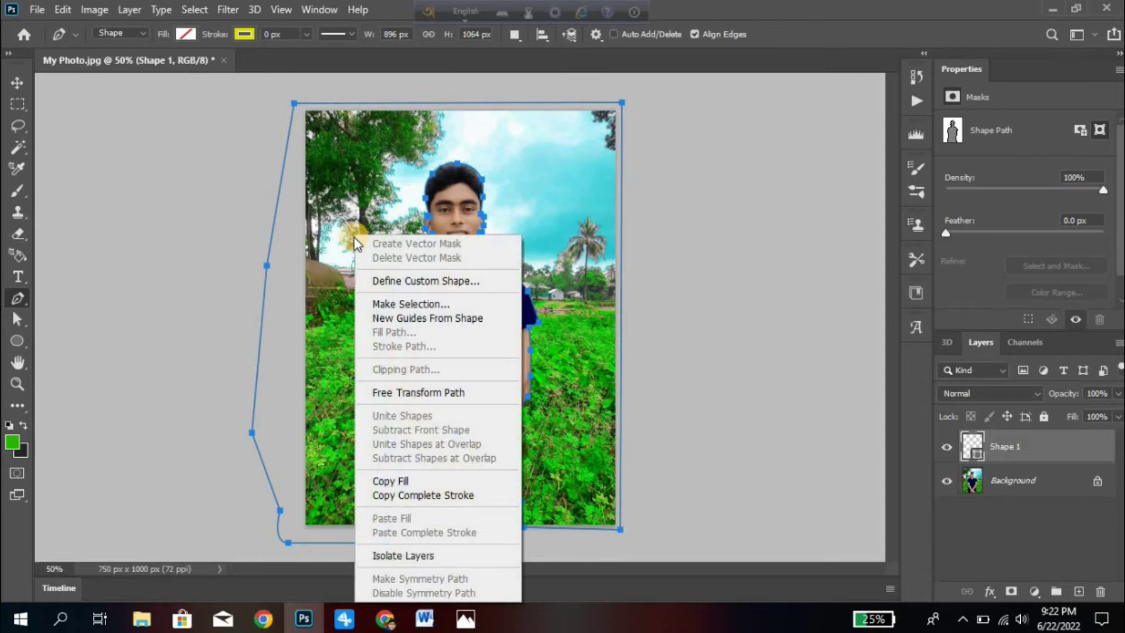
pyautogui.click(405, 305)
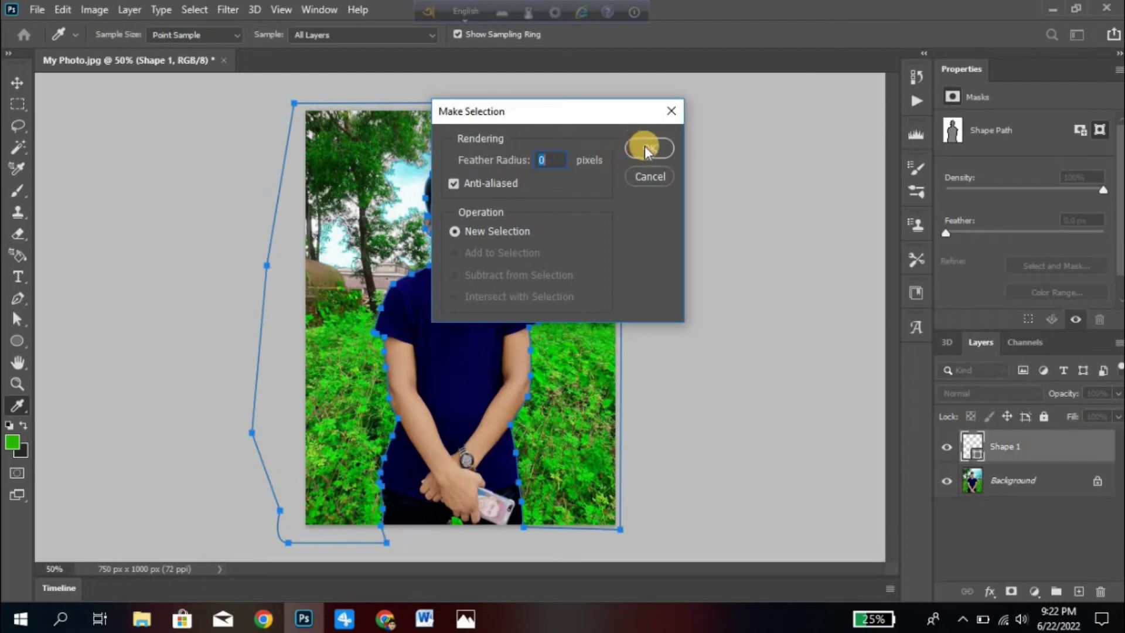
pyautogui.write('.5')
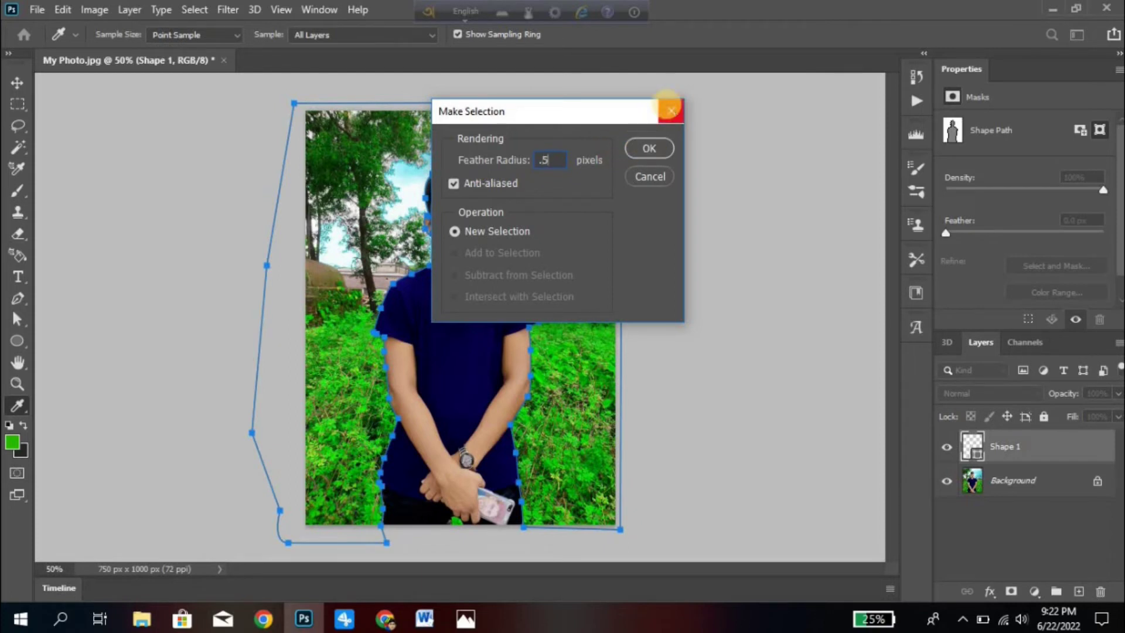
pyautogui.click(649, 149)
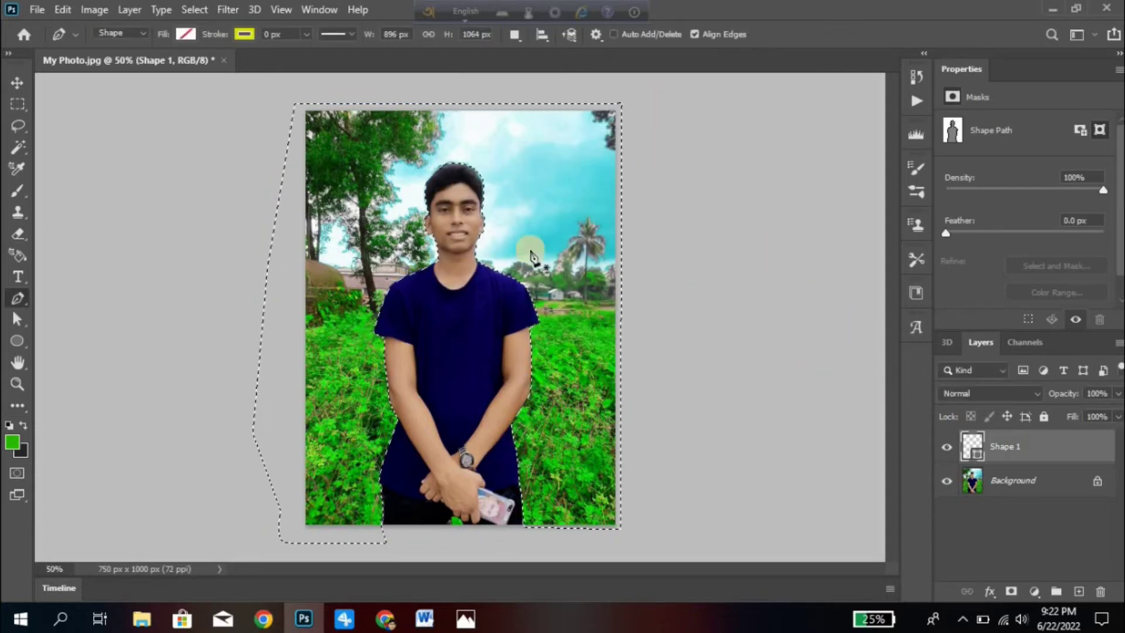
# Switch to the Move tool and delete the Shape 1 layer, keeping the selection.
pyautogui.click(16, 82)
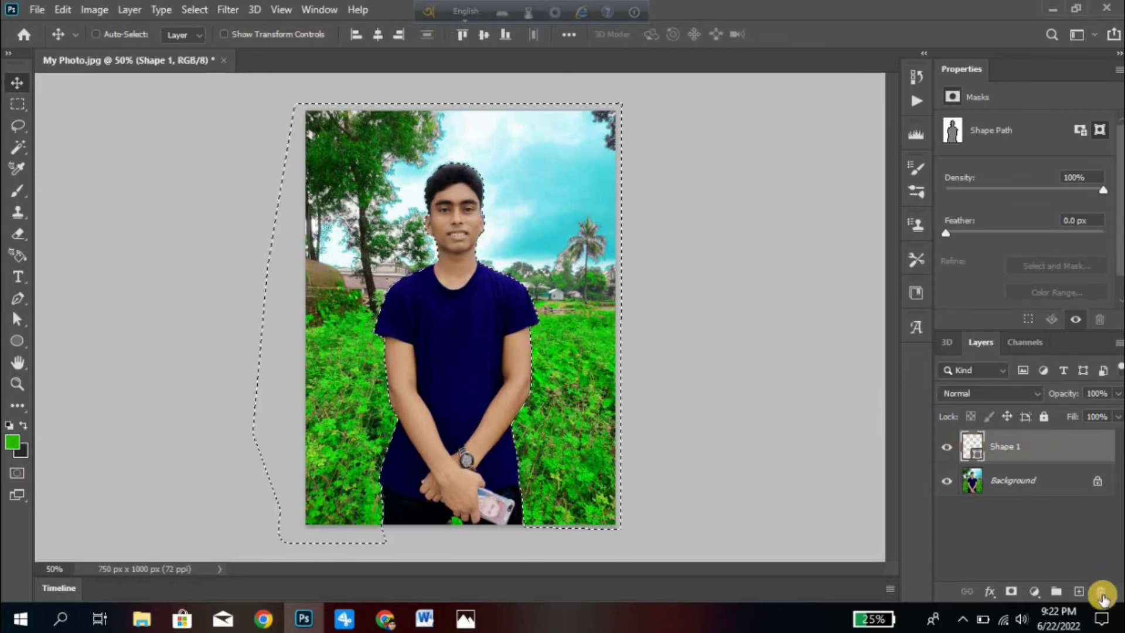
pyautogui.click(1029, 482)
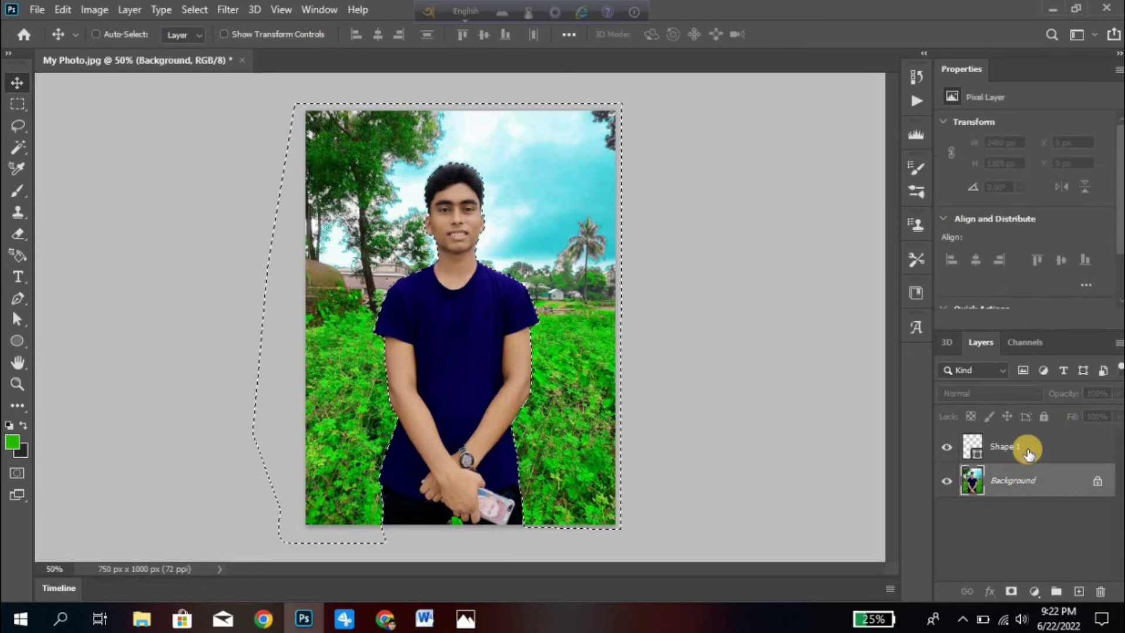
pyautogui.click(1030, 447)
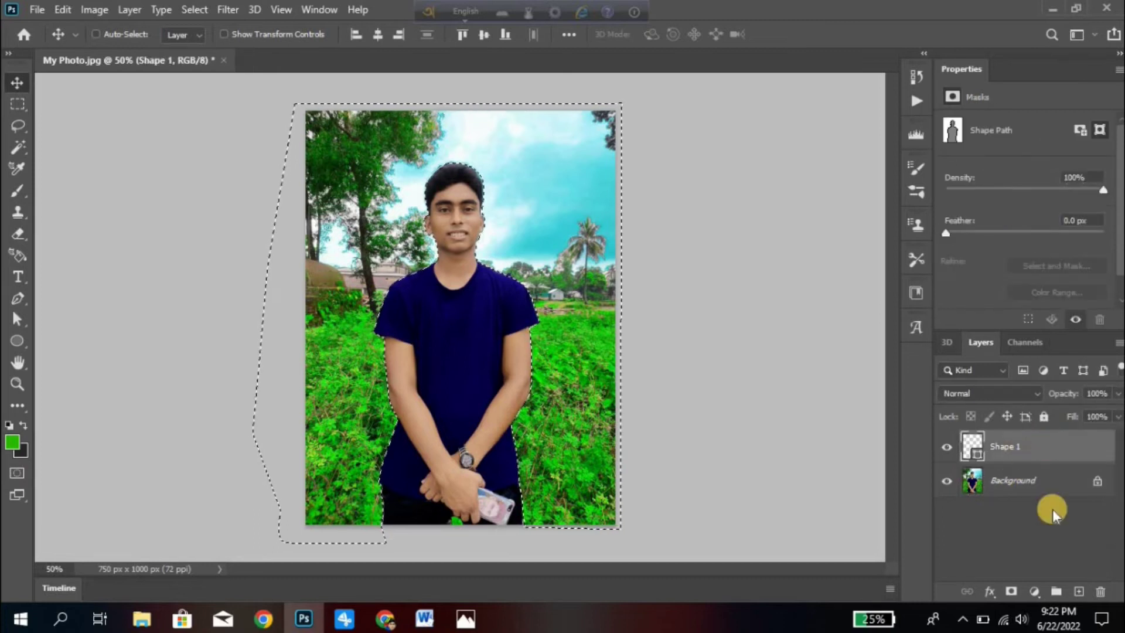
pyautogui.click(1101, 593)
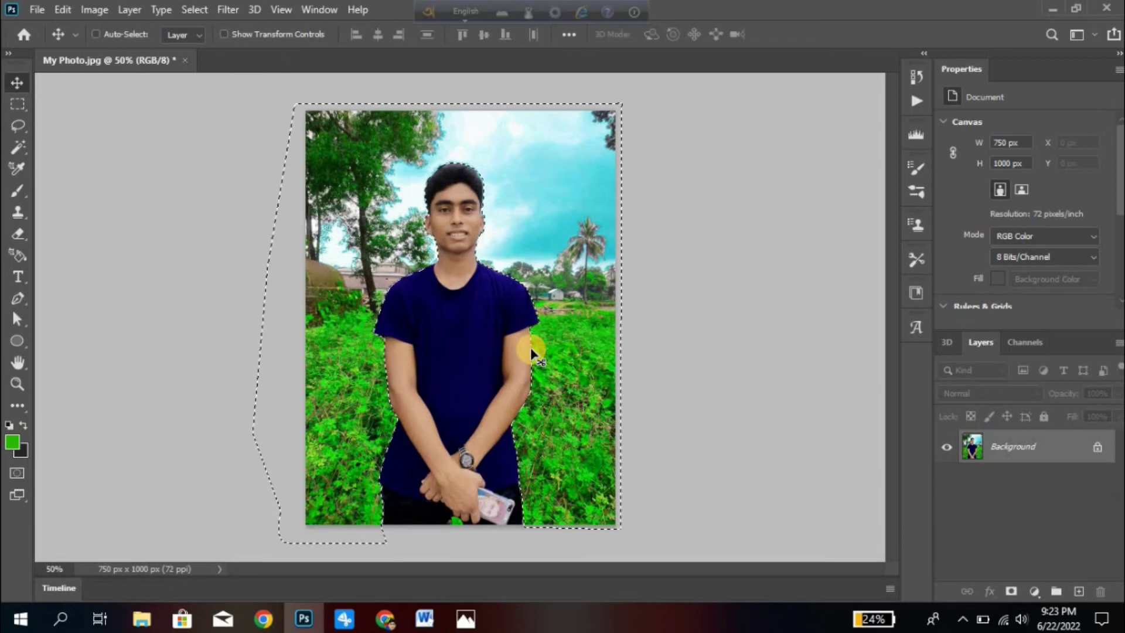
# Try copying the selected background to a new layer and moving it, and undo both changes.
pyautogui.press('ctrl')
pyautogui.hotkey('ctrl', 'j')
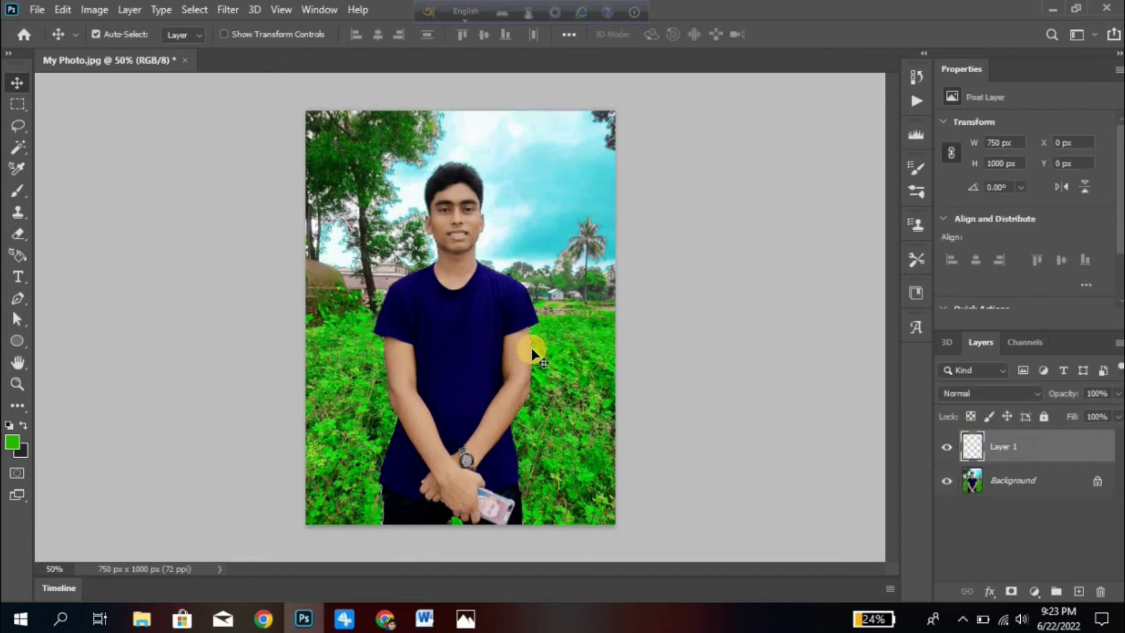
pyautogui.moveTo(546, 299); pyautogui.dragTo(533, 256)
pyautogui.hotkey('ctrl', 'z')
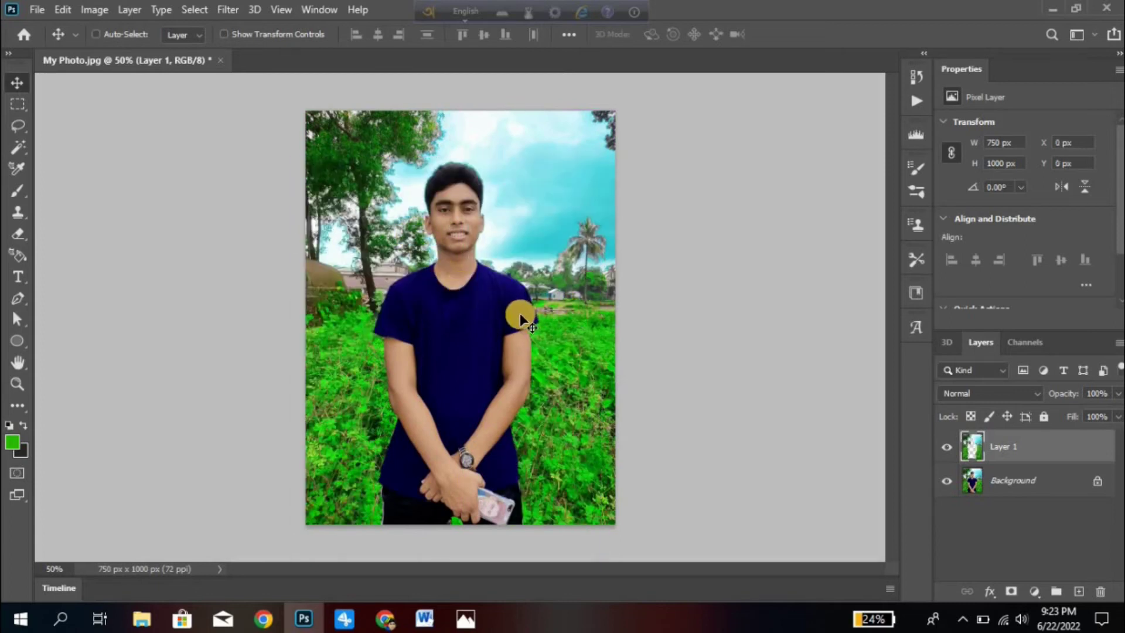
pyautogui.hotkey('ctrl', 'z')
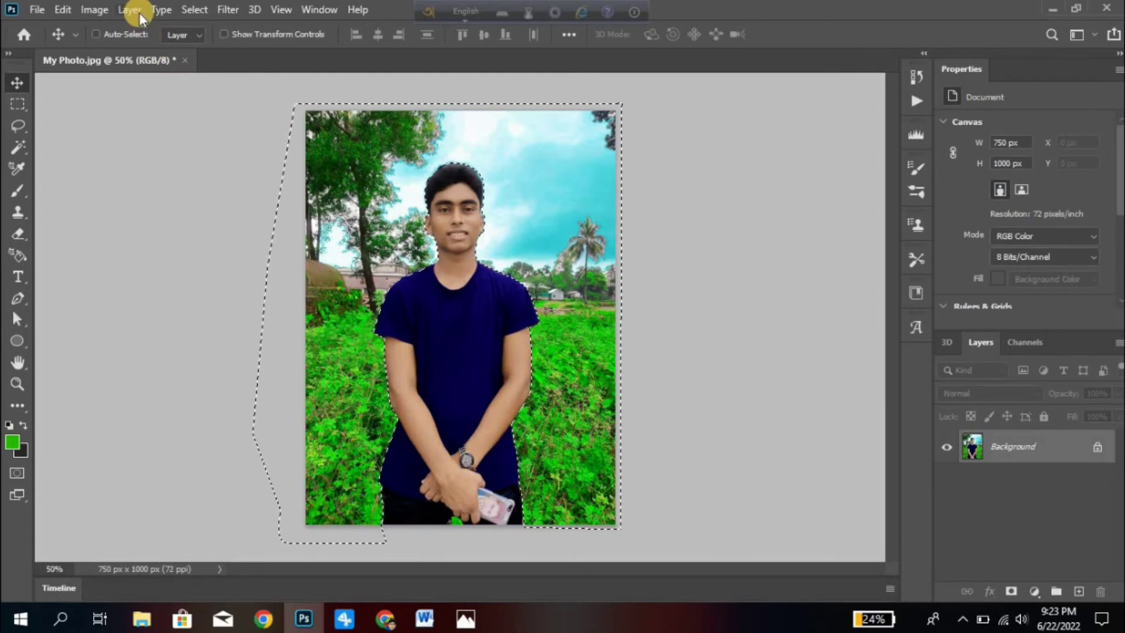
# Try adding a blank new layer with the default settings, and undo it.
pyautogui.click(139, 12)
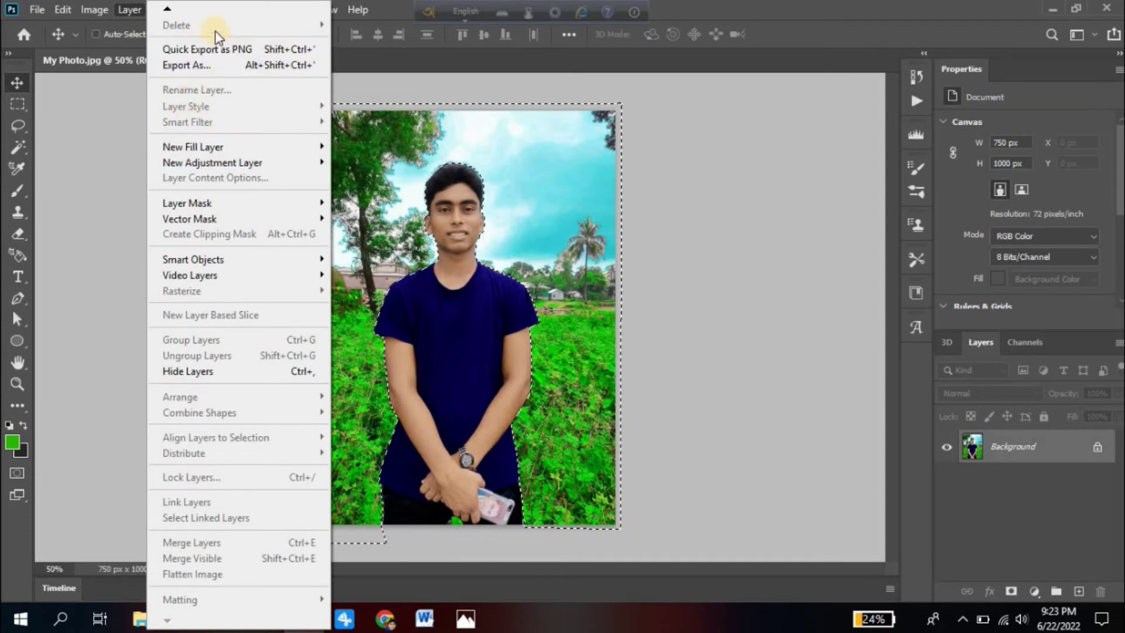
pyautogui.click(184, 25)
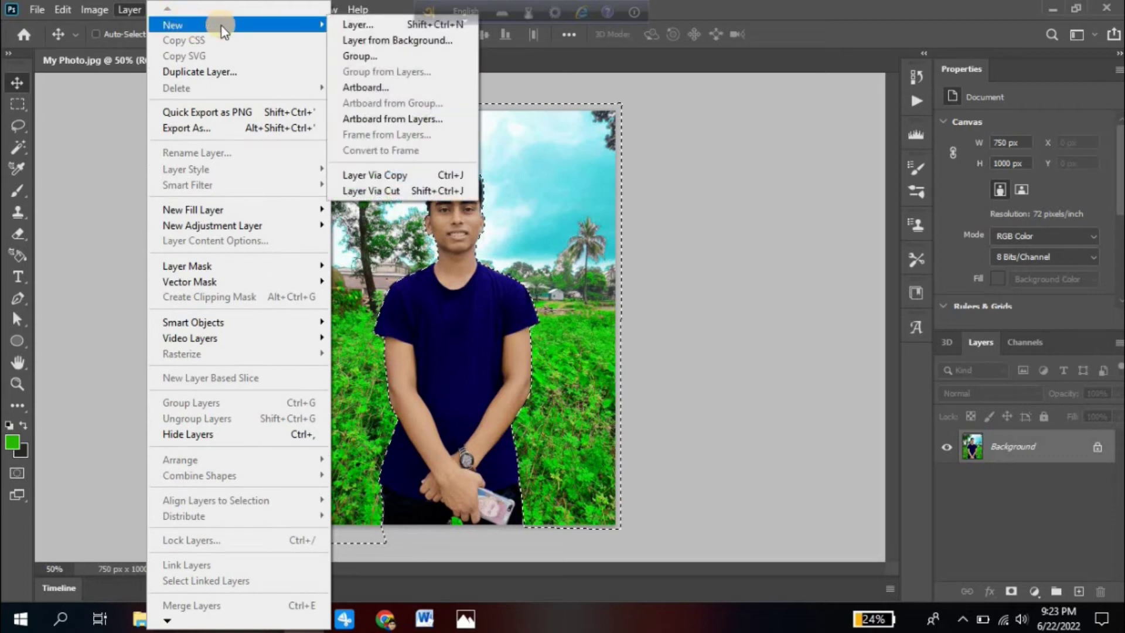
pyautogui.click(352, 26)
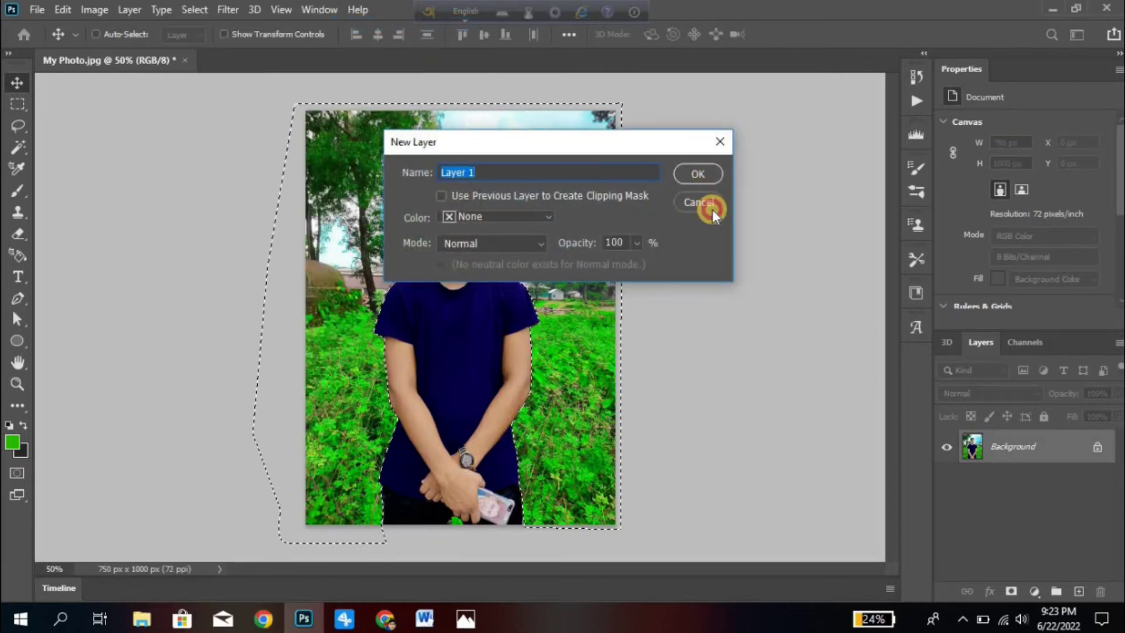
pyautogui.click(711, 209)
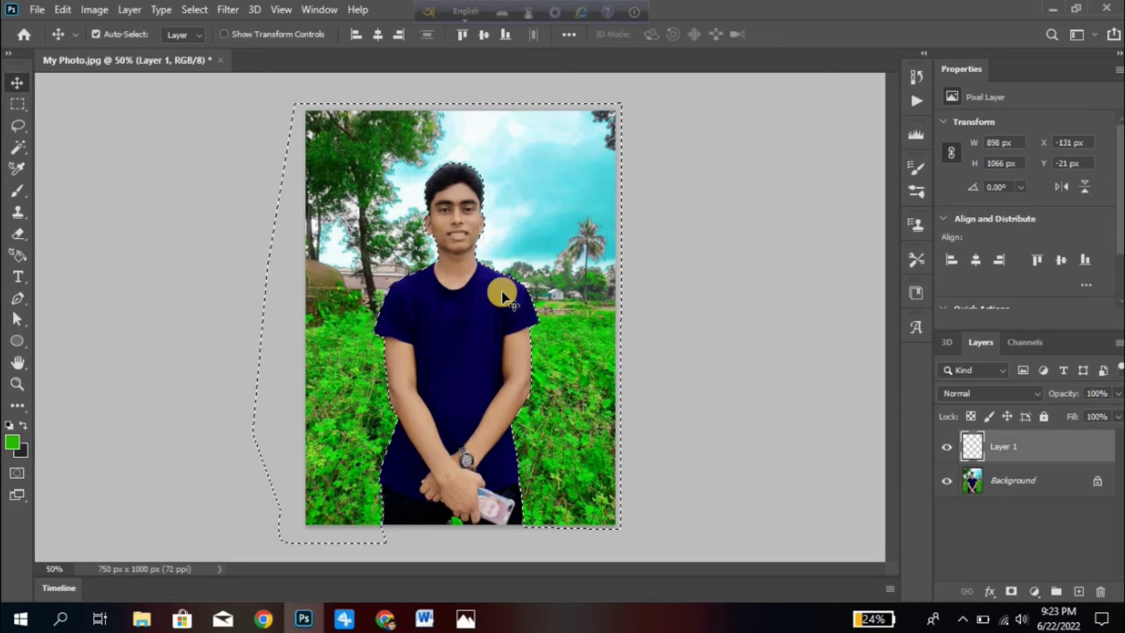
pyautogui.hotkey('ctrl', 'z')
# Copy the selected background to a new layer with Layer Via Copy, test-move it and undo the move.
pyautogui.click(130, 9)
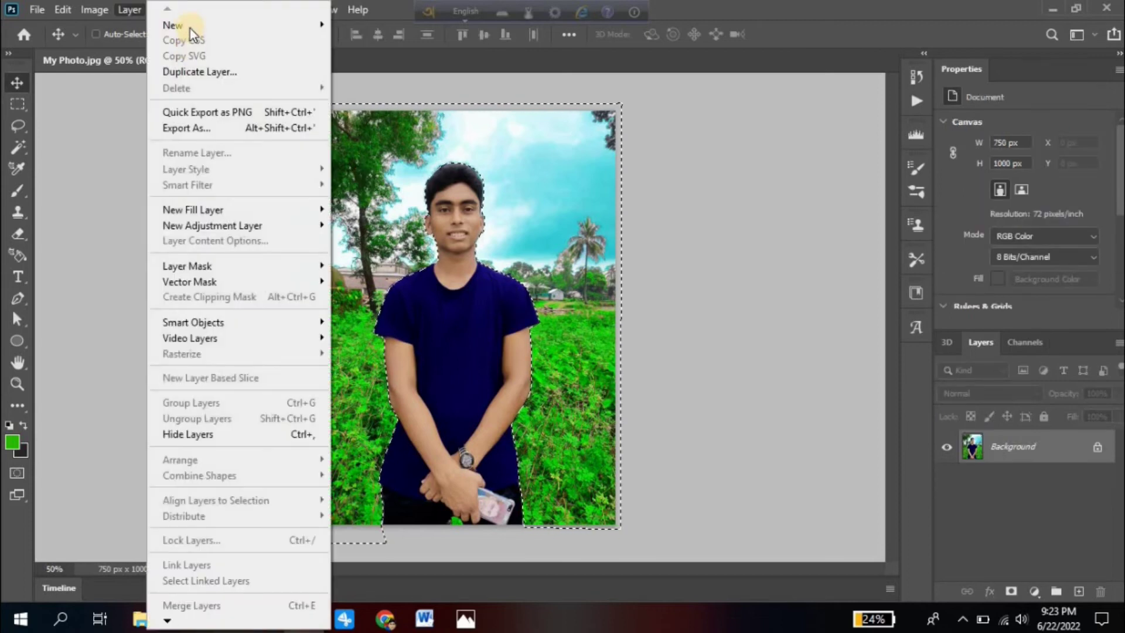
pyautogui.moveTo(190, 26)
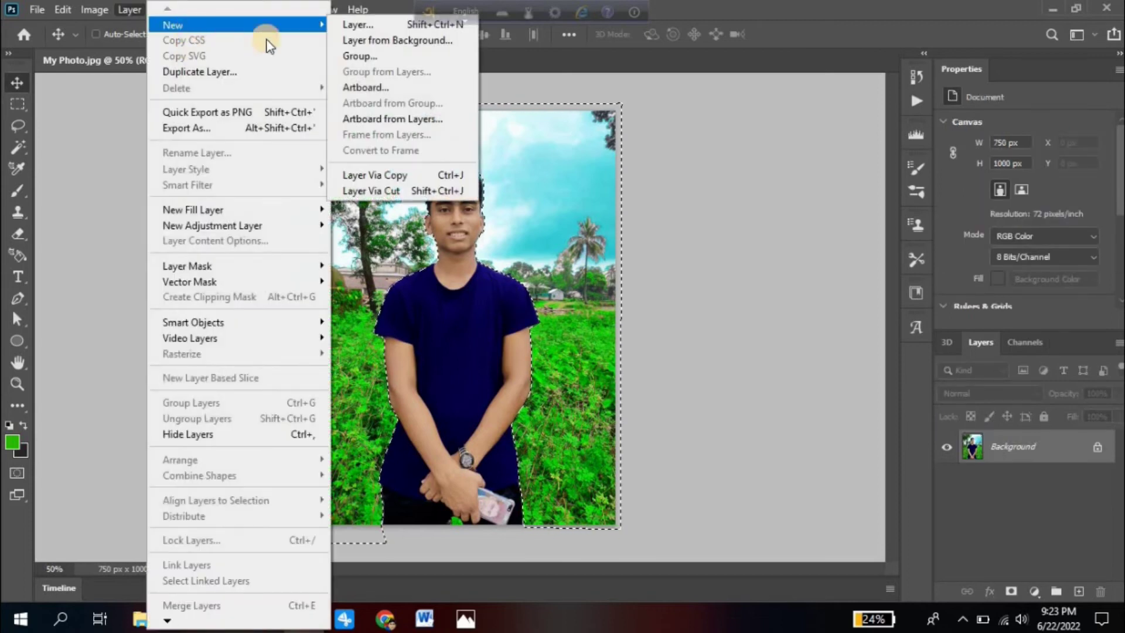
pyautogui.click(388, 177)
pyautogui.moveTo(504, 330); pyautogui.dragTo(534, 254)
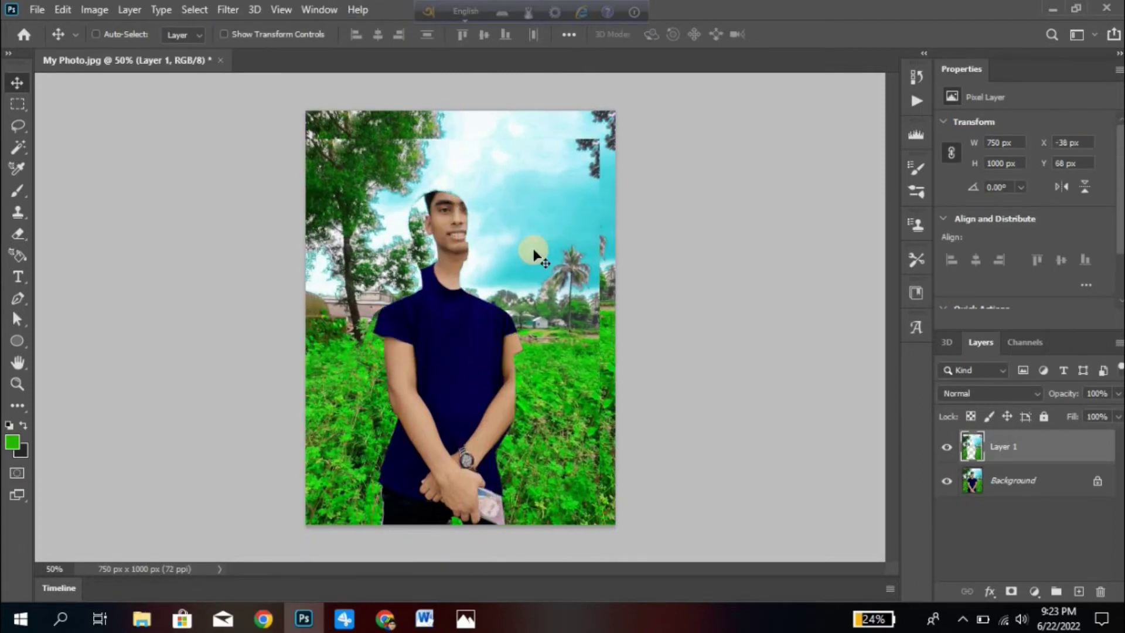
pyautogui.hotkey('ctrl', 'z')
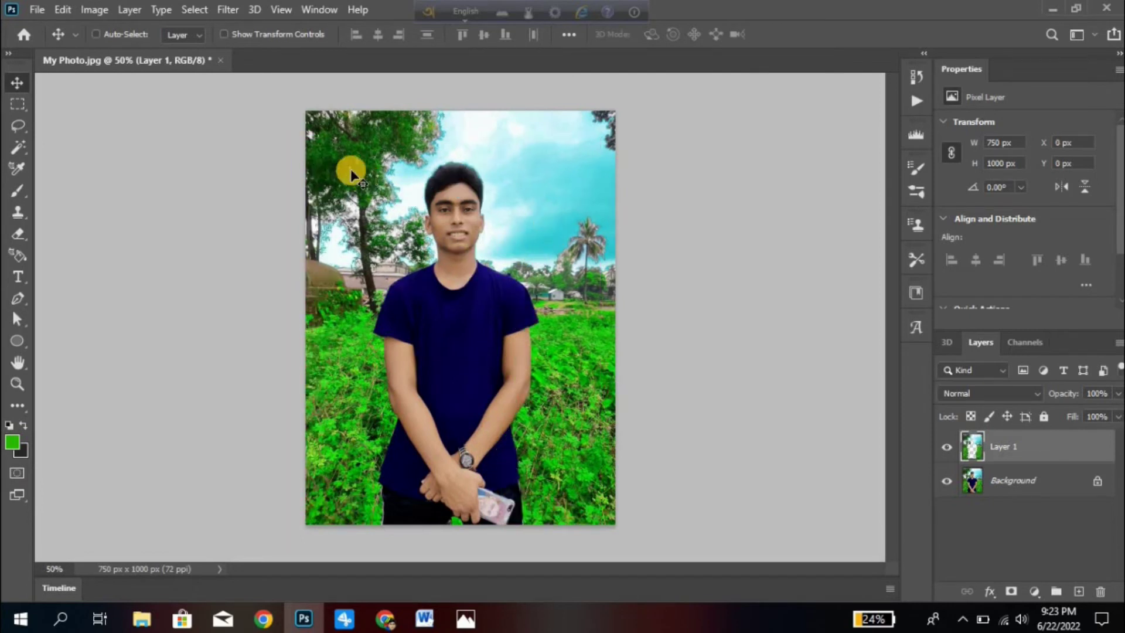
# Try a Gaussian Blur on Layer 1, adjusting the radius while checking the preview.
pyautogui.click(228, 10)
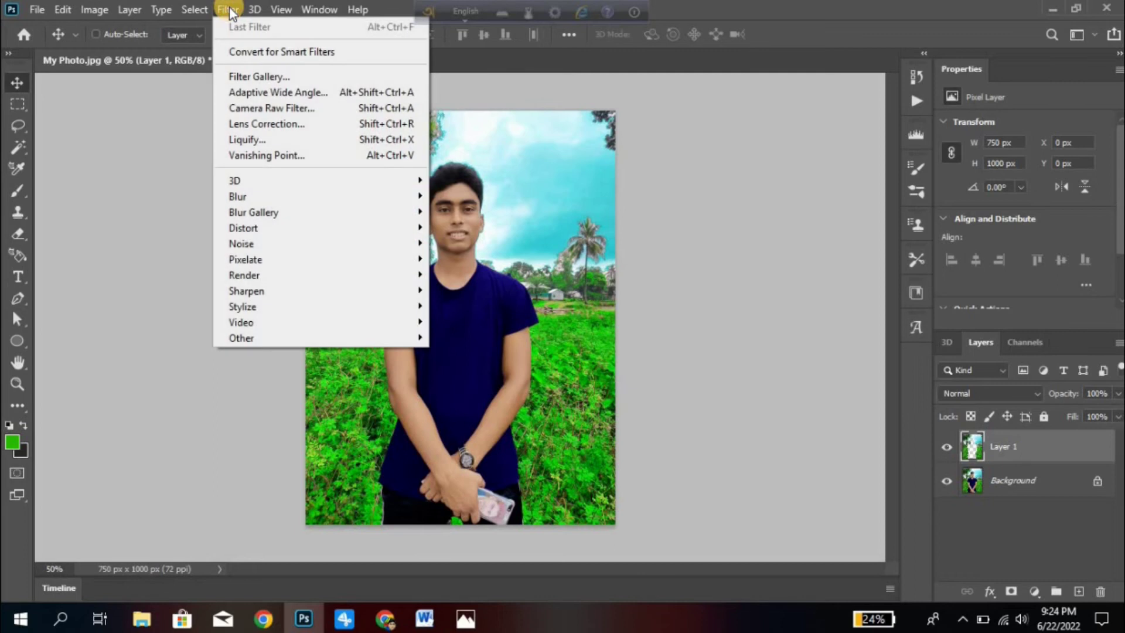
pyautogui.moveTo(250, 195)
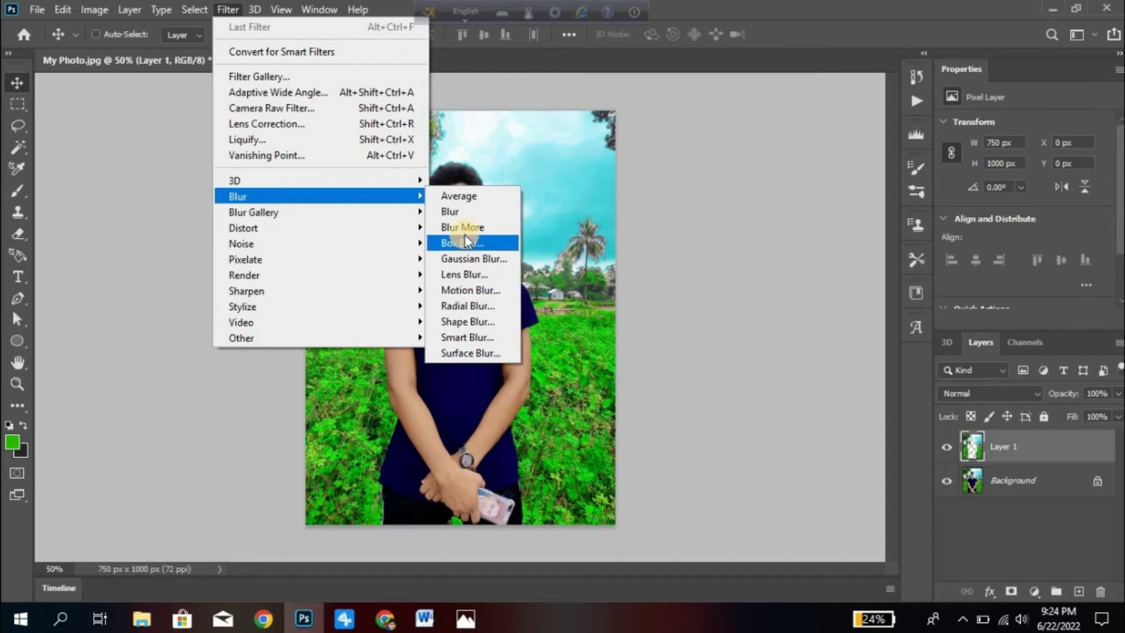
pyautogui.click(482, 261)
pyautogui.moveTo(782, 356); pyautogui.dragTo(817, 356)
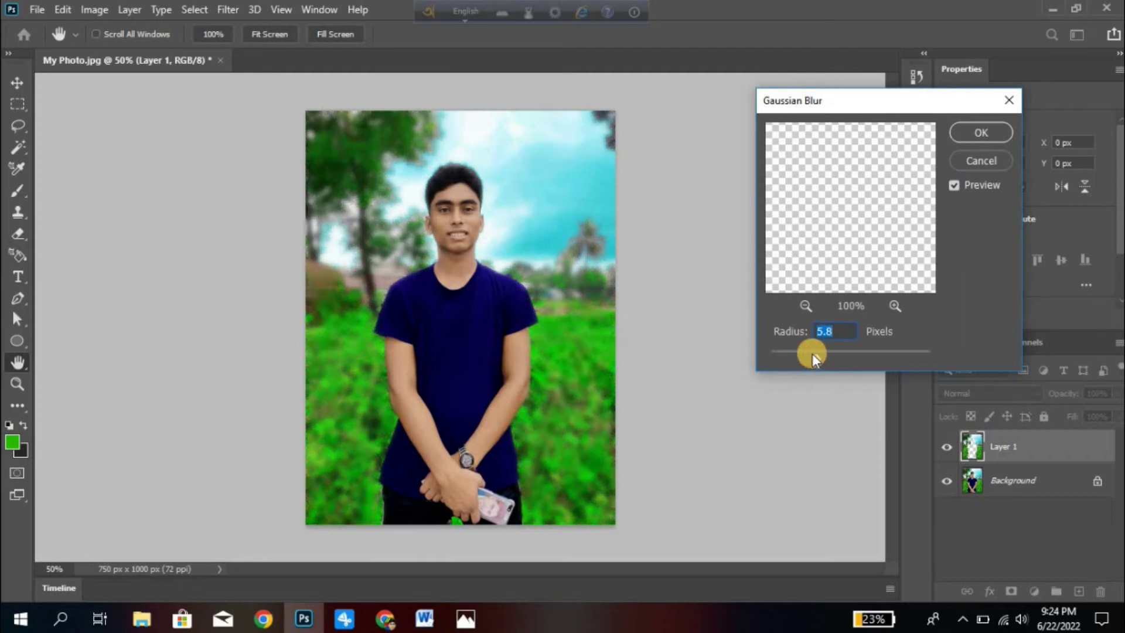
pyautogui.moveTo(806, 357); pyautogui.dragTo(804, 355)
pyautogui.press('Return')
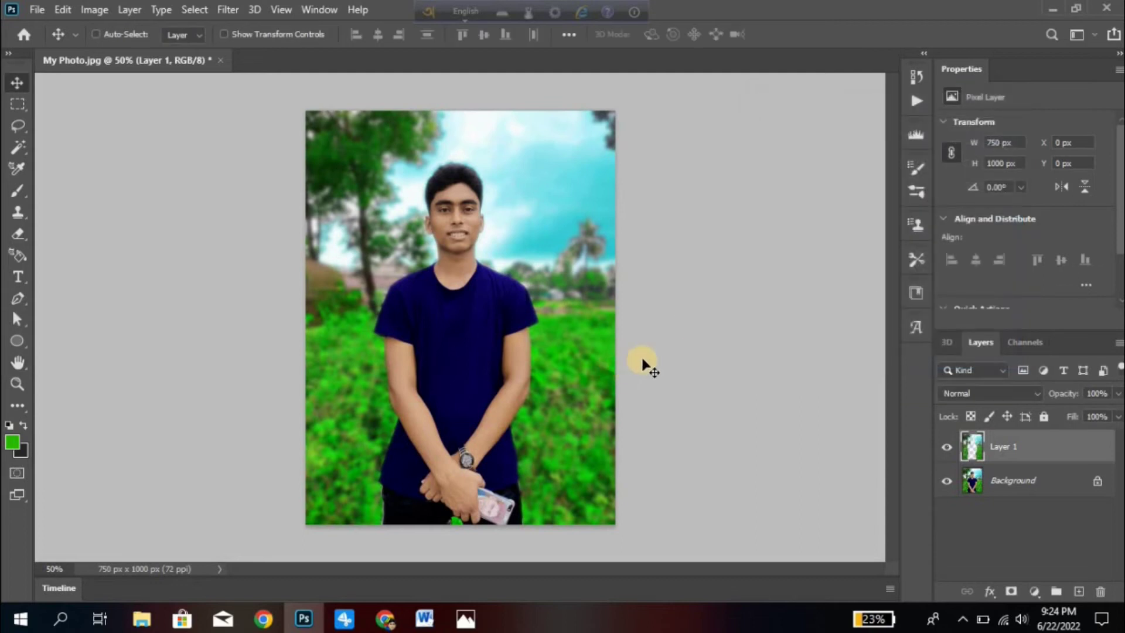
# Compare the photo with and without the Gaussian Blur by undoing and redoing it, ending with the blur undone.
pyautogui.press('ctrl')
pyautogui.hotkey('ctrl', 'z')
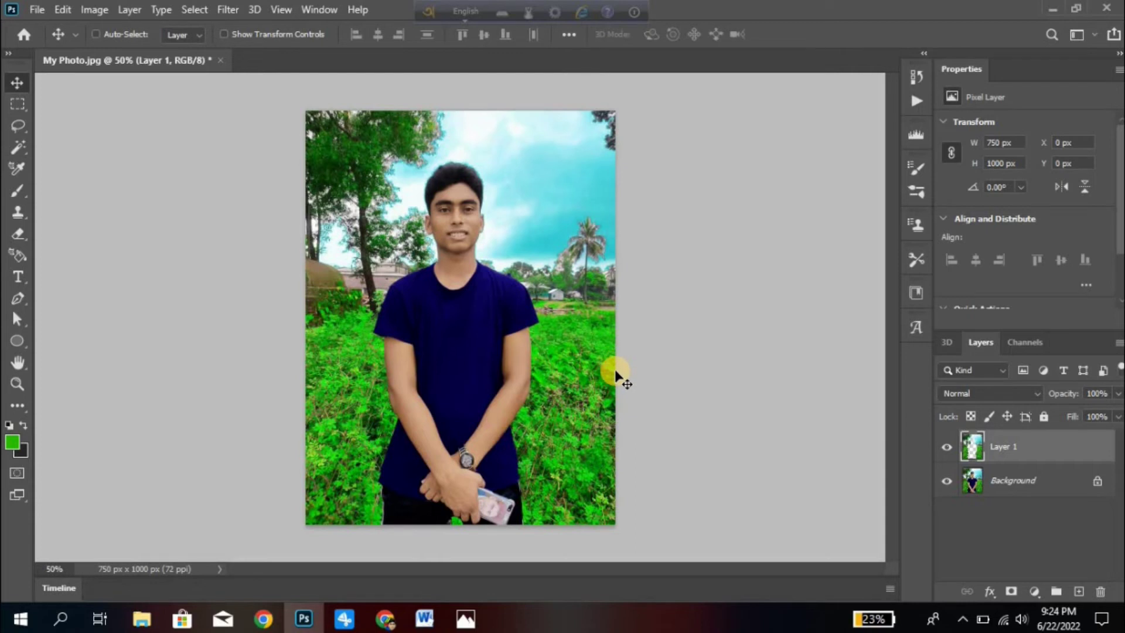
pyautogui.press('ctrl')
pyautogui.press('ctrl')
pyautogui.hotkey('ctrl', 'shift', 'z')
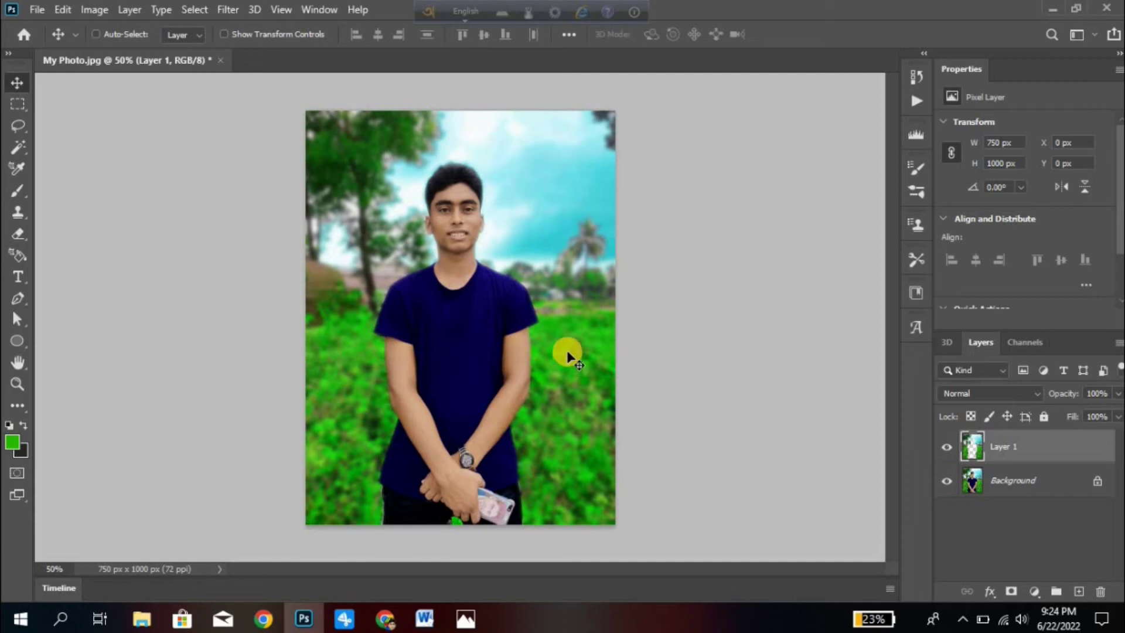
pyautogui.hotkey('ctrl', 'z')
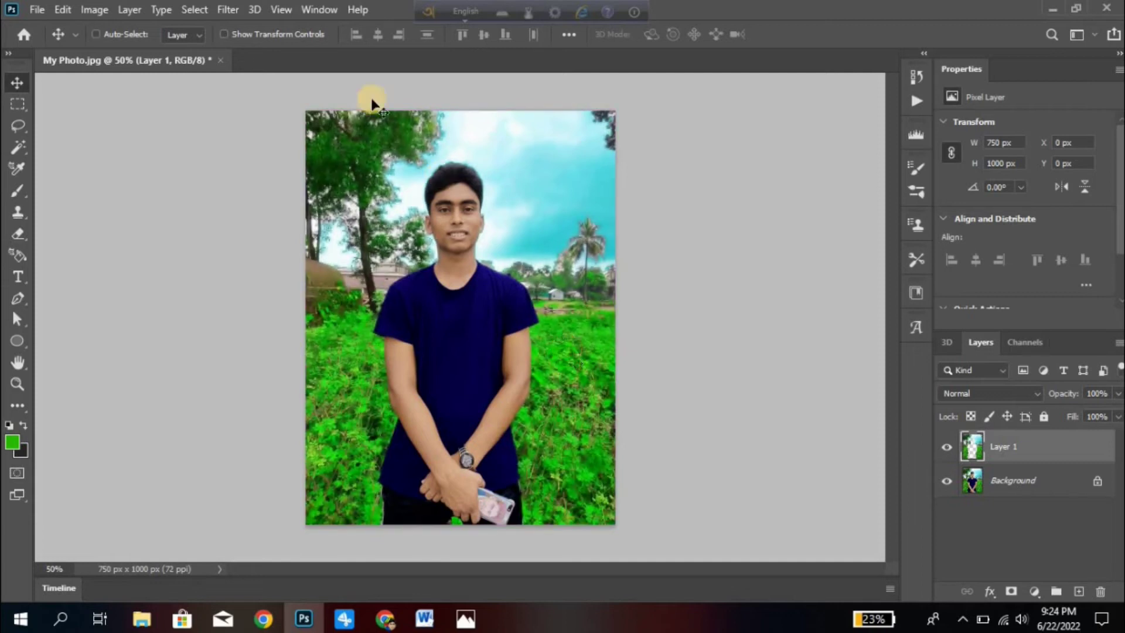
# Try a Box Blur on Layer 1 with radii of 227 and 19 pixels, and cancel it.
pyautogui.click(232, 13)
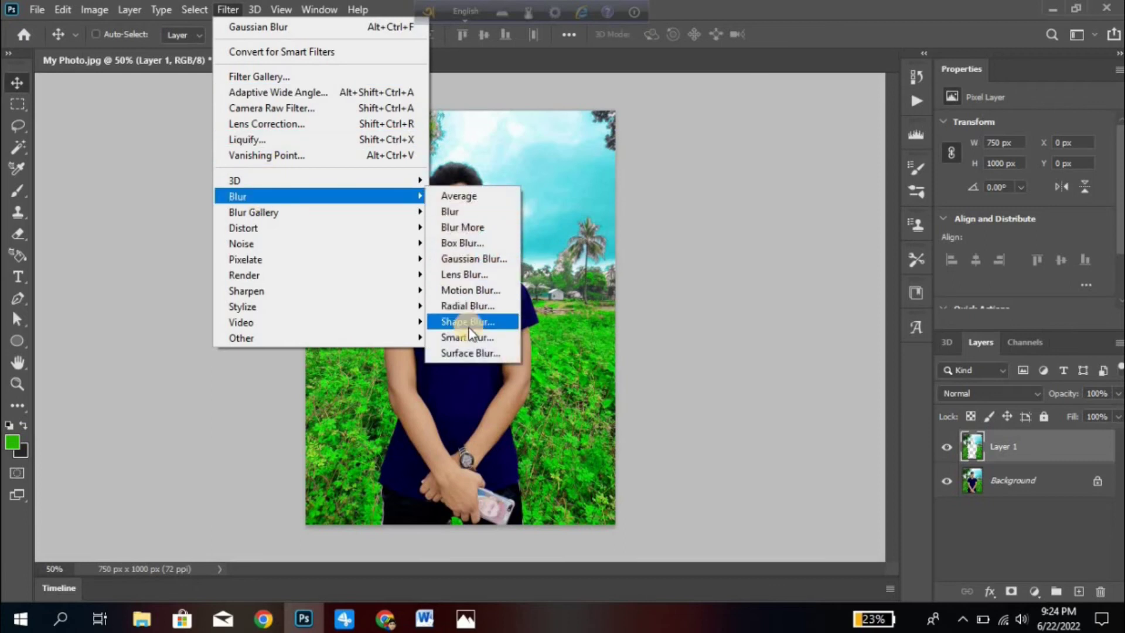
pyautogui.click(463, 242)
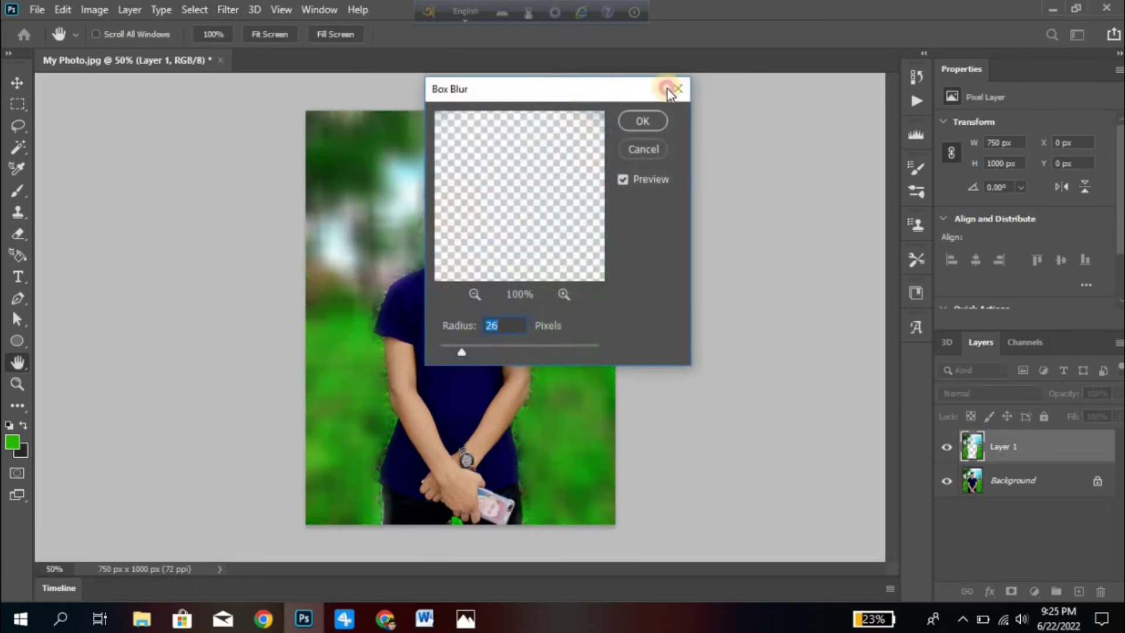
pyautogui.moveTo(667, 89); pyautogui.dragTo(804, 85)
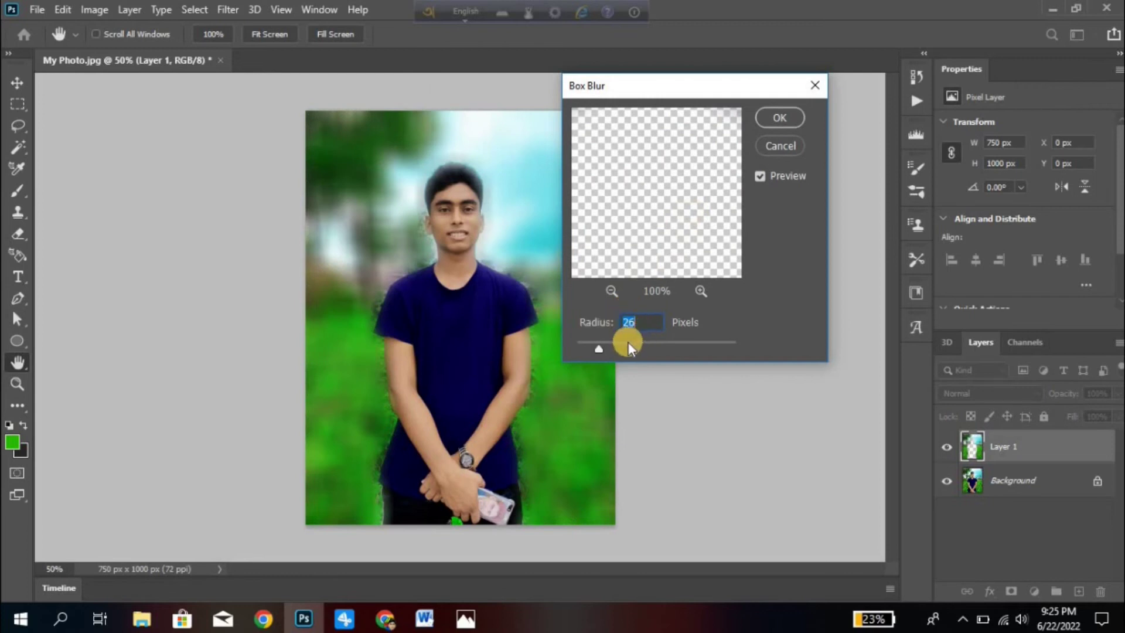
pyautogui.moveTo(653, 346); pyautogui.dragTo(674, 342)
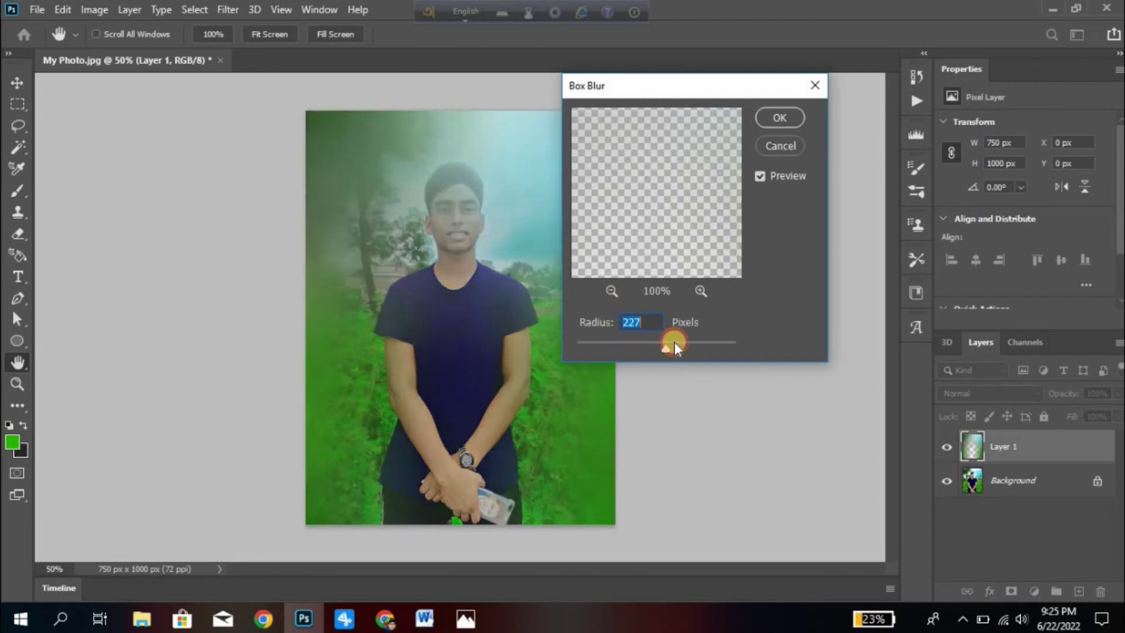
pyautogui.moveTo(607, 345); pyautogui.dragTo(591, 346)
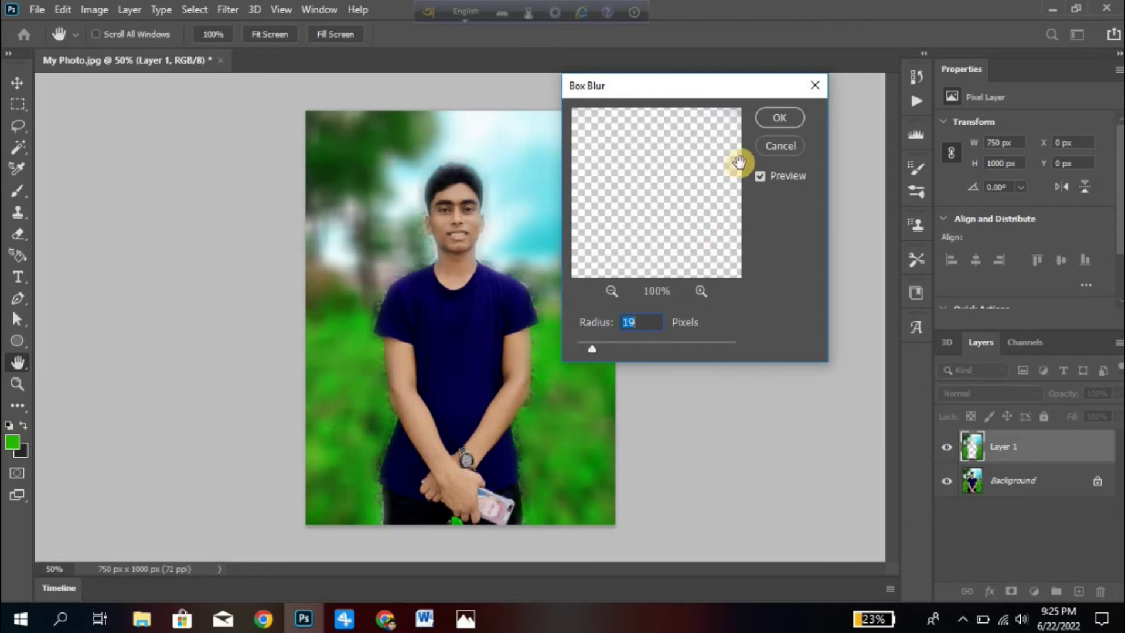
pyautogui.click(779, 146)
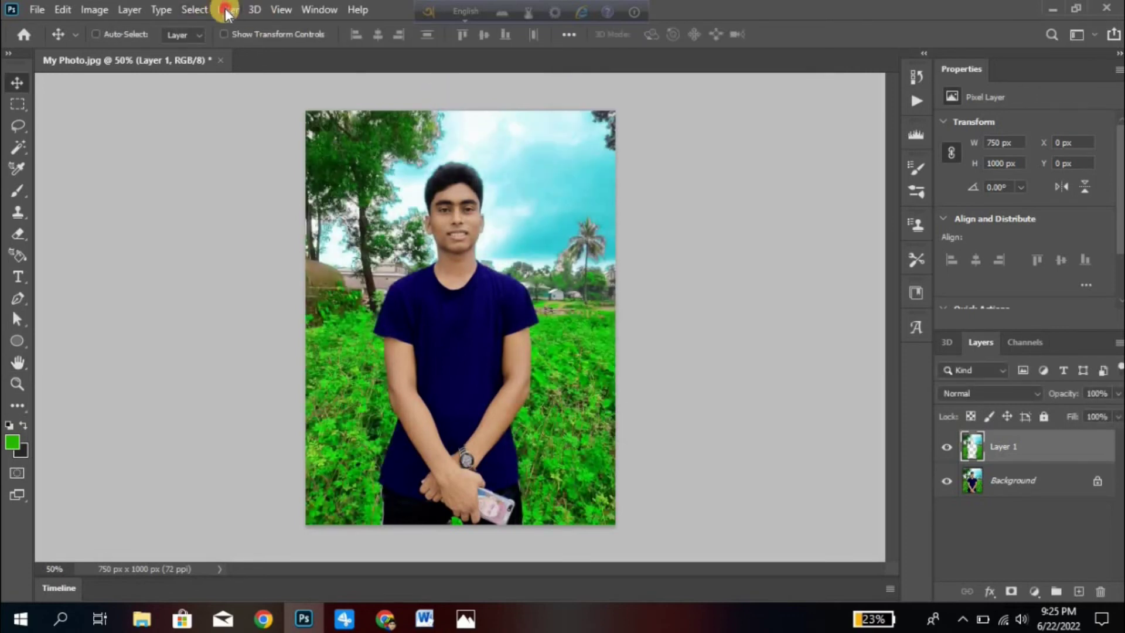
# Apply a Gaussian Blur with a radius of 4.0 pixels to Layer 1.
pyautogui.click(227, 9)
pyautogui.moveTo(348, 197)
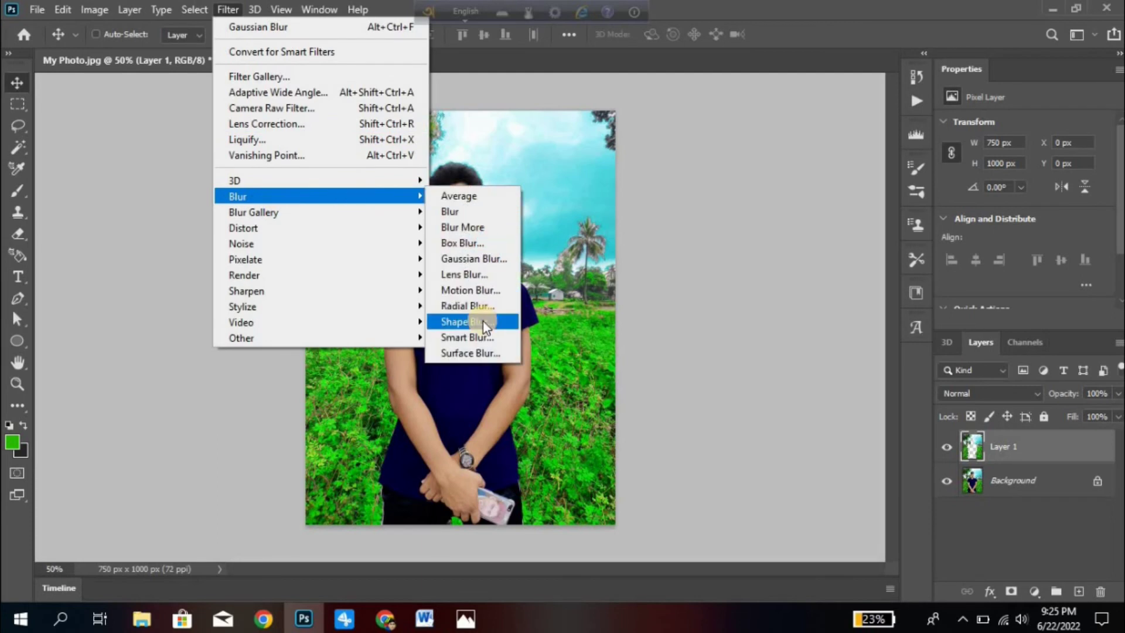
pyautogui.click(474, 258)
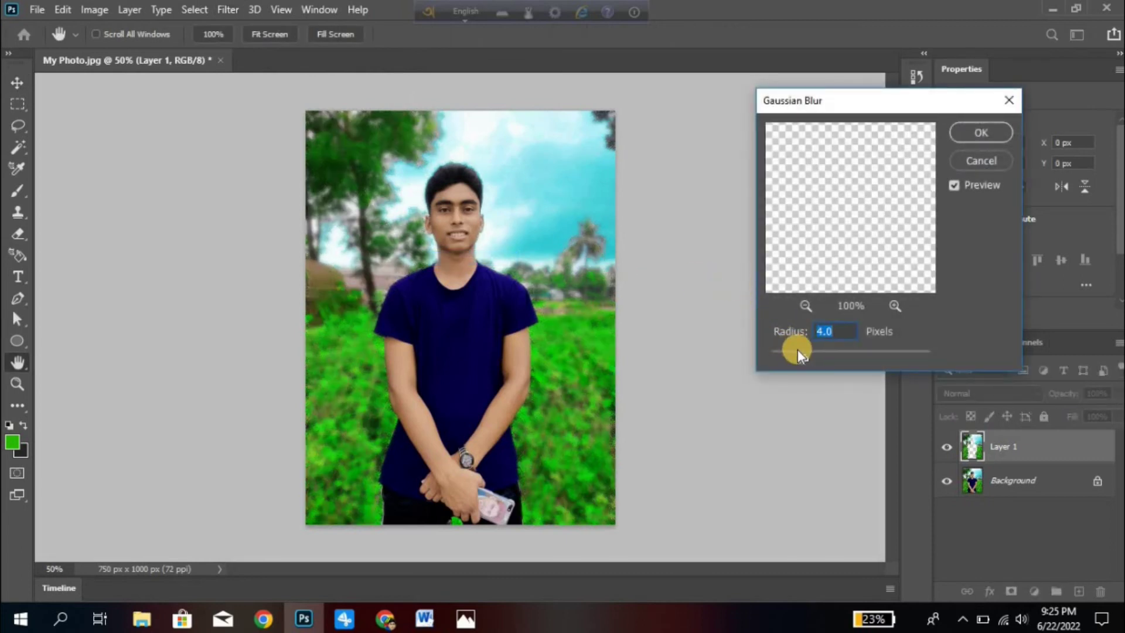
pyautogui.press('Return')
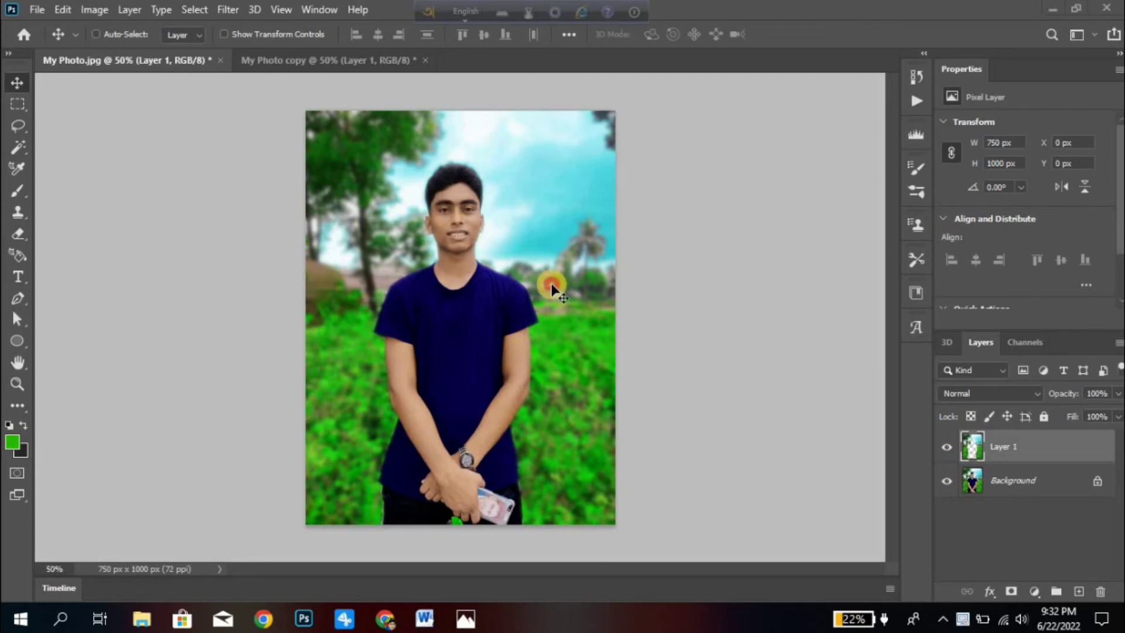
# Adjust Layer 1's midtone color balance to -26 cyan/red, -13 magenta/green and +100 yellow/blue.
pyautogui.press('ctrl')
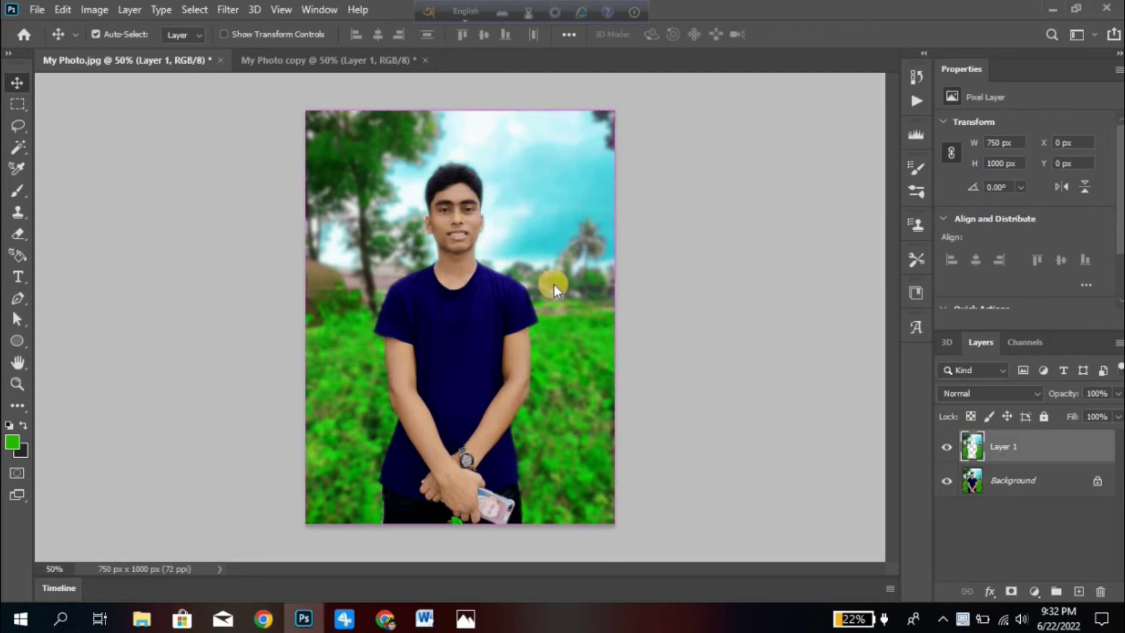
pyautogui.hotkey('ctrl', 'b')
pyautogui.moveTo(893, 132); pyautogui.dragTo(879, 128)
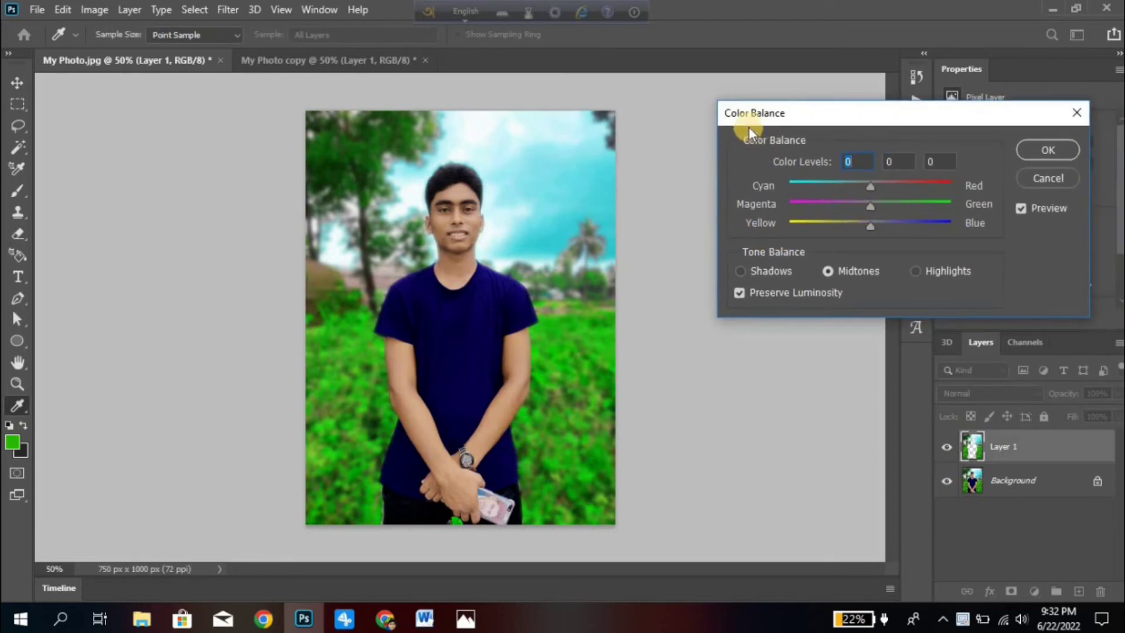
pyautogui.moveTo(874, 224); pyautogui.dragTo(974, 219)
pyautogui.moveTo(870, 186); pyautogui.dragTo(860, 208)
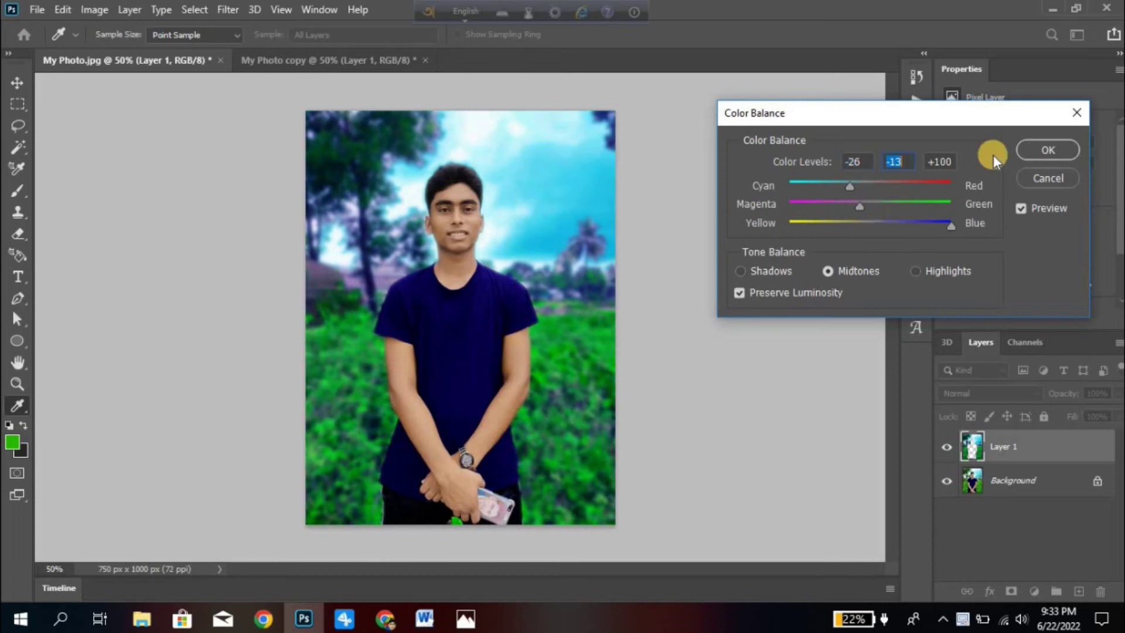
pyautogui.click(1023, 154)
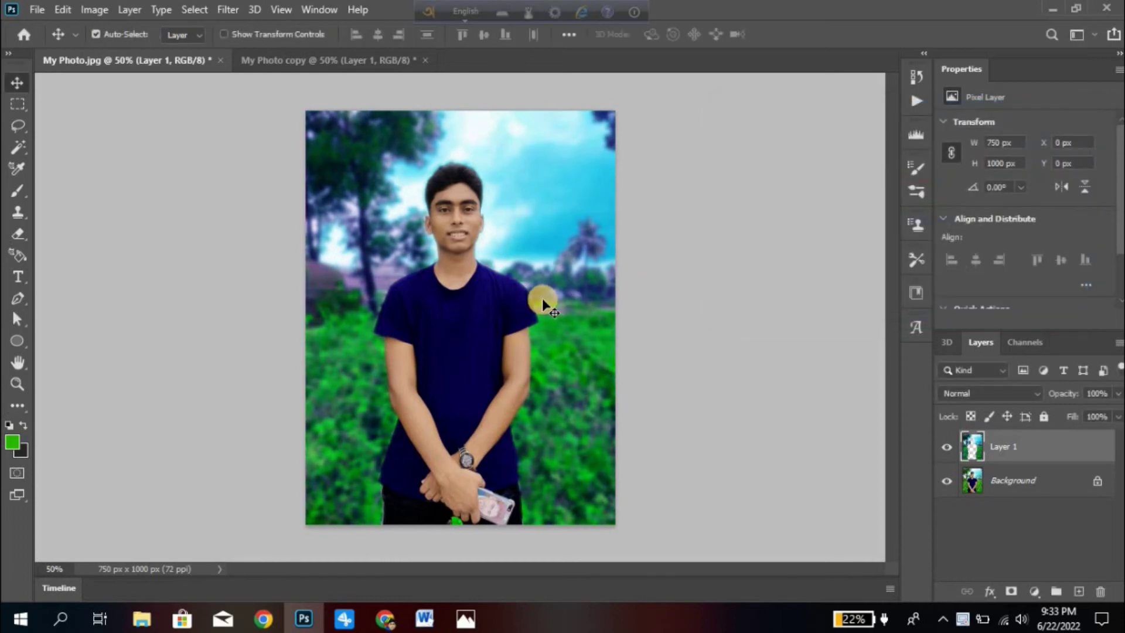
# Set the hue of Layer 1 to -19 with Hue/Saturation and merge the layer into Background.
pyautogui.hotkey('ctrl', 'u')
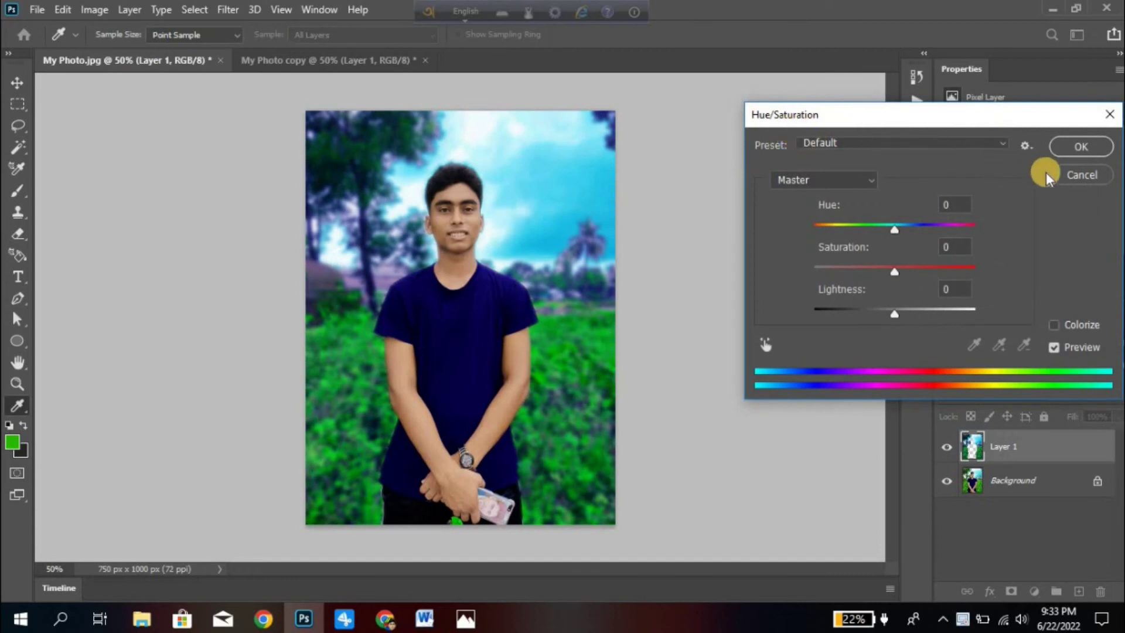
pyautogui.click(1081, 146)
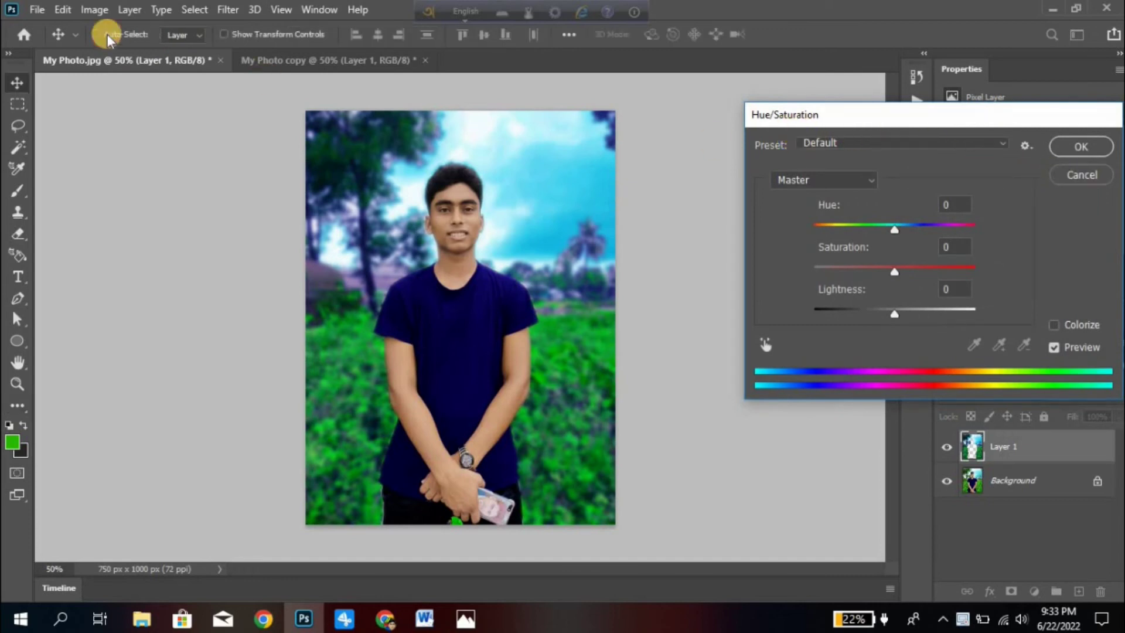
pyautogui.click(95, 10)
pyautogui.moveTo(143, 51)
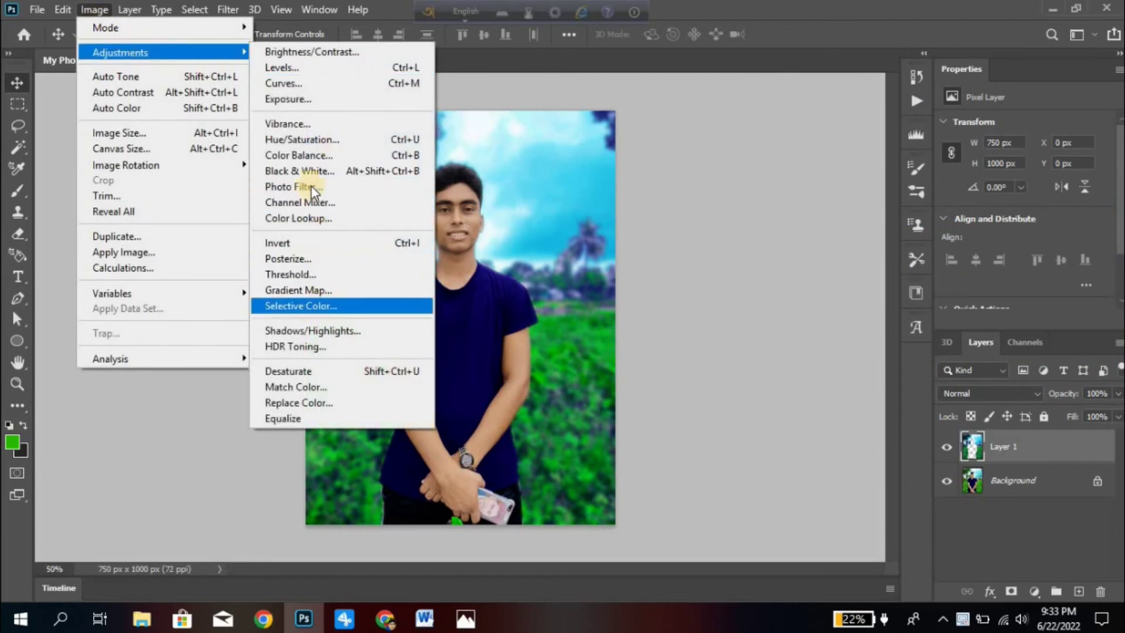
pyautogui.click(326, 143)
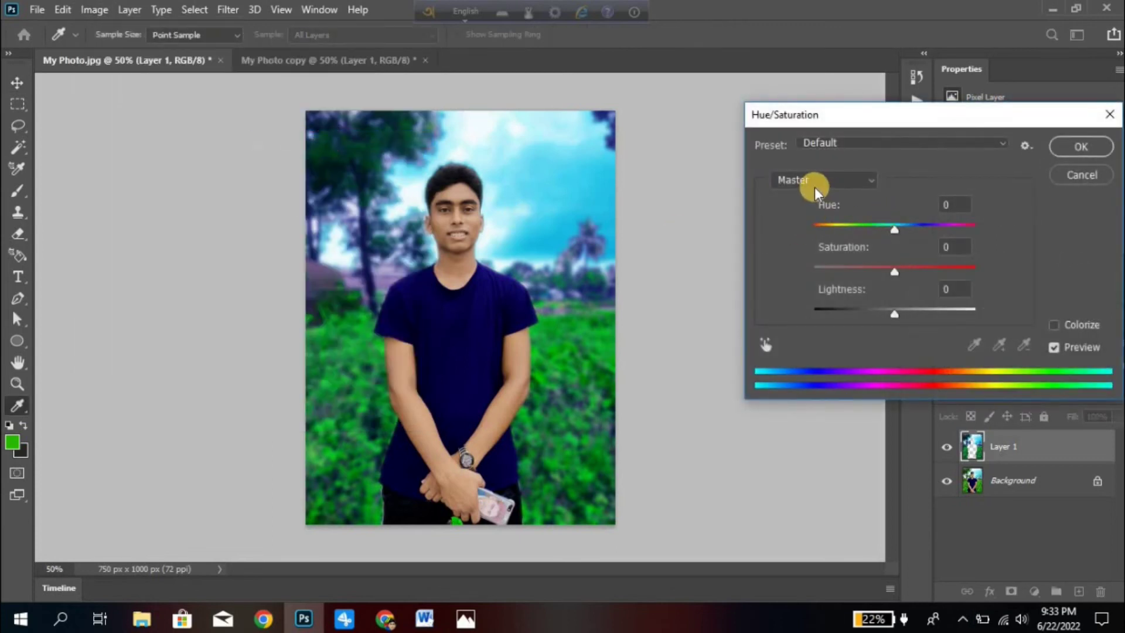
pyautogui.moveTo(898, 234)
pyautogui.mouseDown()
pyautogui.moveTo(811, 234)
pyautogui.moveTo(879, 243)
pyautogui.mouseUp()
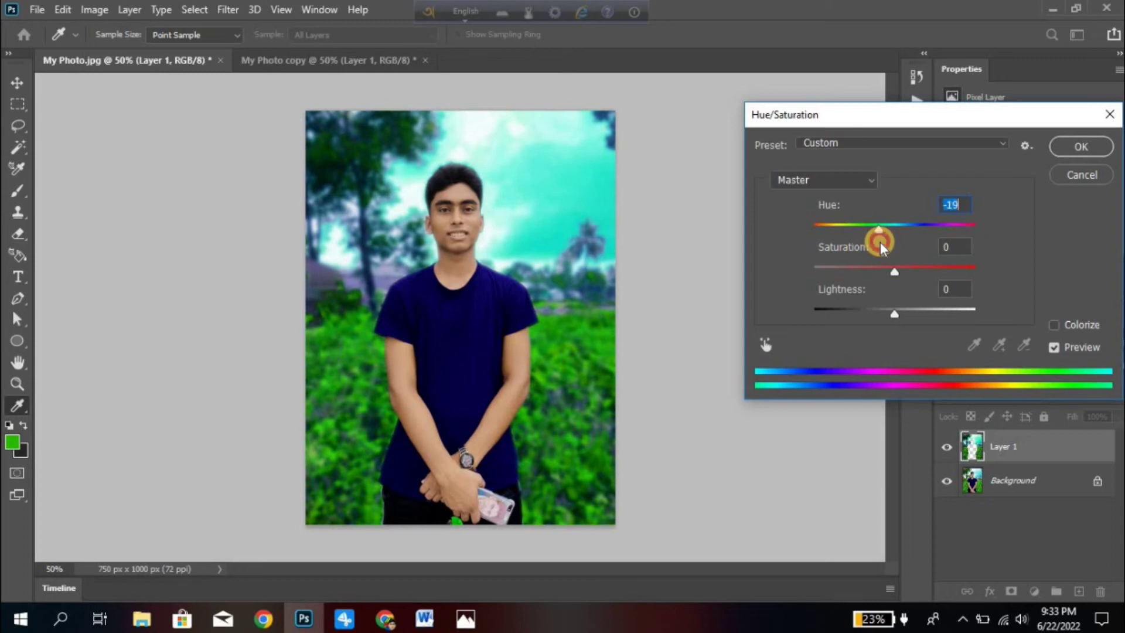
pyautogui.click(1067, 148)
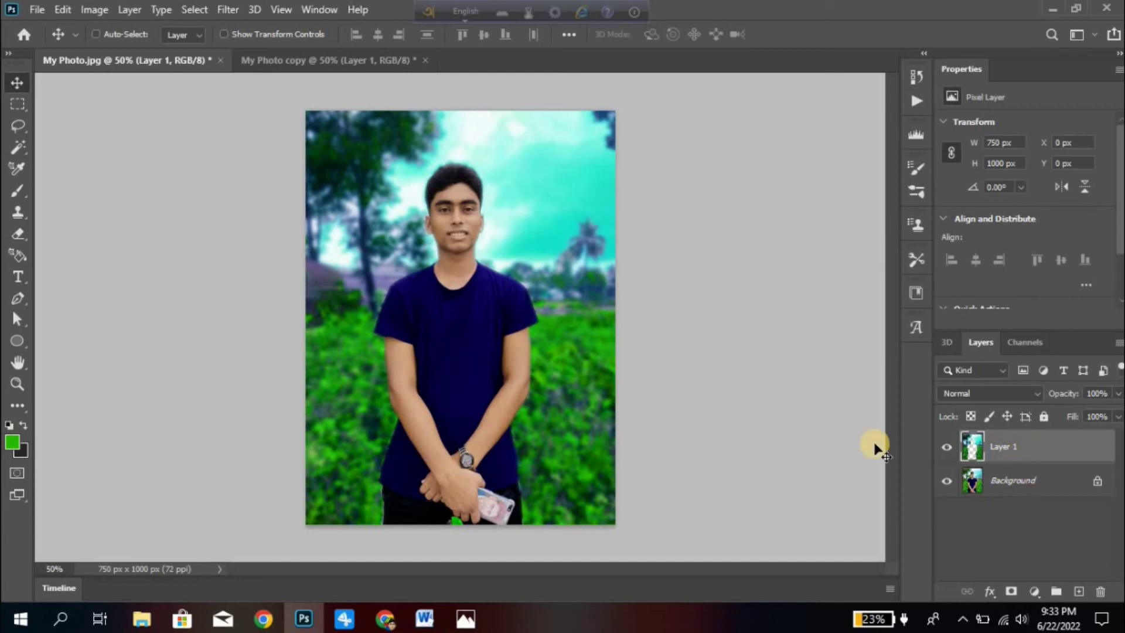
pyautogui.press('Delete')
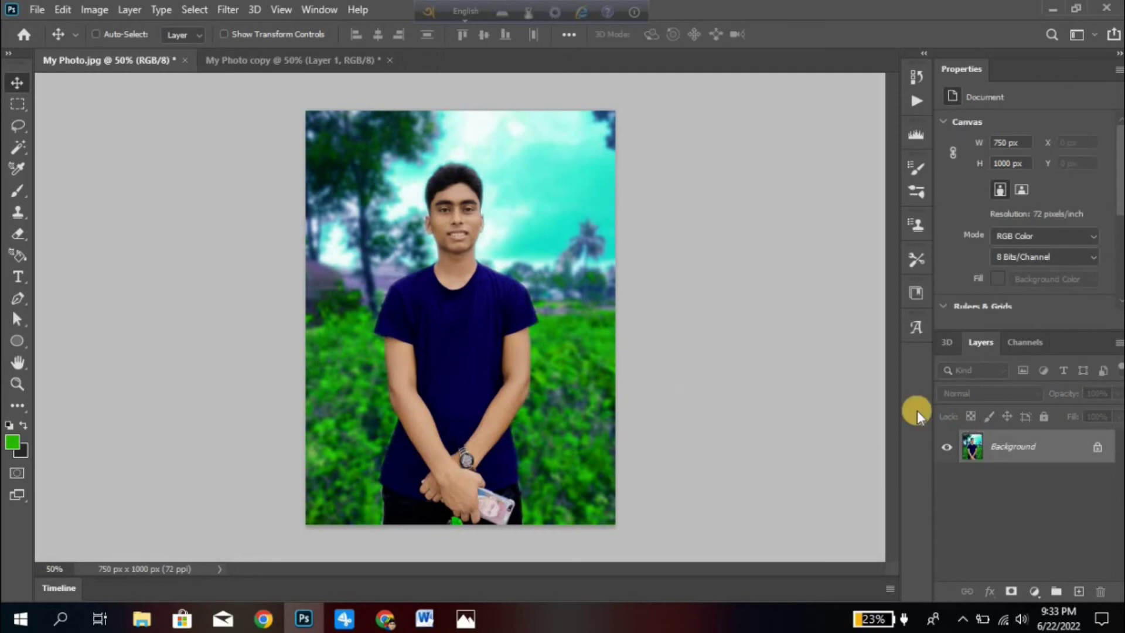
# Undo the merge of Layer 1 into Background.
pyautogui.press('ctrl')
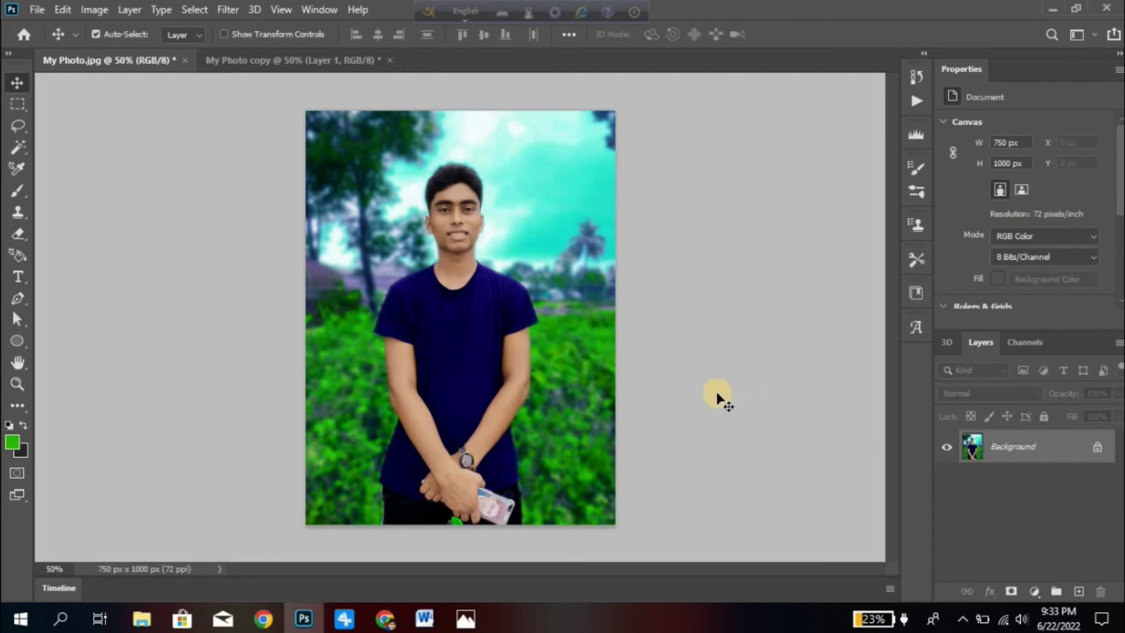
pyautogui.hotkey('ctrl', 'j')
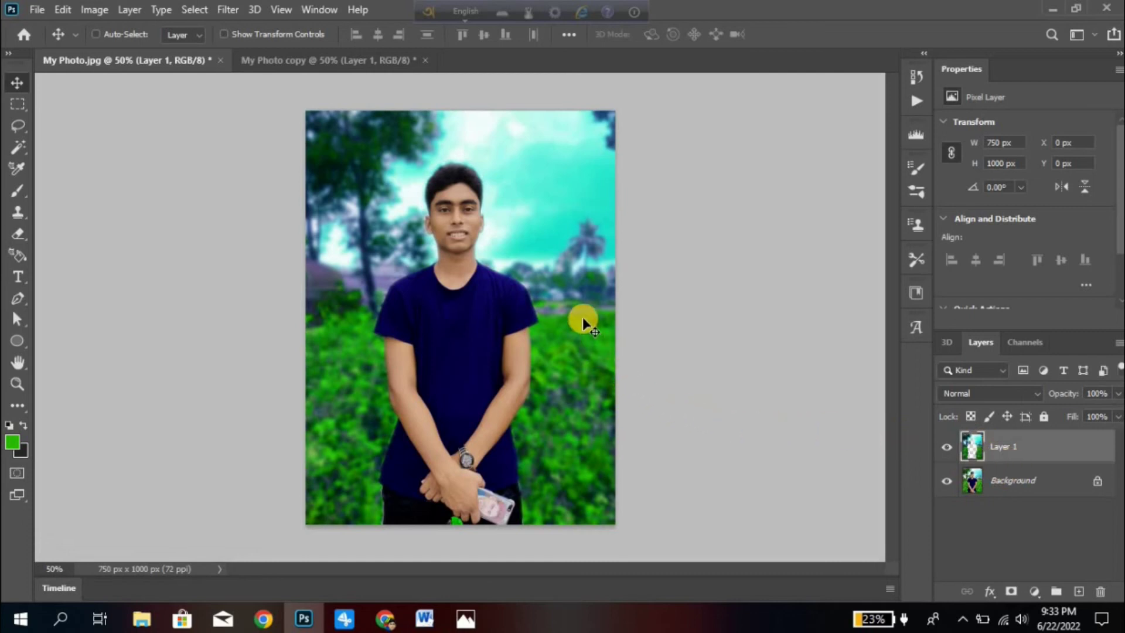
pyautogui.moveTo(554, 296)
pyautogui.mouseDown()
pyautogui.moveTo(512, 389)
pyautogui.moveTo(534, 322)
pyautogui.moveTo(497, 382)
pyautogui.moveTo(391, 281)
pyautogui.moveTo(477, 281)
pyautogui.moveTo(555, 244)
pyautogui.moveTo(547, 264)
pyautogui.moveTo(560, 296)
pyautogui.mouseUp()
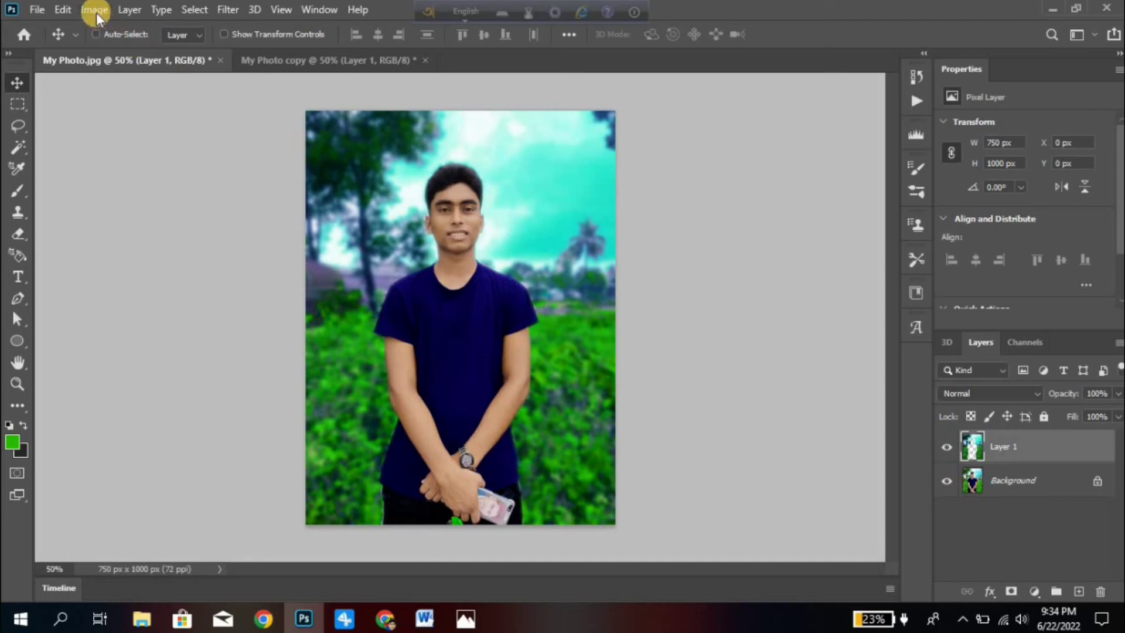
# Merge Layer 1 down into the Background layer.
pyautogui.click(63, 12)
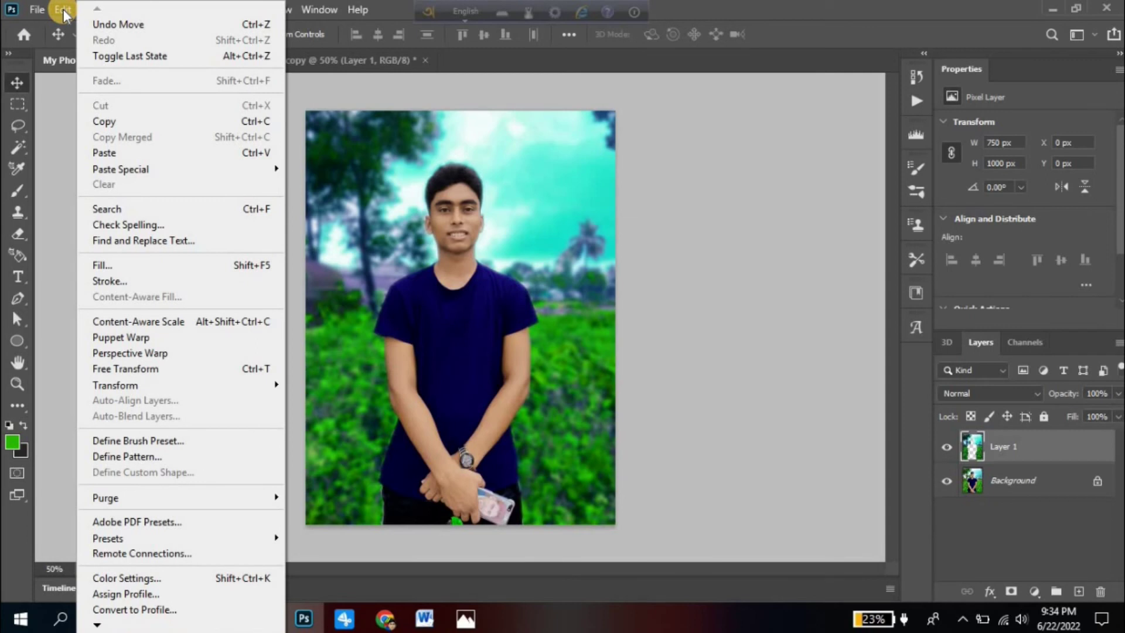
pyautogui.click(68, 11)
pyautogui.click(94, 10)
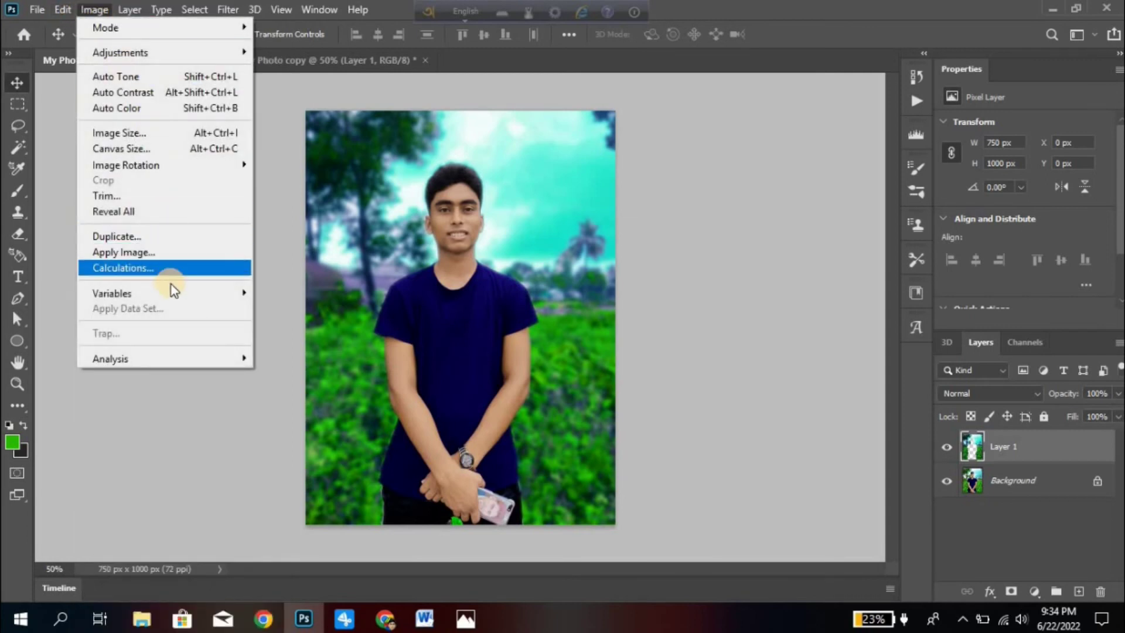
pyautogui.moveTo(125, 10)
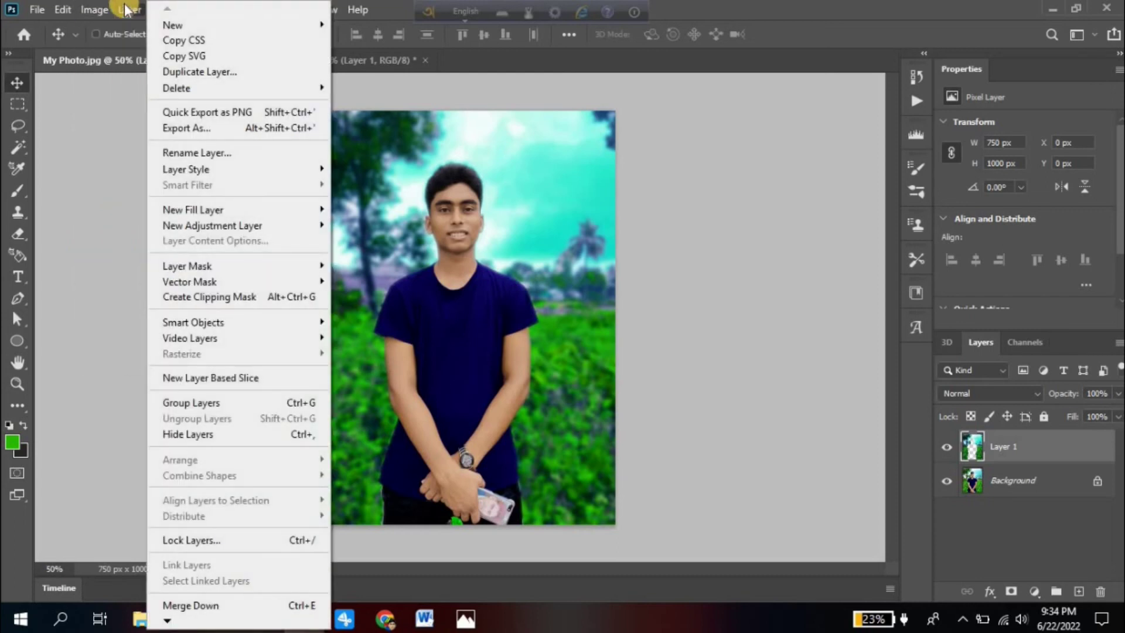
pyautogui.click(125, 11)
pyautogui.click(124, 11)
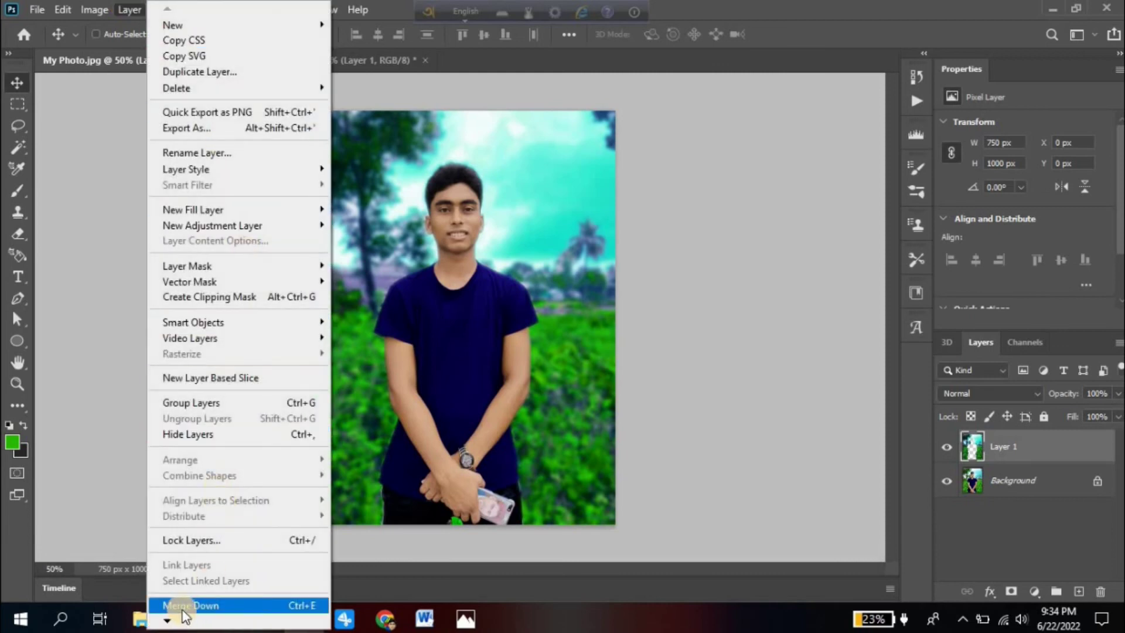
pyautogui.click(212, 607)
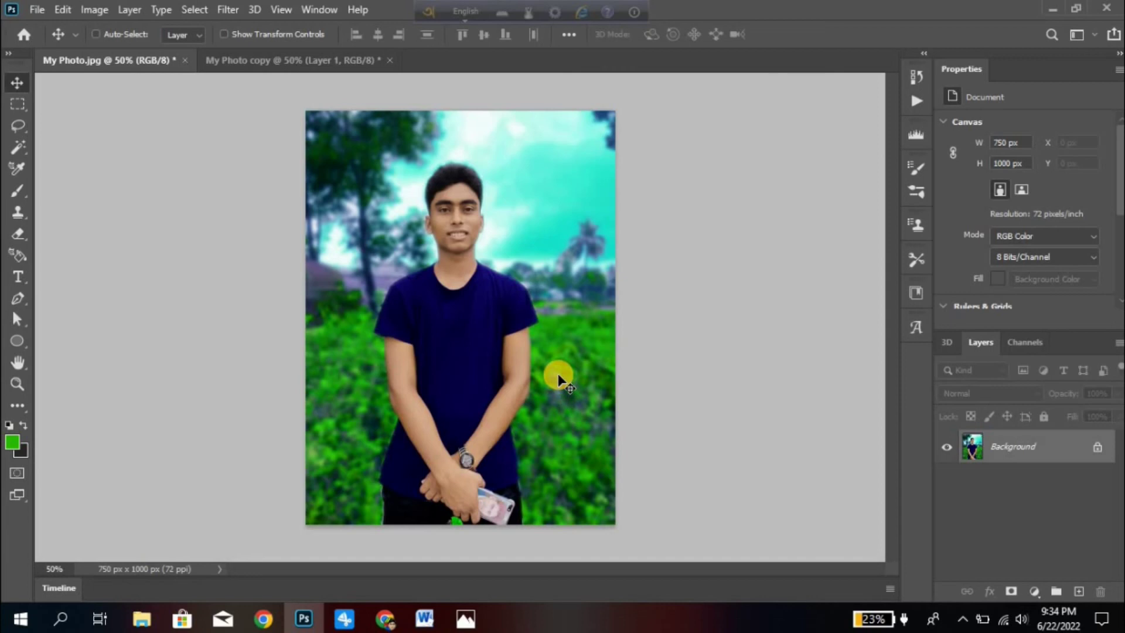
# Start saving the edited photo as a new file on the computer instead of to cloud documents.
pyautogui.click(38, 11)
pyautogui.click(374, 234)
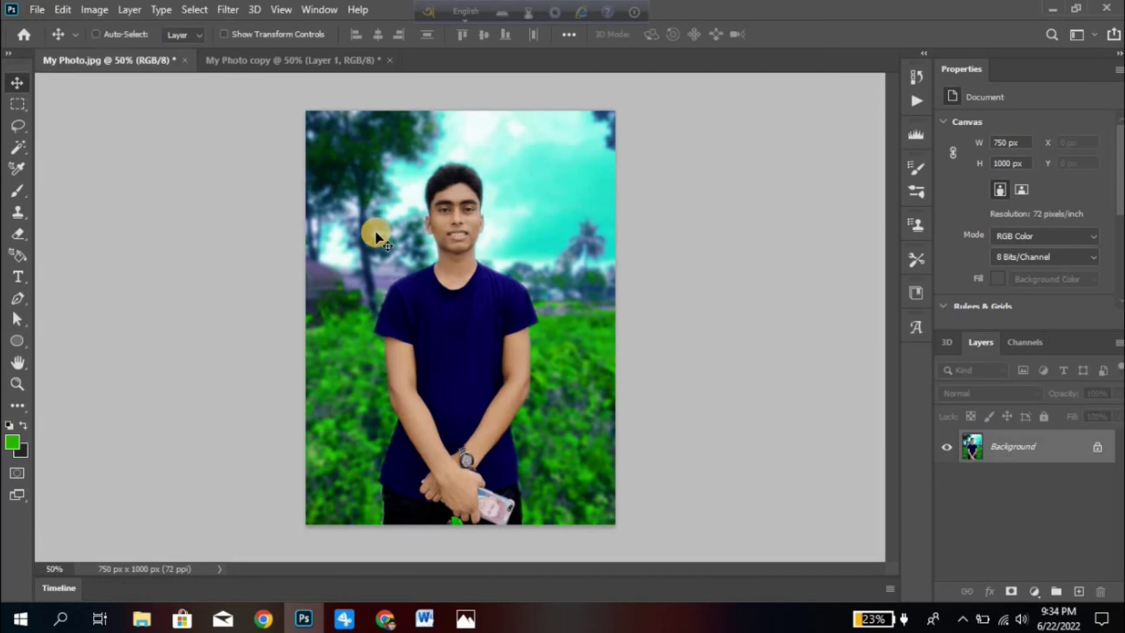
pyautogui.click(36, 12)
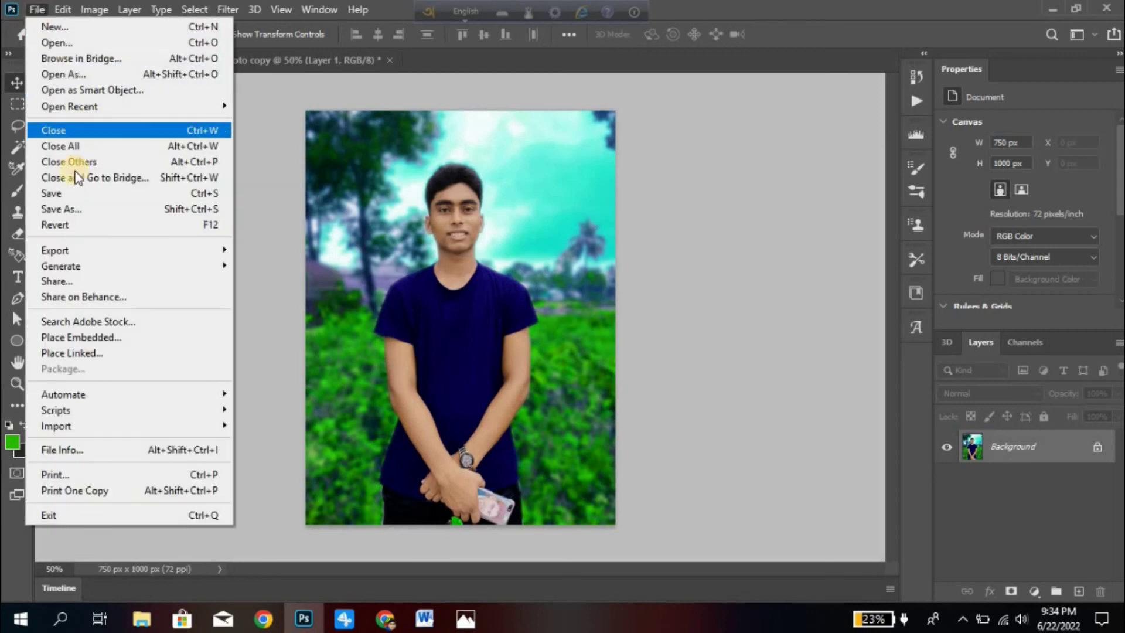
pyautogui.click(90, 212)
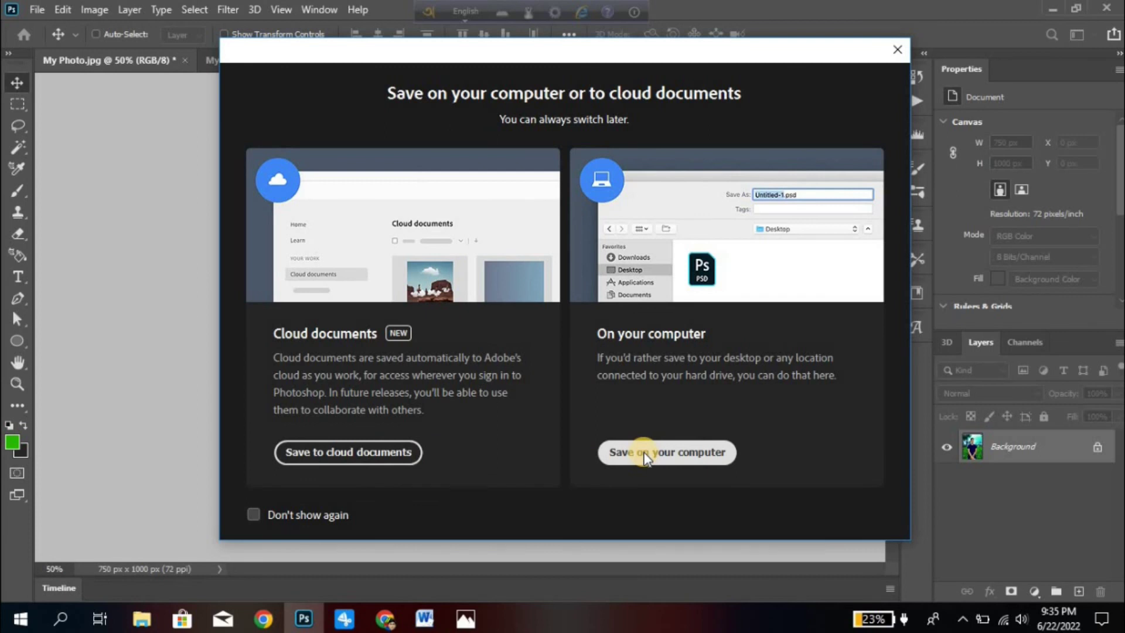
pyautogui.click(677, 460)
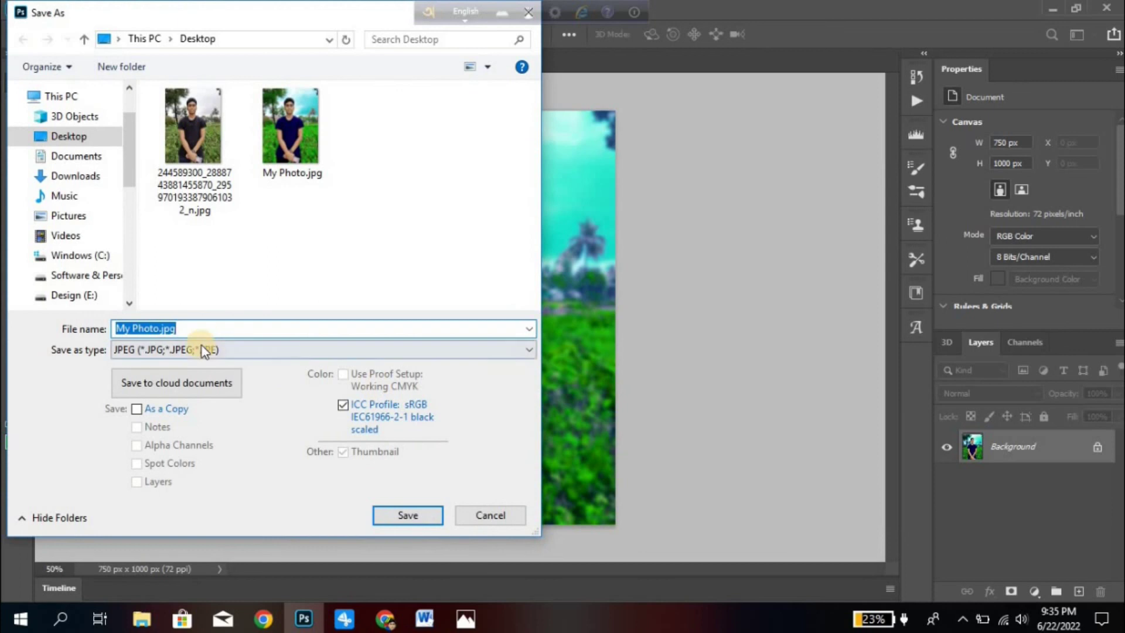
# Save the photo to the Desktop in JPEG format under the name My Photo2.
pyautogui.click(201, 350)
pyautogui.click(170, 477)
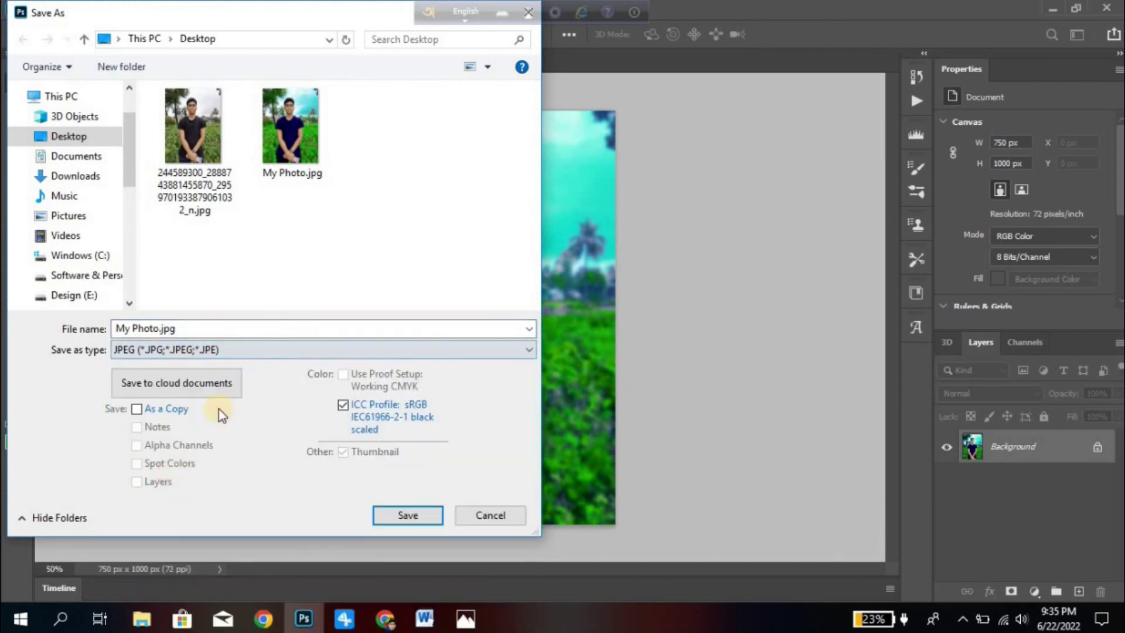
pyautogui.click(202, 349)
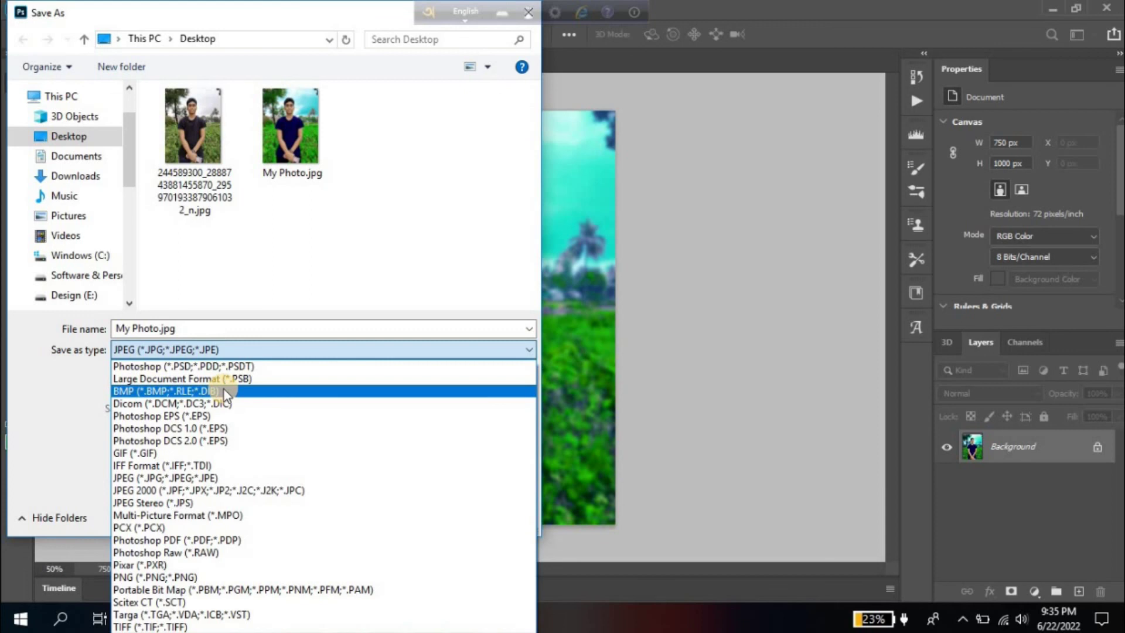
pyautogui.click(194, 351)
pyautogui.moveTo(176, 328)
pyautogui.mouseDown()
pyautogui.moveTo(201, 327)
pyautogui.moveTo(129, 331)
pyautogui.moveTo(158, 331)
pyautogui.mouseUp()
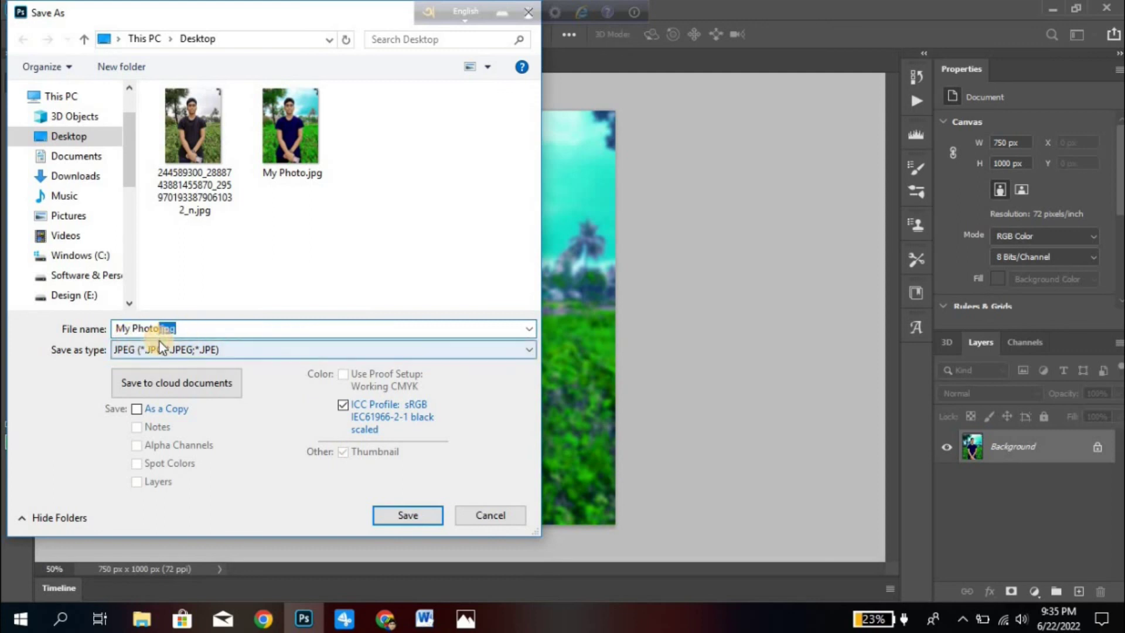
pyautogui.write('2')
pyautogui.click(420, 516)
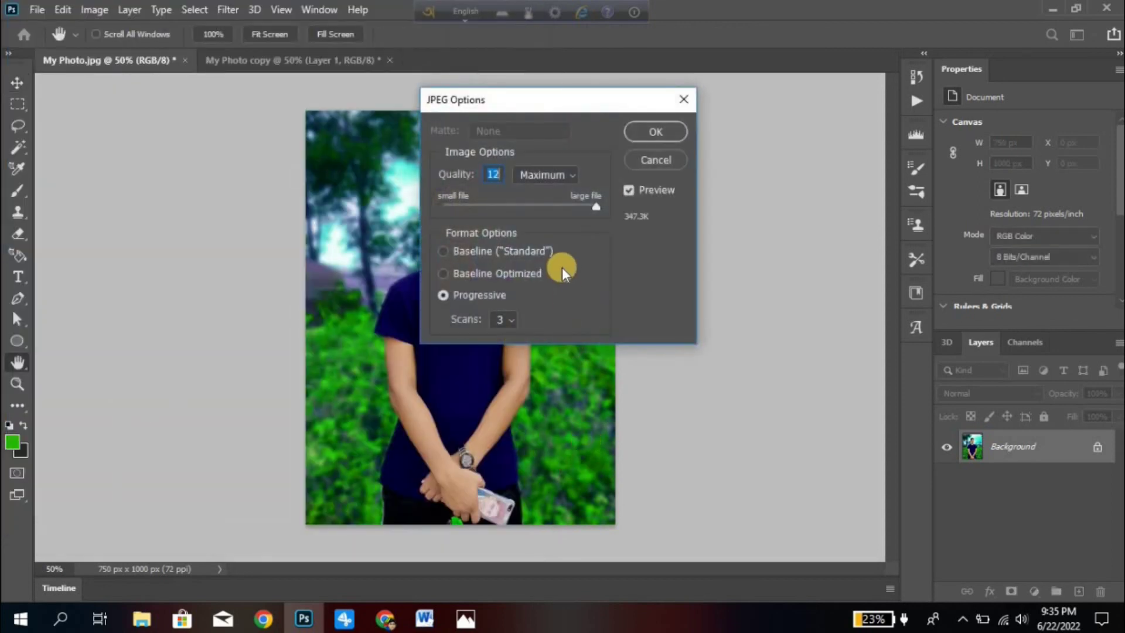
# Try a JPEG quality of 8, then set it to 12 (Maximum) and accept the JPEG options.
pyautogui.moveTo(597, 206); pyautogui.dragTo(597, 217)
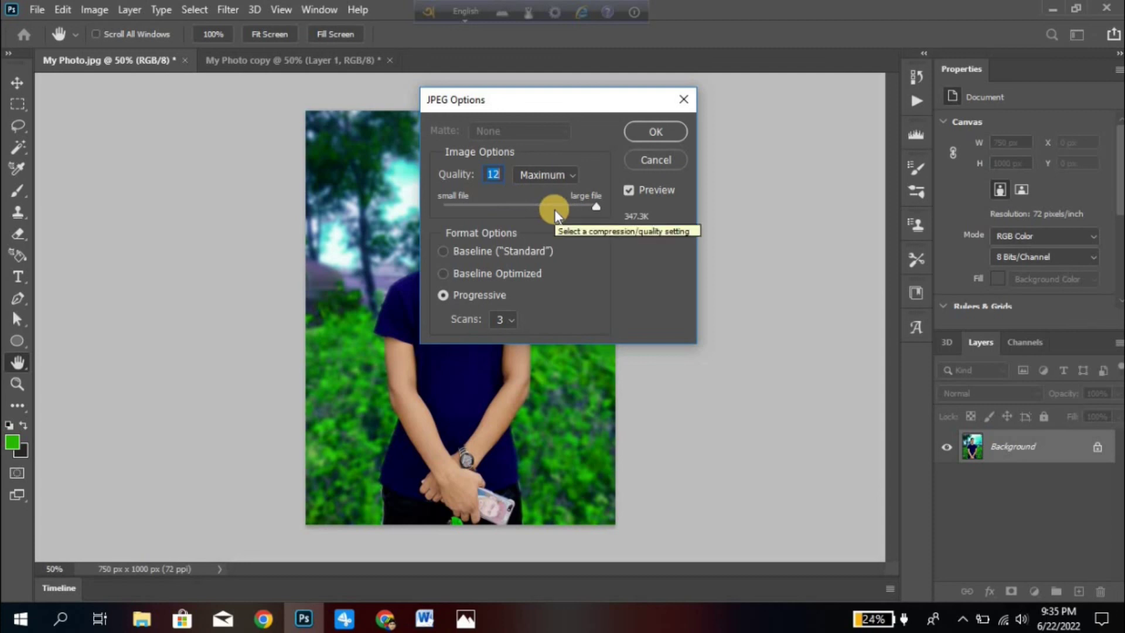
pyautogui.click(526, 204)
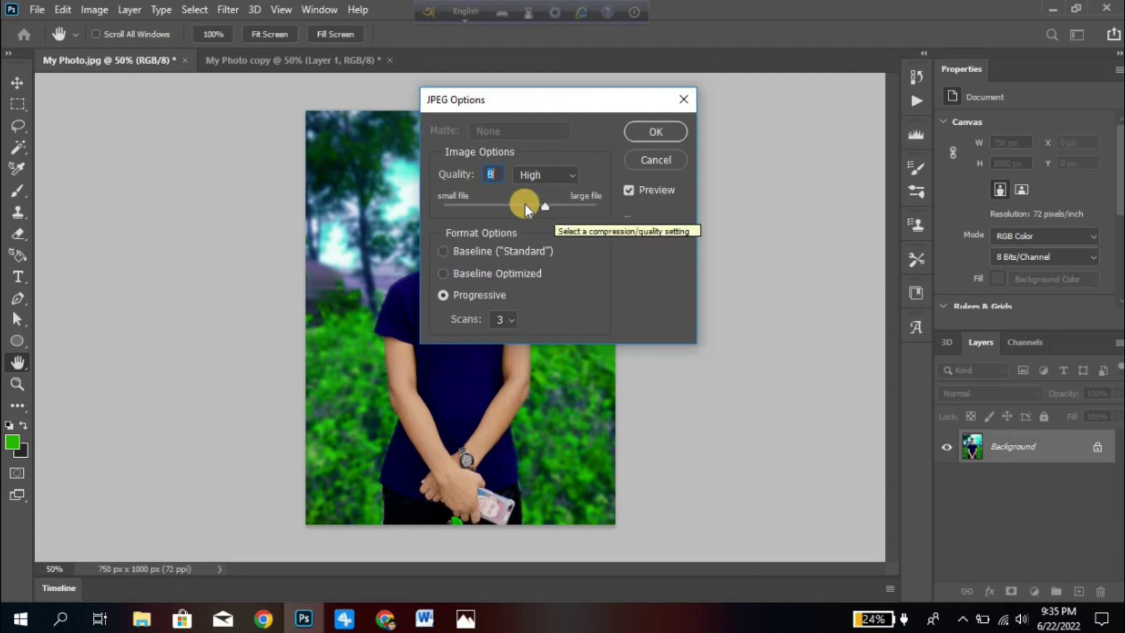
pyautogui.moveTo(527, 221); pyautogui.dragTo(583, 211)
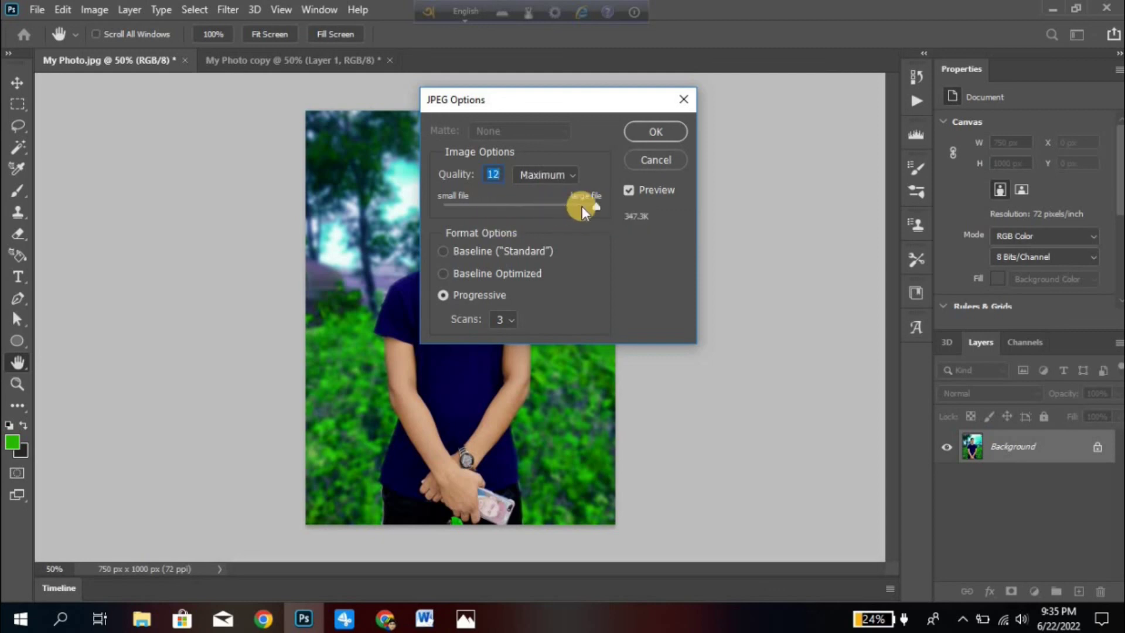
pyautogui.click(659, 133)
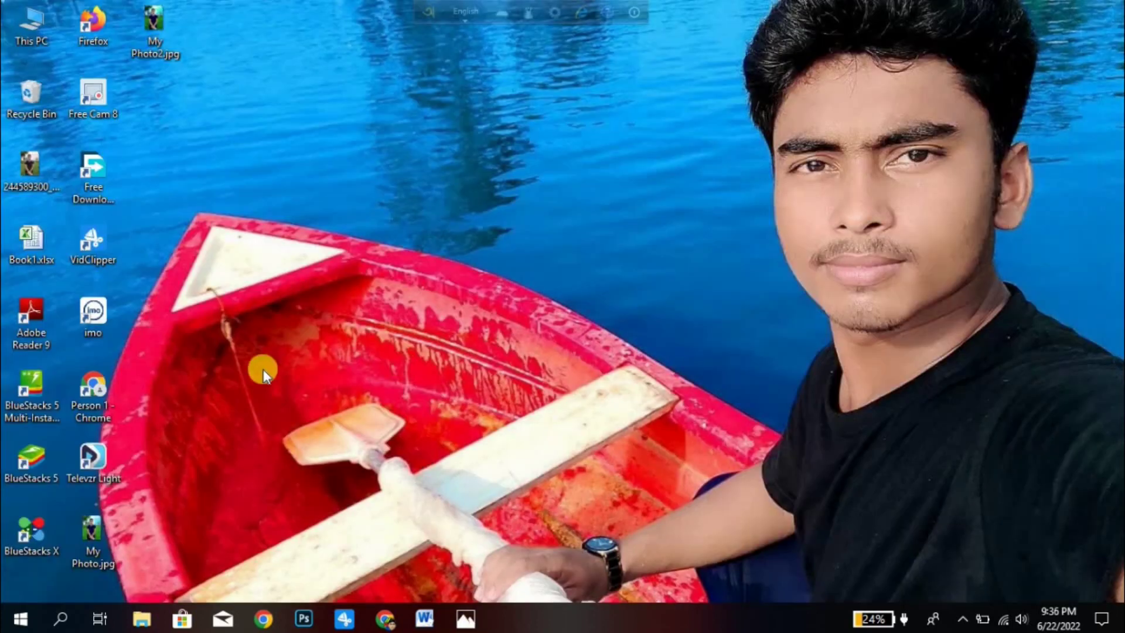
# View My Photo.jpg from the desktop in Photos and compare it with My Photo2.jpg.
pyautogui.doubleClick(105, 551)
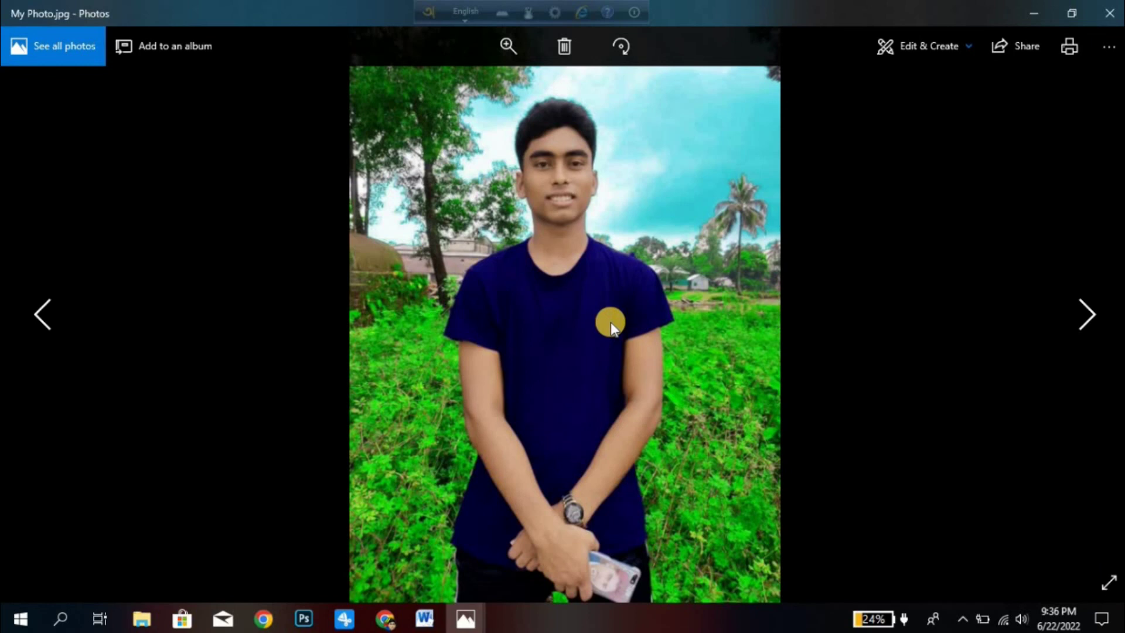
pyautogui.press('Right')
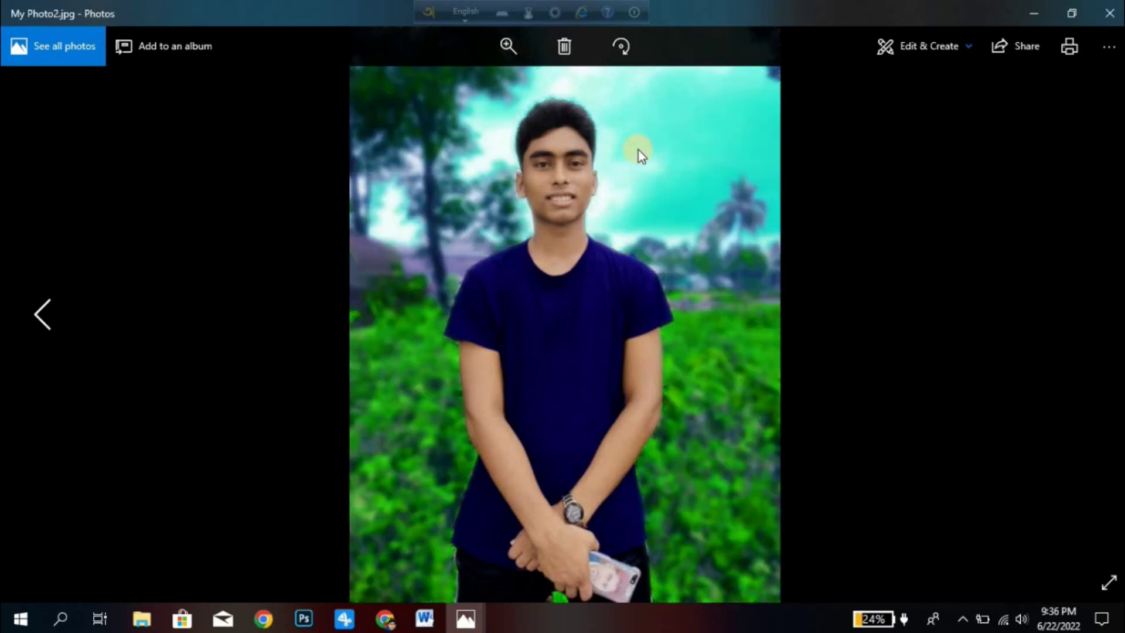